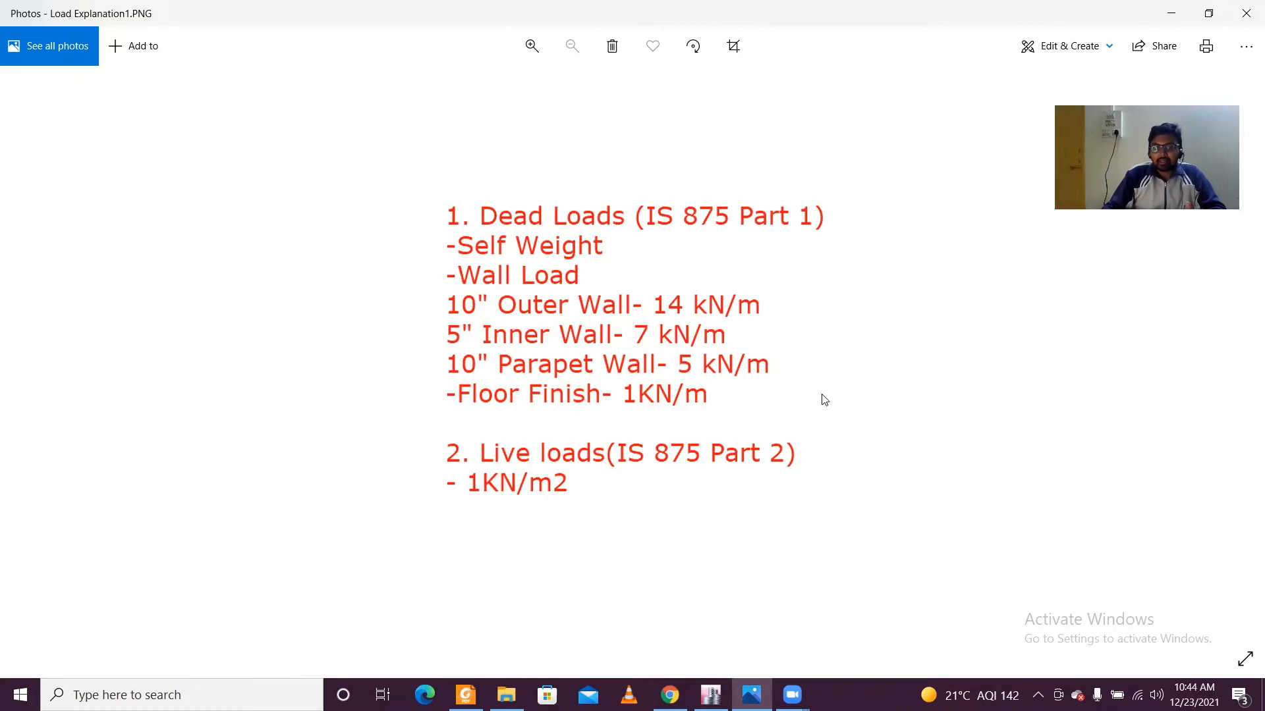
Switch to the building model in ETABS and open its story data table.
left_click(1167, 15)
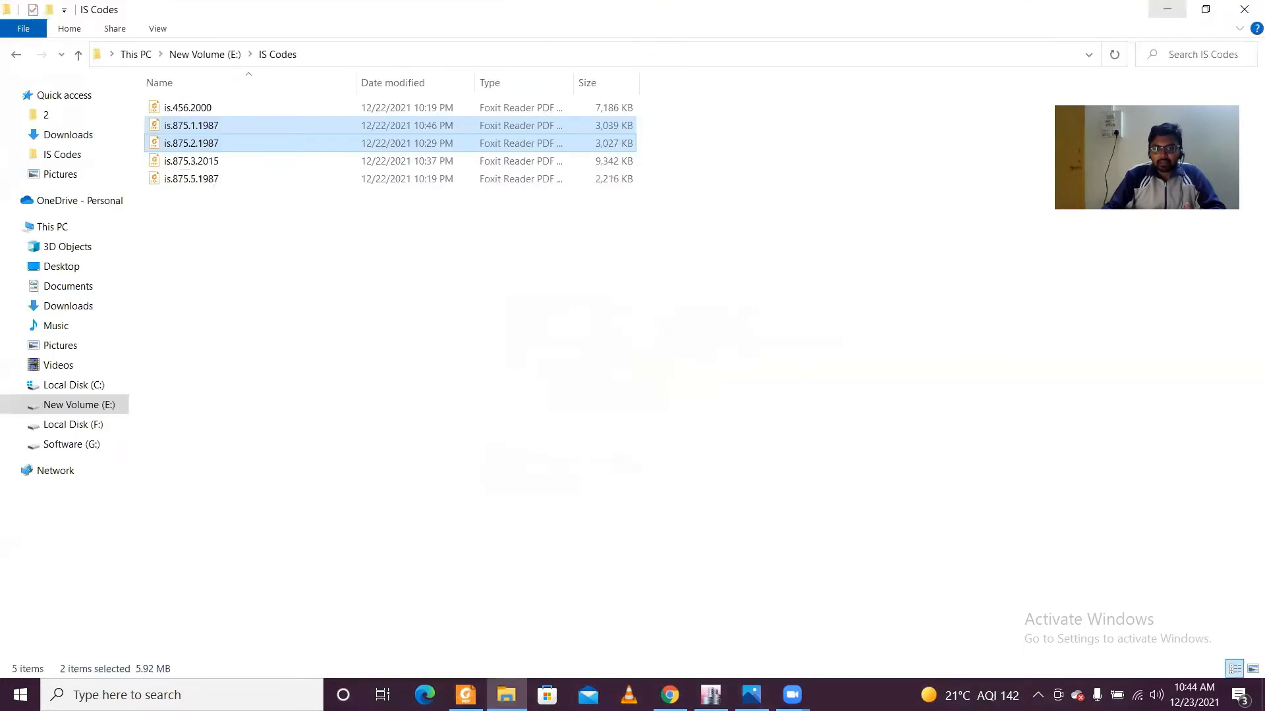
left_click(1167, 9)
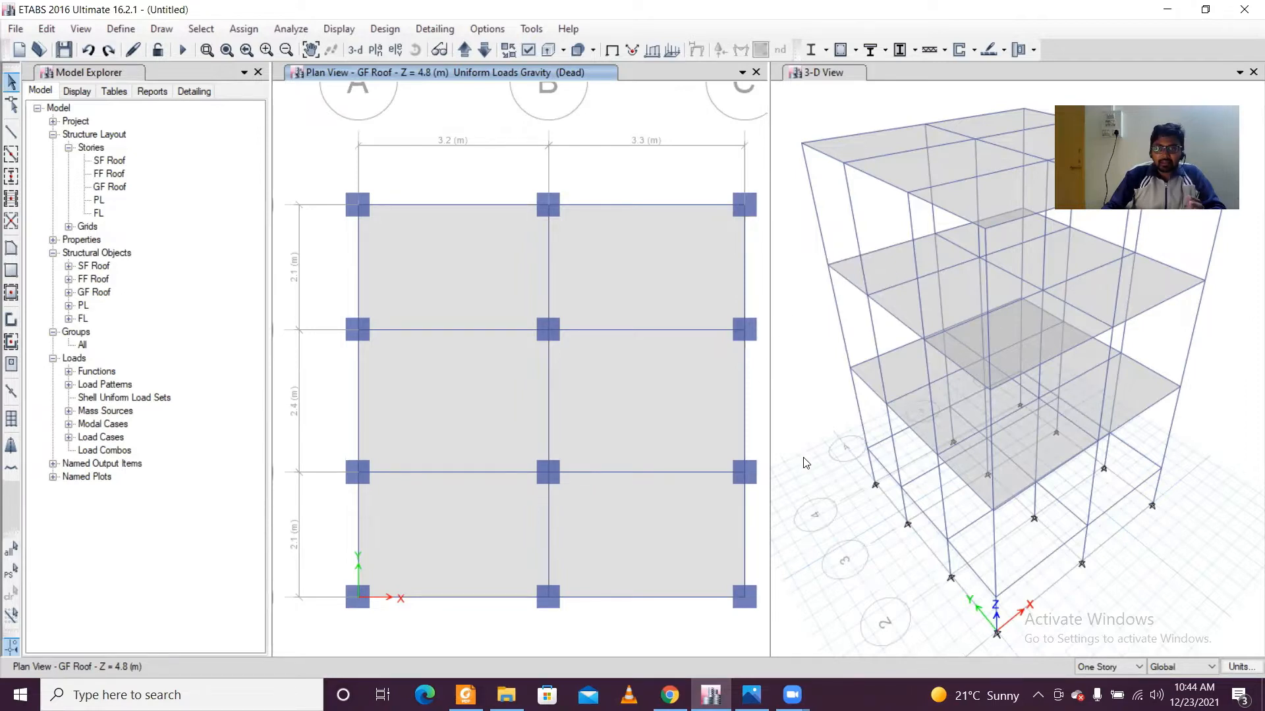
left_click(46, 29)
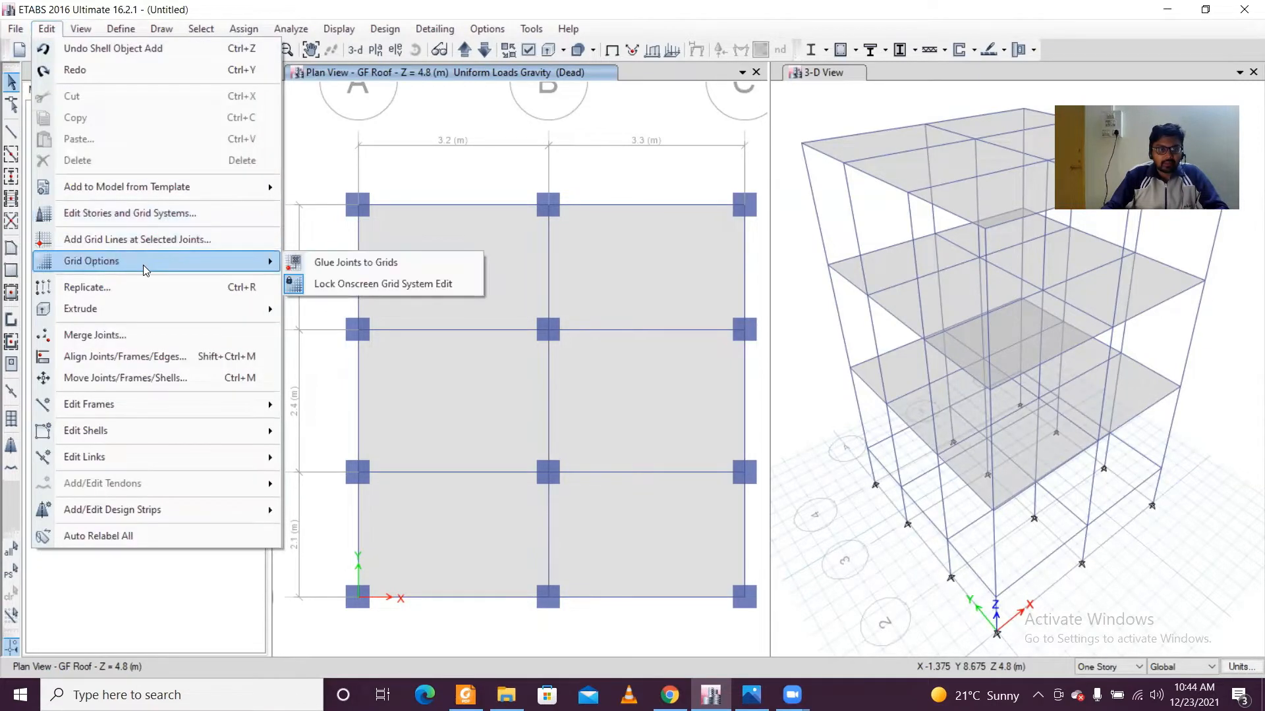
left_click(157, 216)
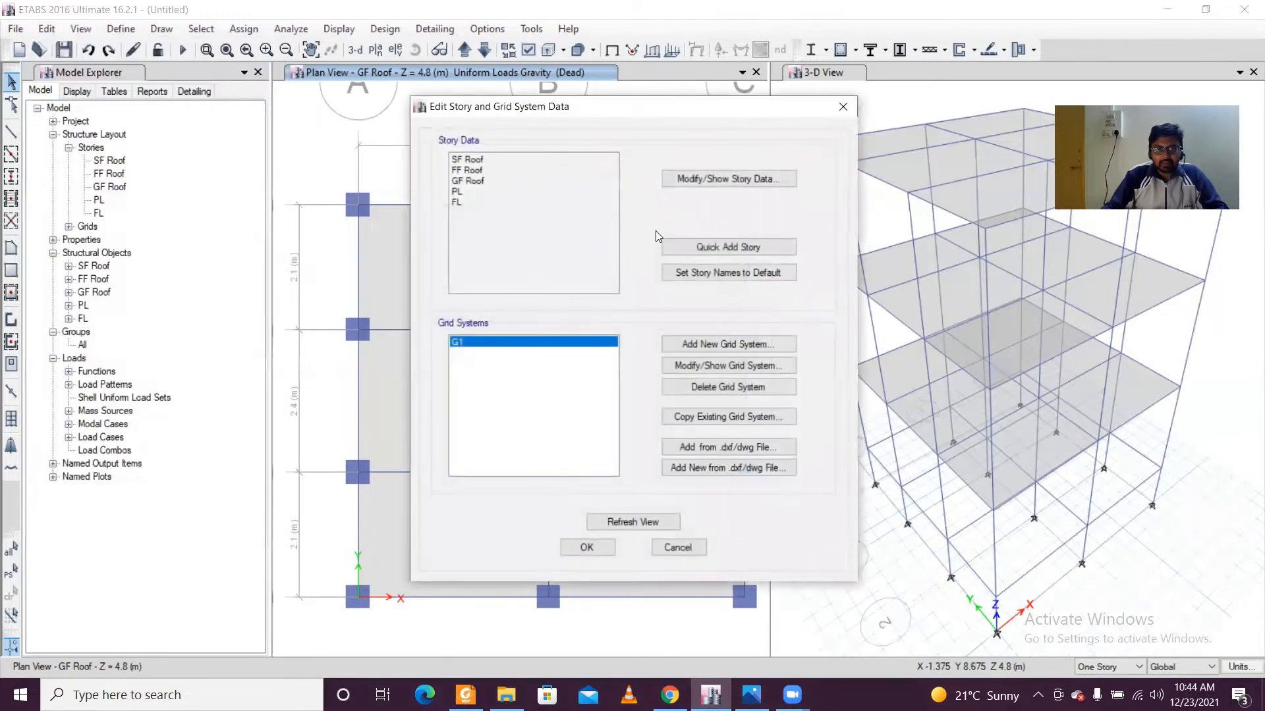
left_click(762, 179)
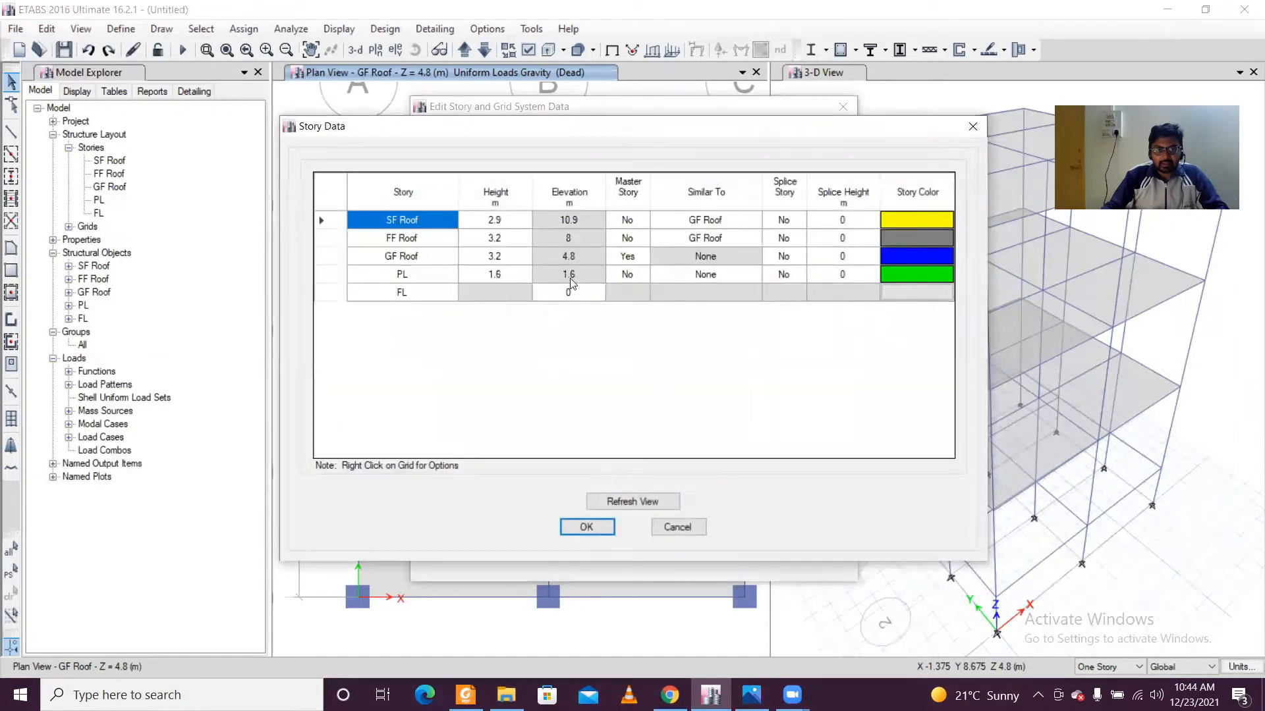
Make PL a master story and set GF Roof's master story option to No.
left_click(585, 275)
left_click(624, 275)
left_click(642, 273)
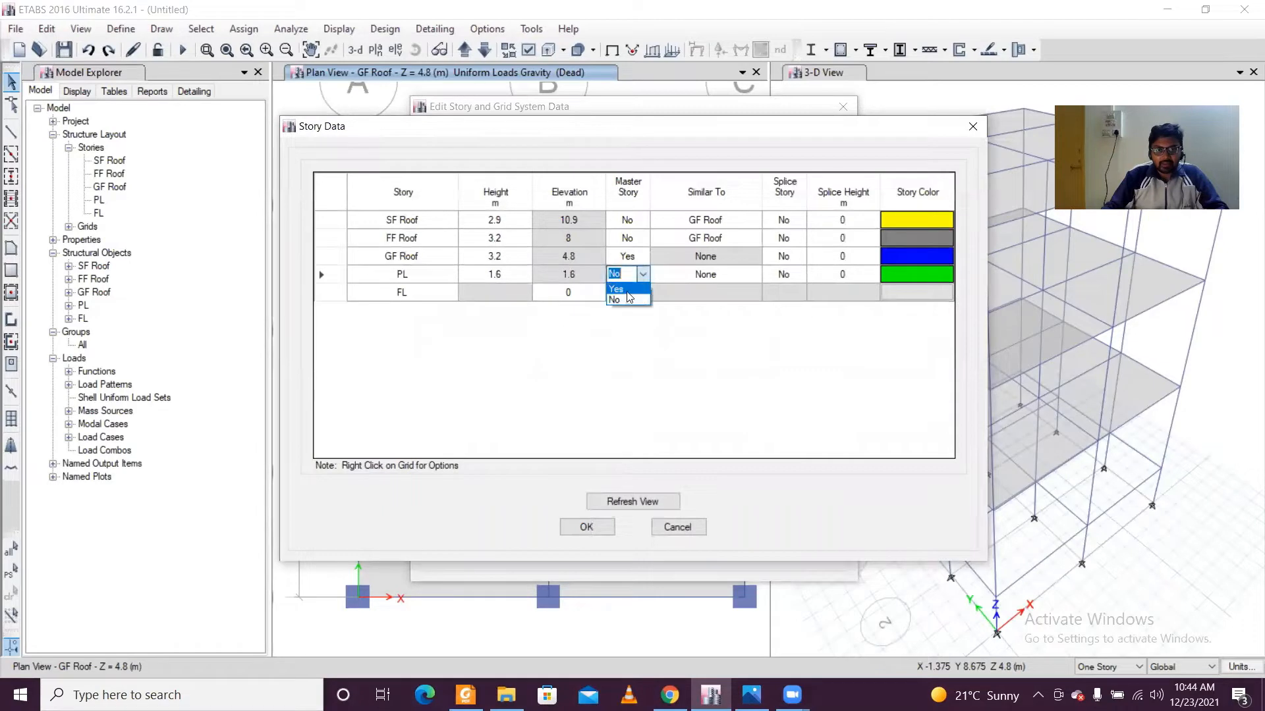
left_click(627, 291)
double_click(643, 257)
left_click(630, 274)
left_click(705, 255)
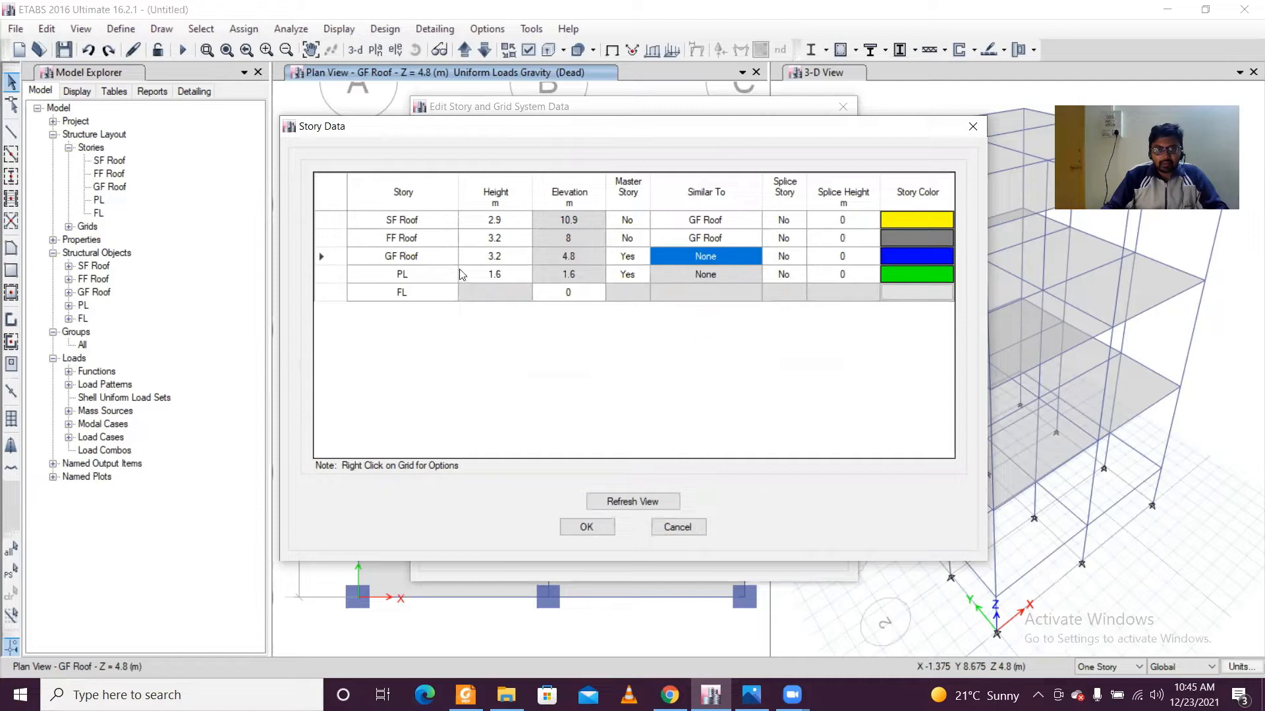
left_click(434, 274)
left_click(437, 276)
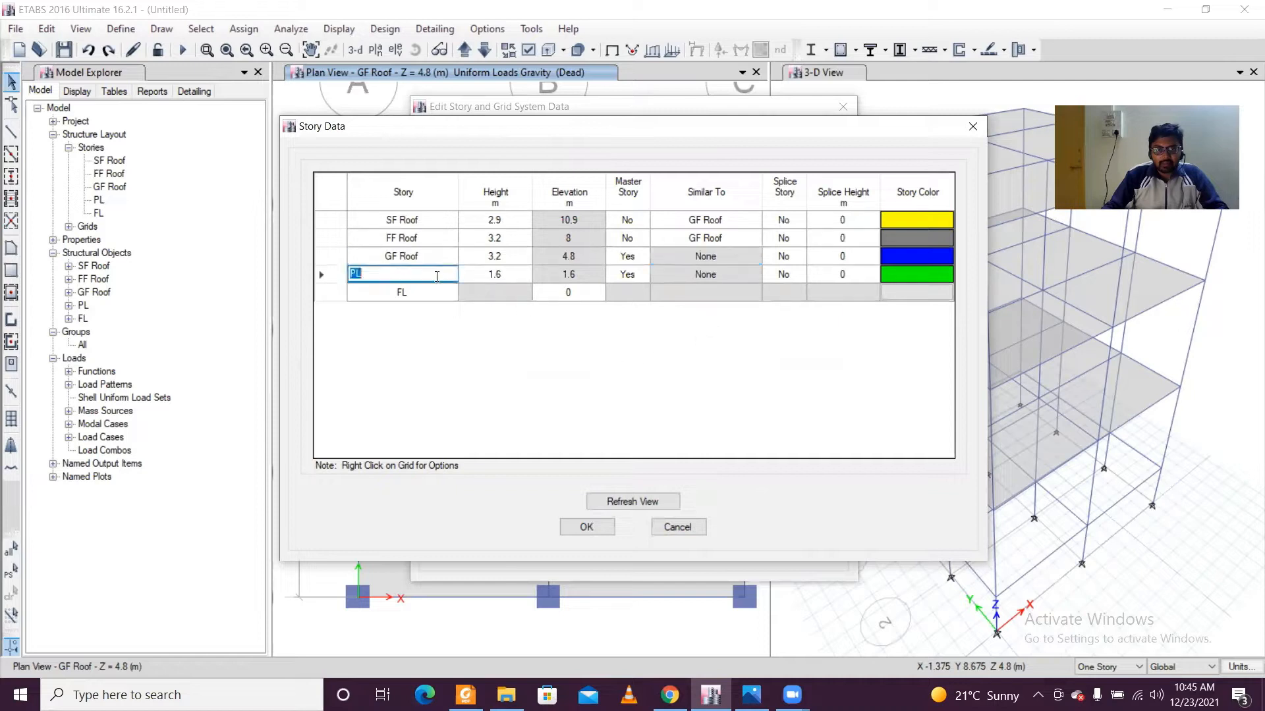
left_click(642, 257)
left_click(643, 257)
left_click(614, 282)
Set GF Roof and FF Roof as similar to PL, and apply the story data to the model.
left_click(748, 259)
left_click(749, 257)
left_click(749, 257)
left_click(729, 276)
left_click(755, 242)
left_click(754, 241)
left_click(739, 262)
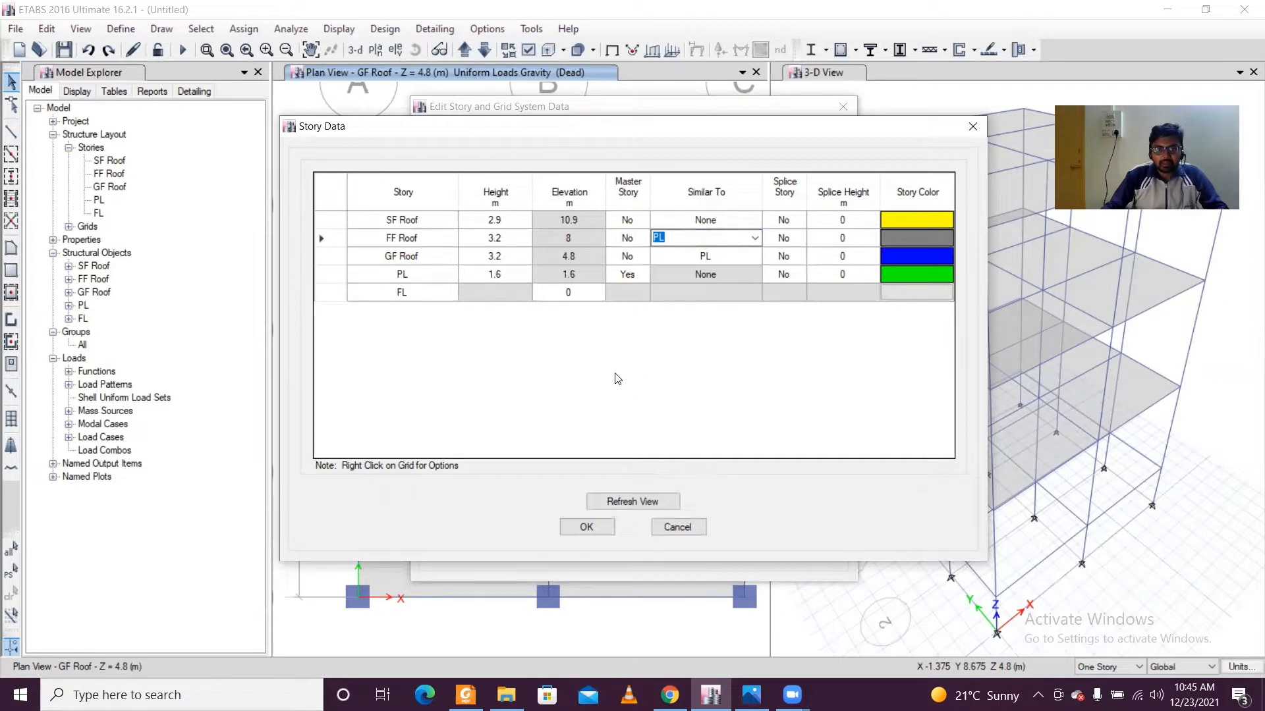
left_click(602, 532)
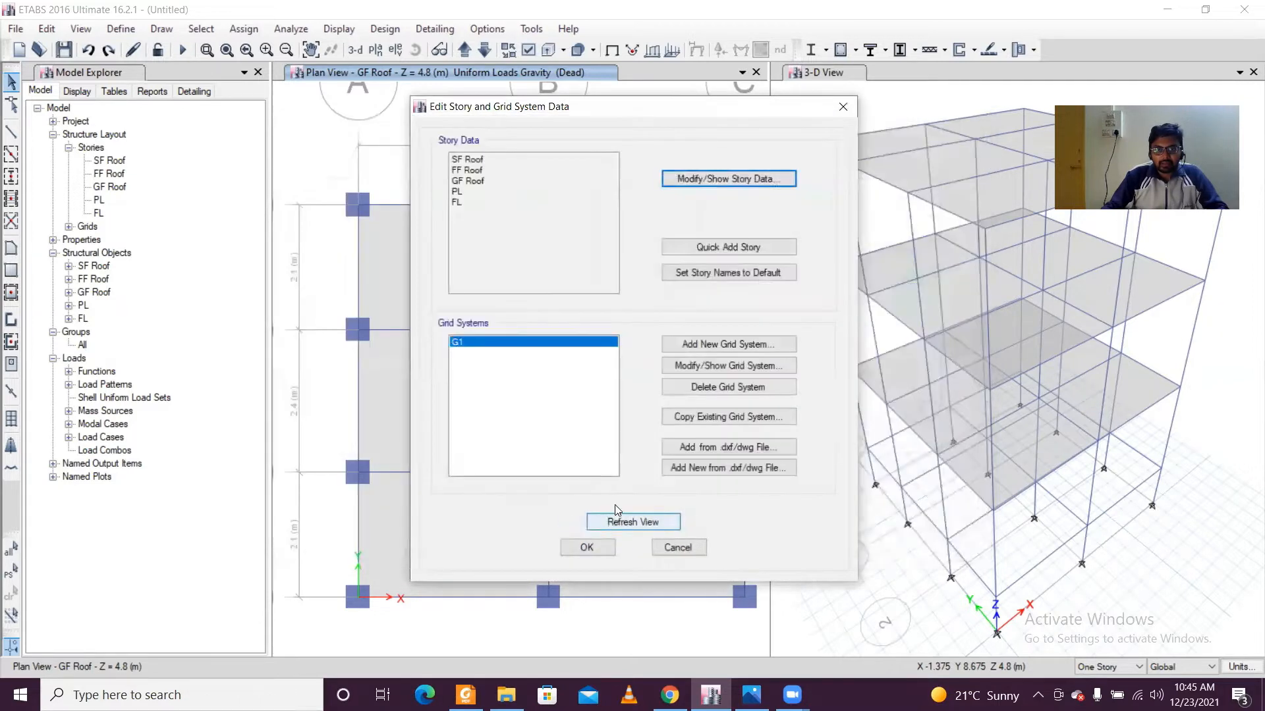
left_click(615, 521)
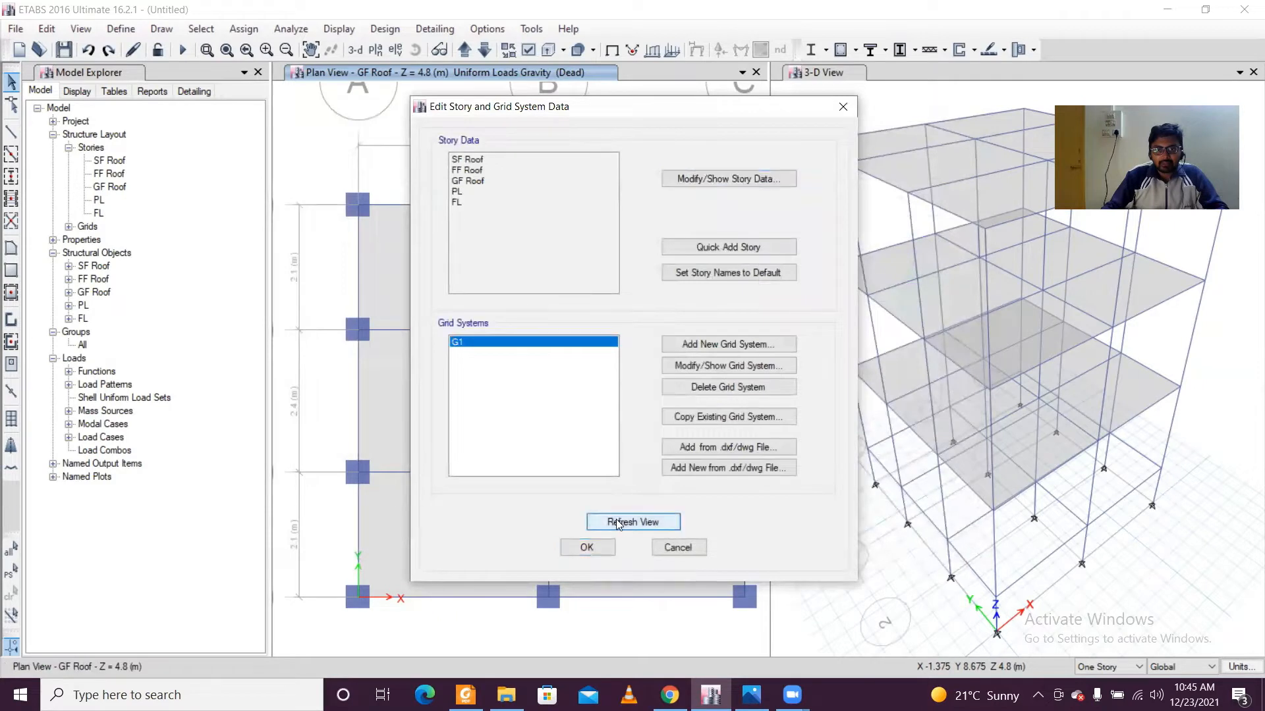
left_click(592, 545)
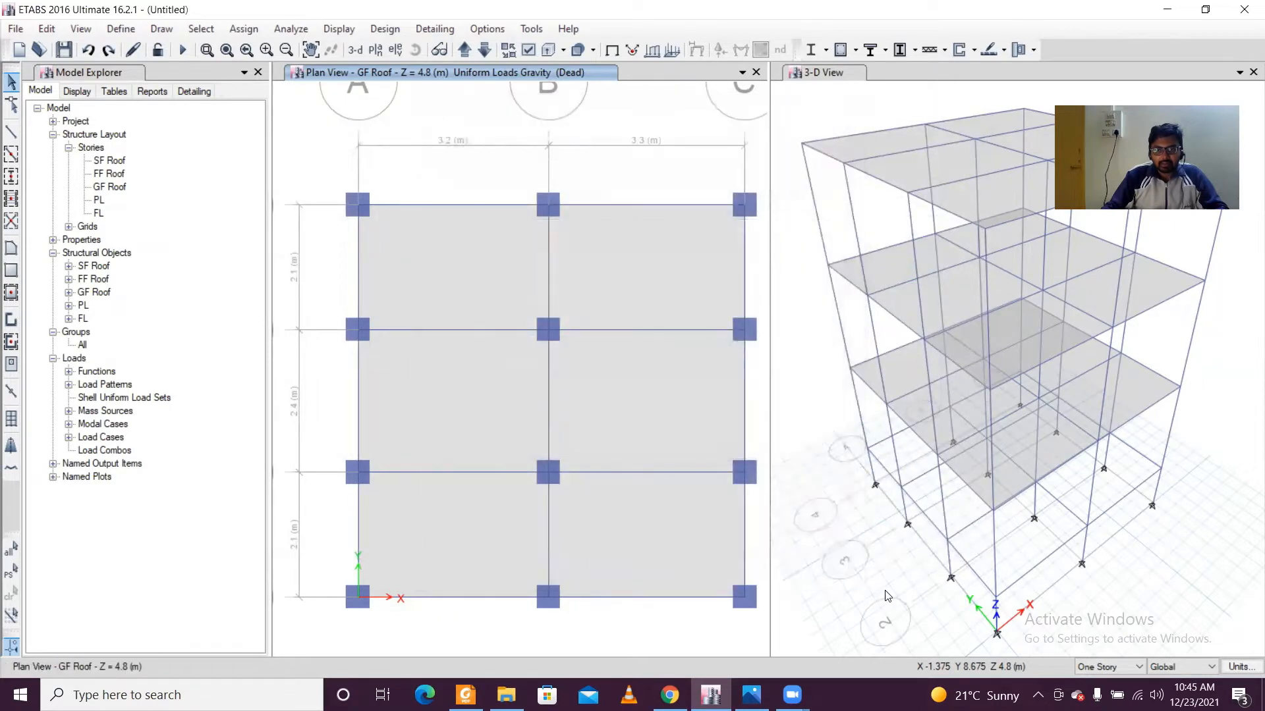
Show the plan view of the PL story and set the story scope to Similar Stories.
left_click(897, 570)
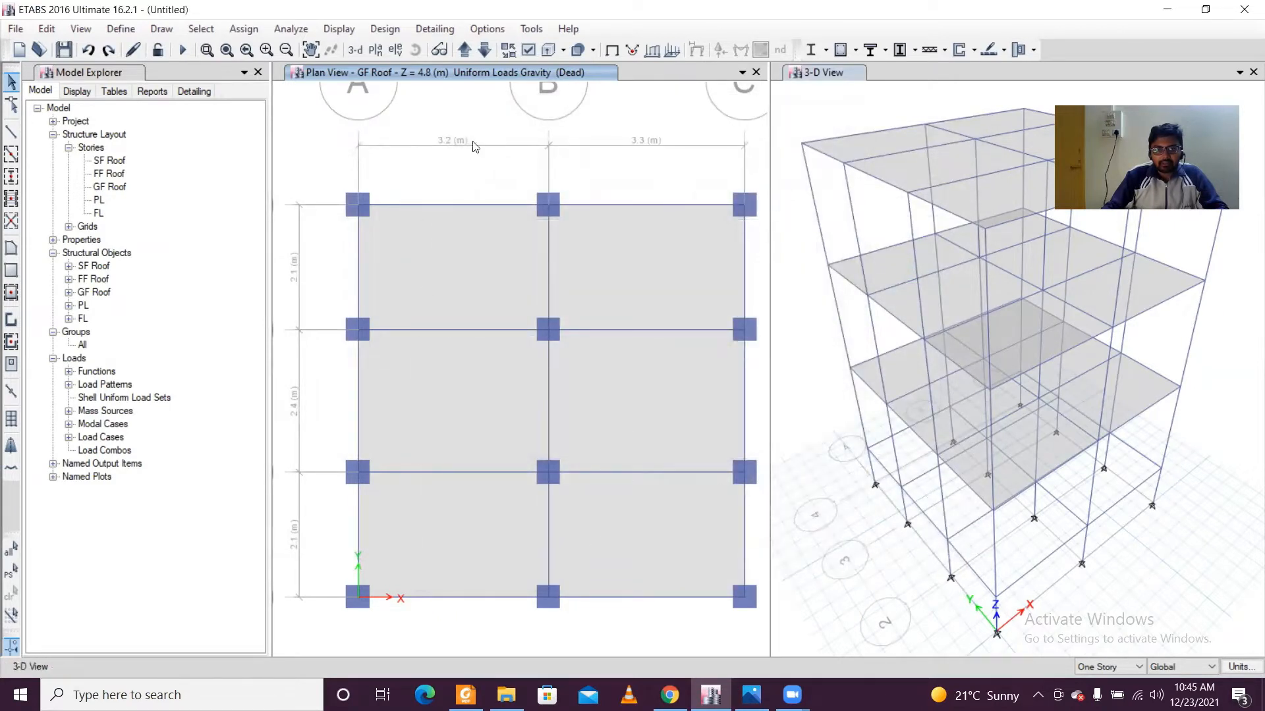
left_click(414, 123)
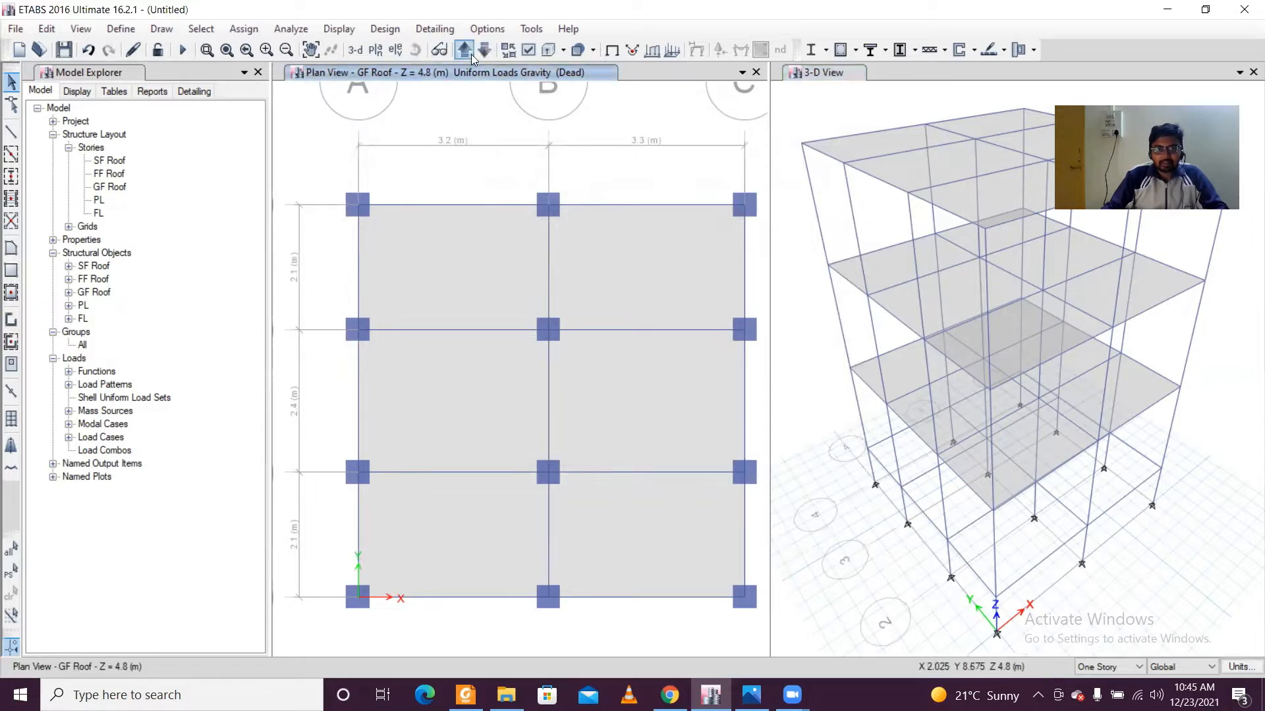
left_click(464, 50)
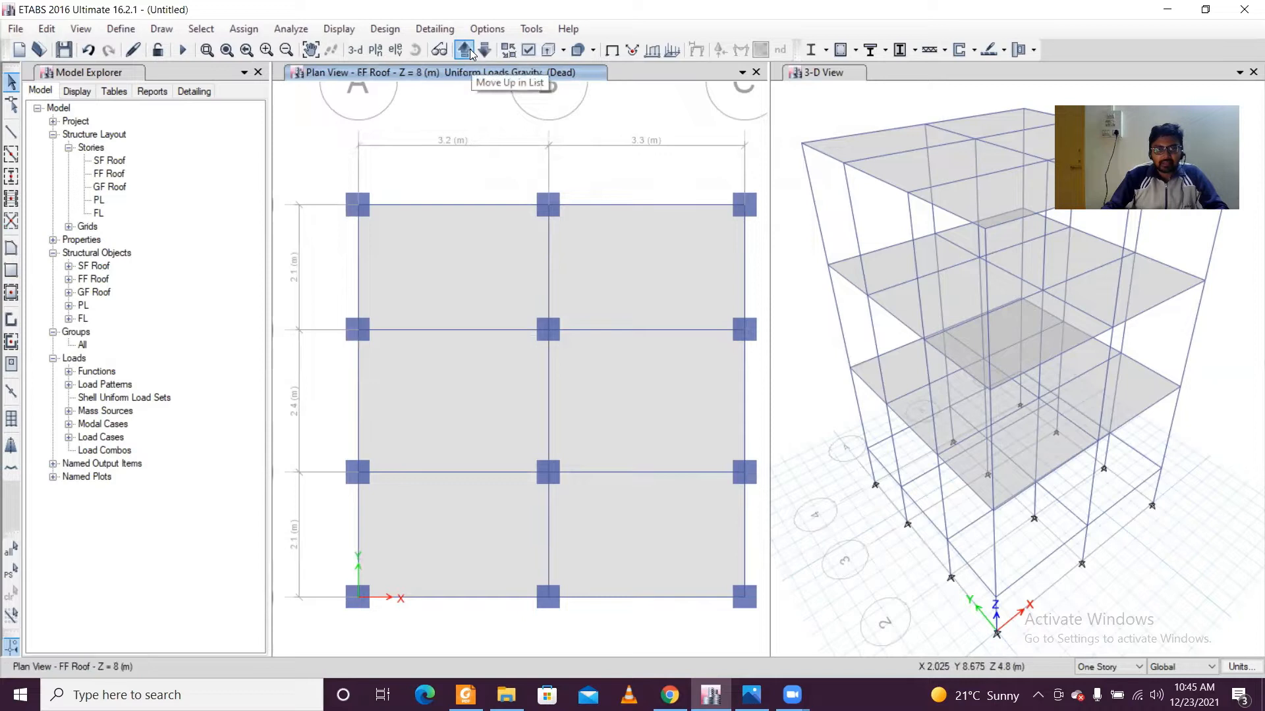
left_click(468, 50)
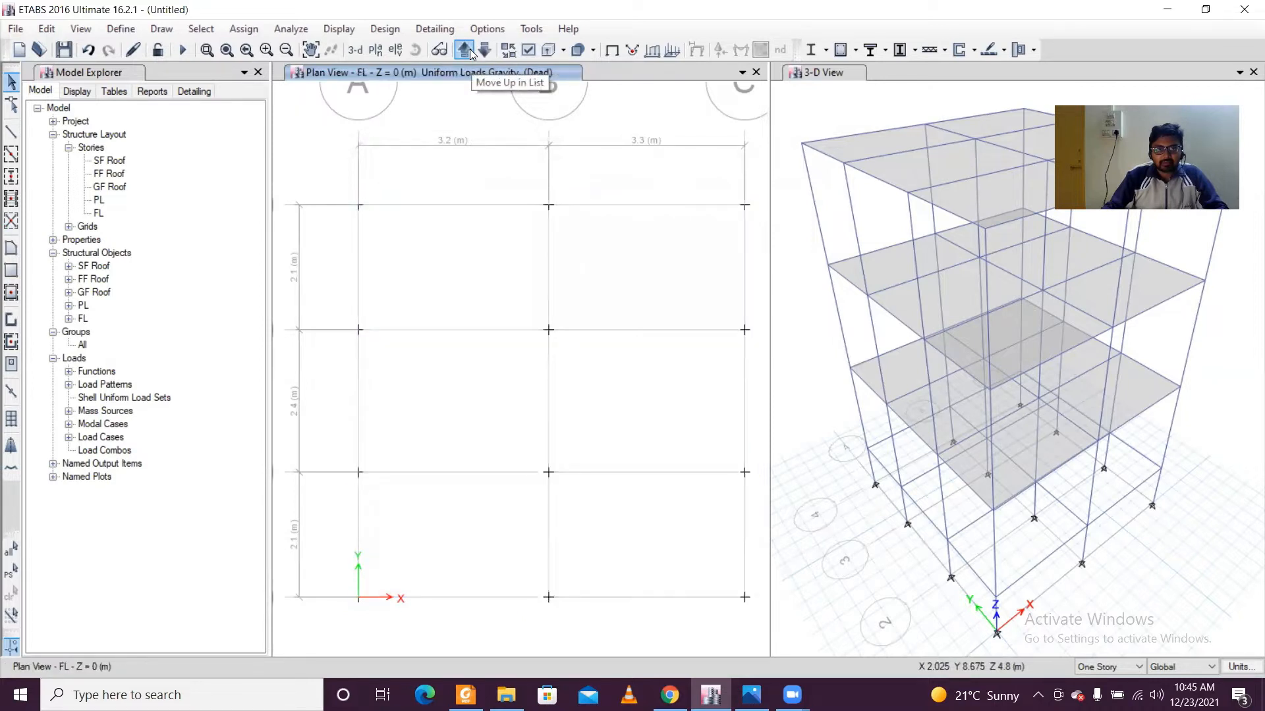
left_click(471, 51)
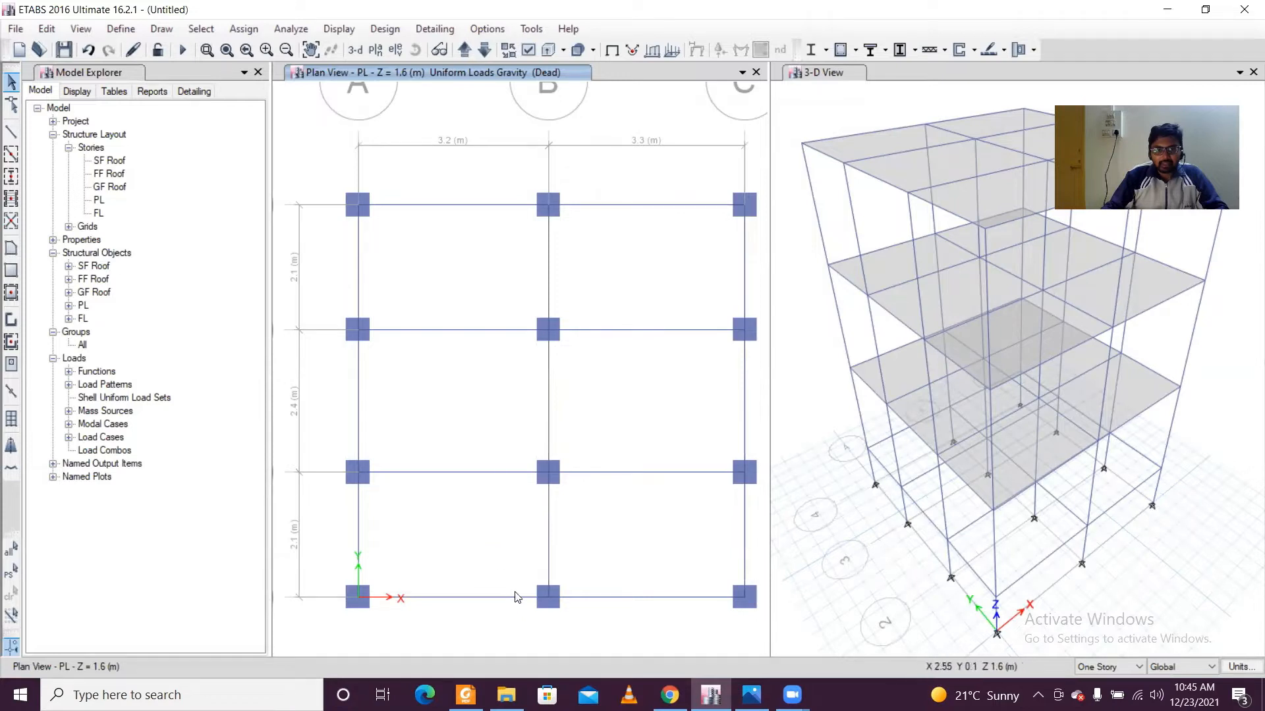
left_click(1111, 667)
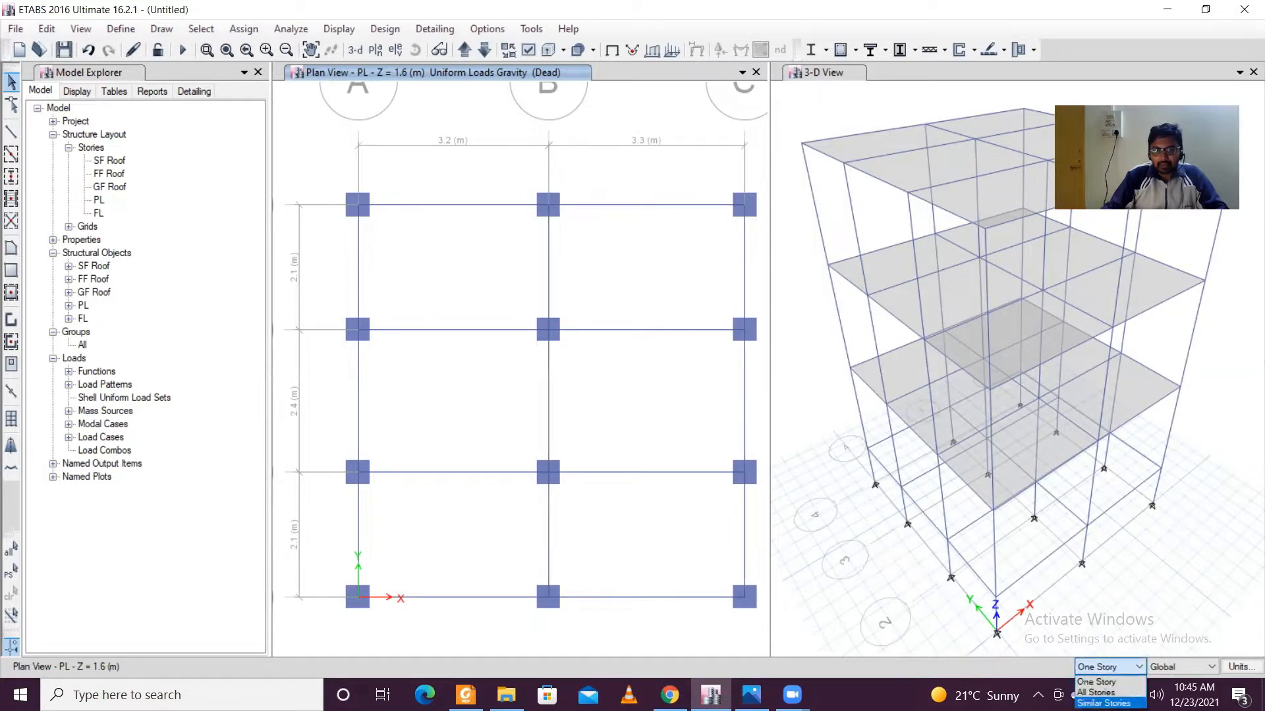
left_click(1104, 703)
Select all the outer perimeter beams in the PL plan across the similar stories.
left_click(446, 598)
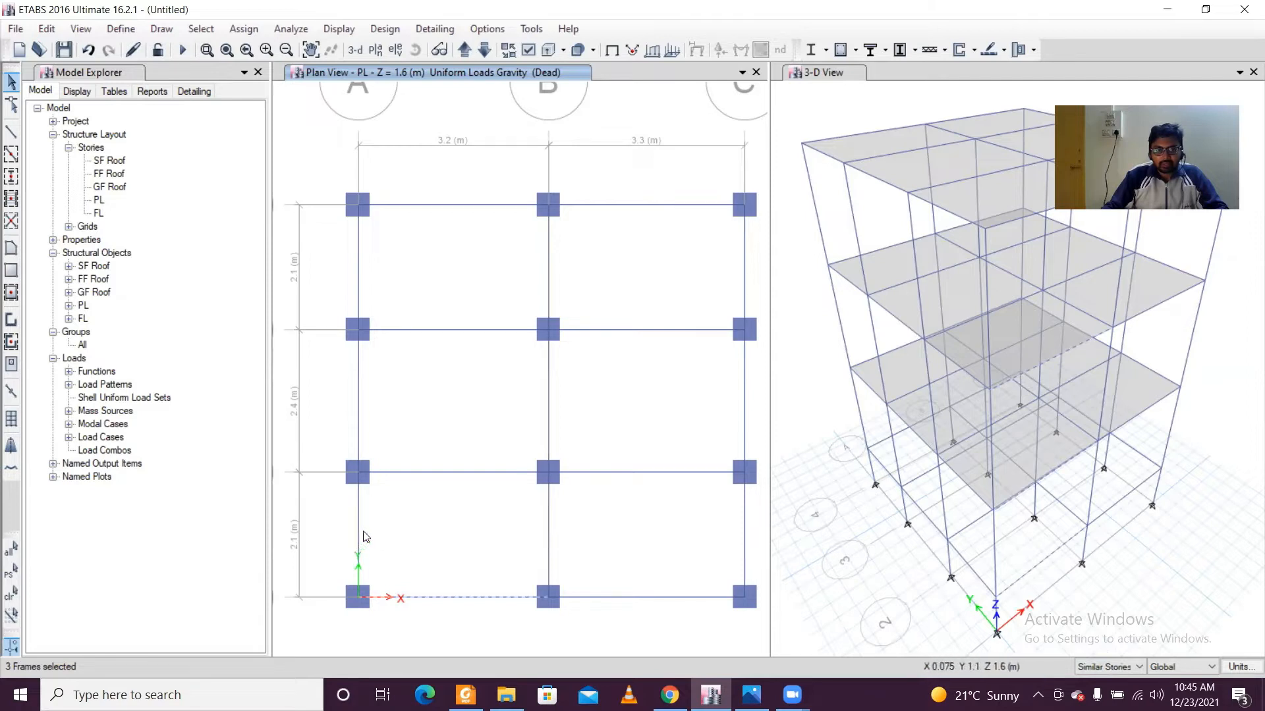
left_click(359, 421)
left_click(358, 285)
left_click(432, 205)
left_click(596, 205)
left_click(743, 277)
left_click(743, 409)
left_click(745, 554)
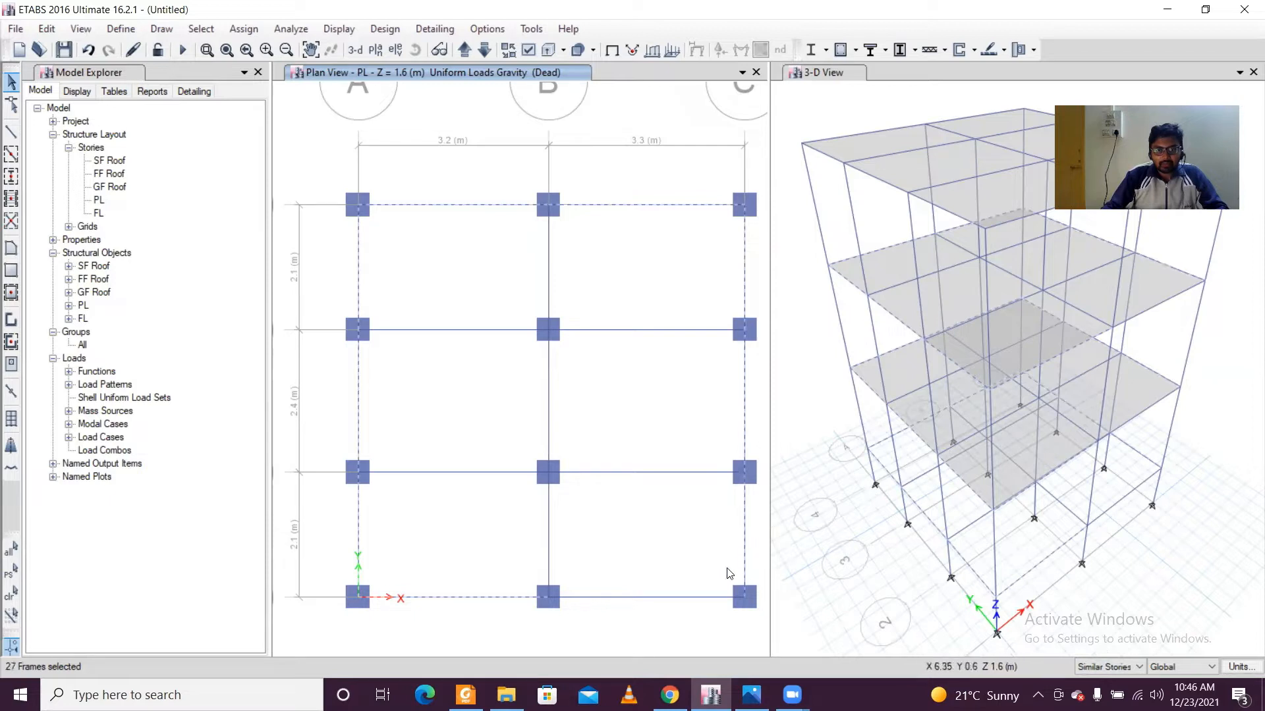
left_click(695, 598)
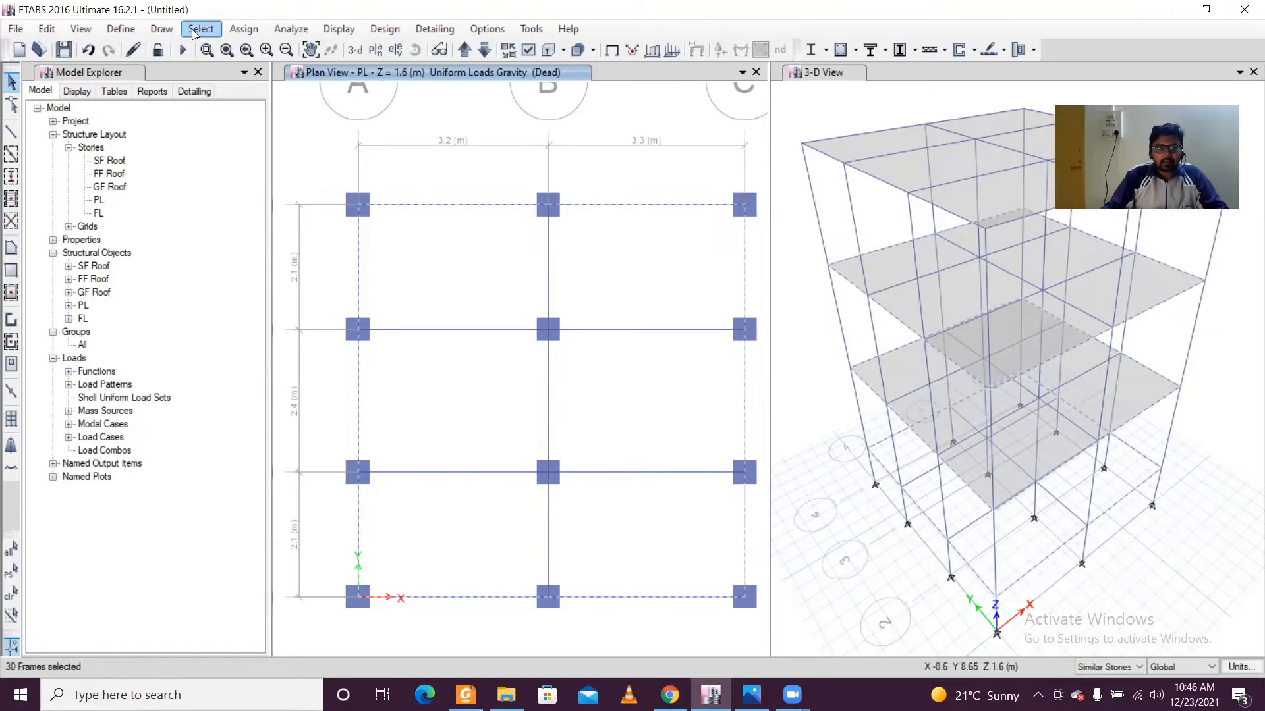
Assign a uniform distributed frame load of 14 kN/m to the selected beams, using the Dead pattern in the gravity direction.
left_click(244, 29)
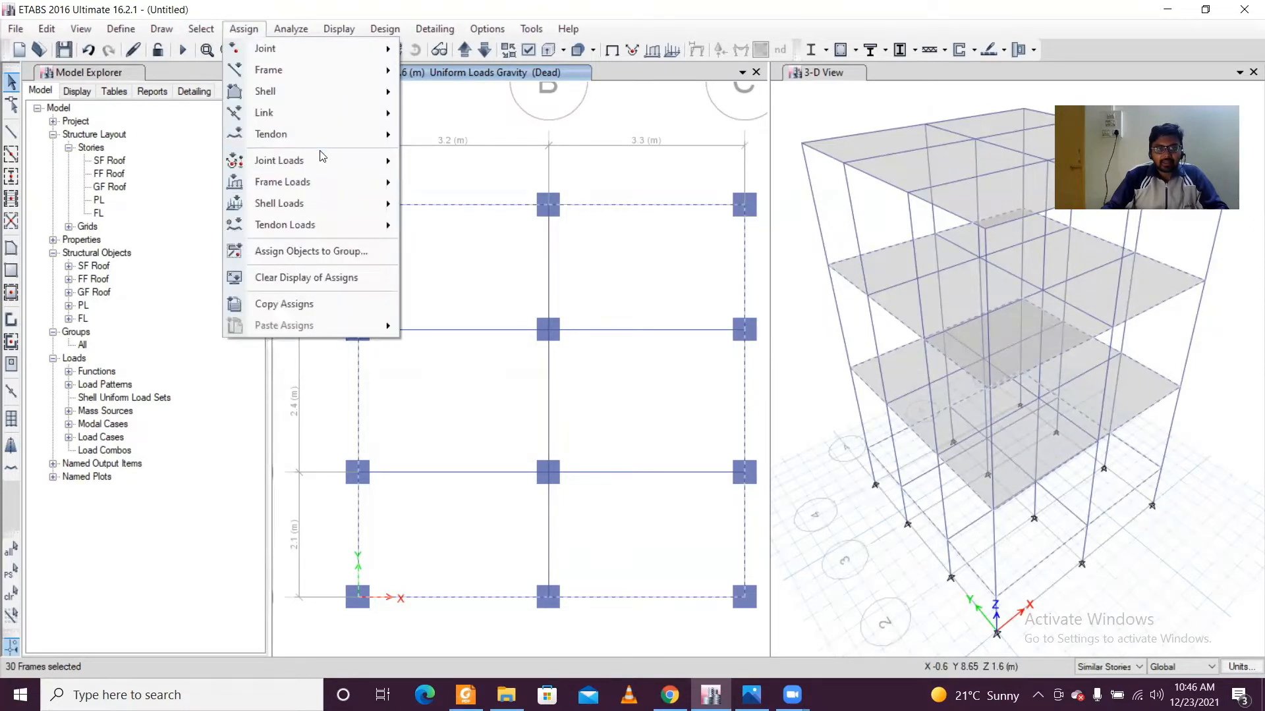
mouse_move(327, 183)
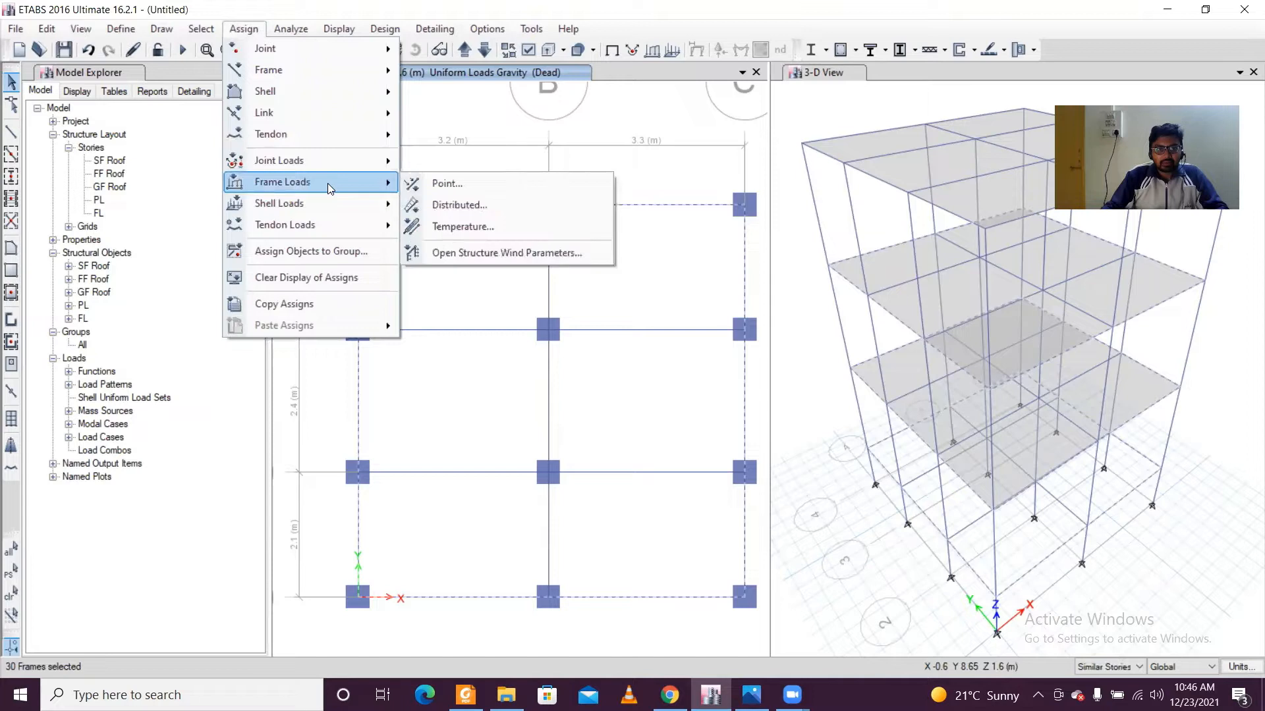
left_click(449, 213)
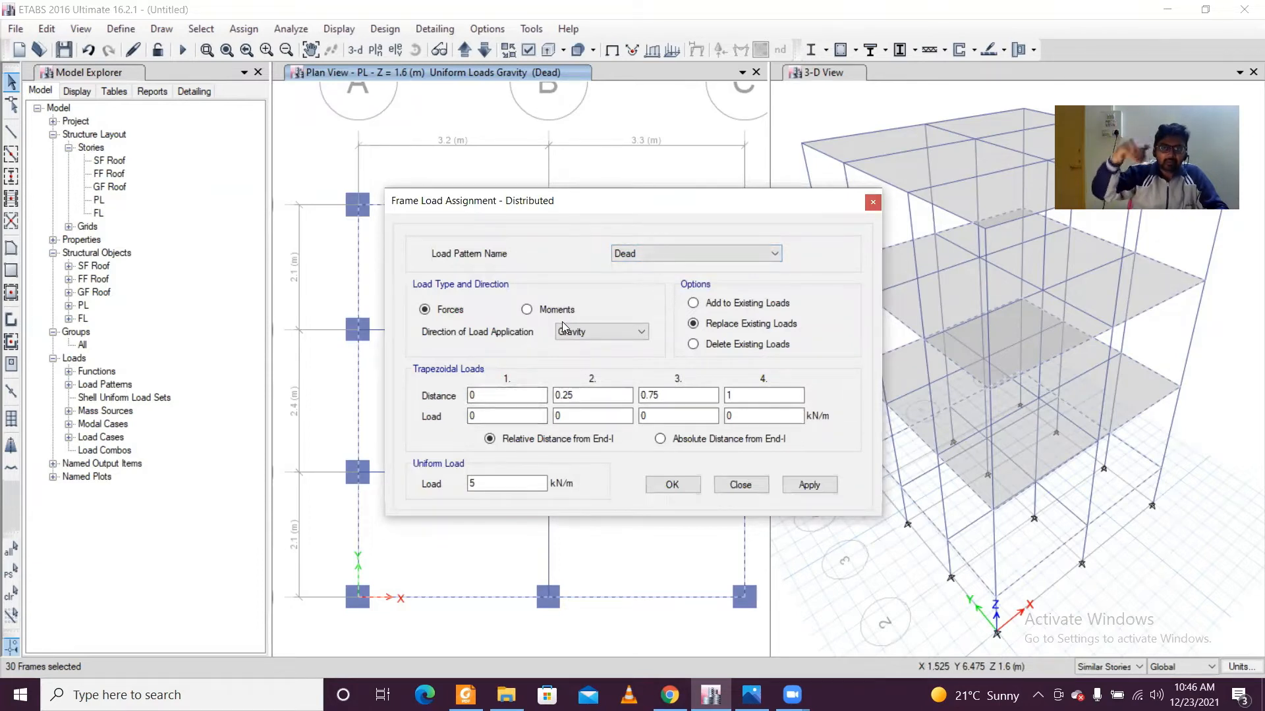
left_click_drag(520, 484, 368, 478)
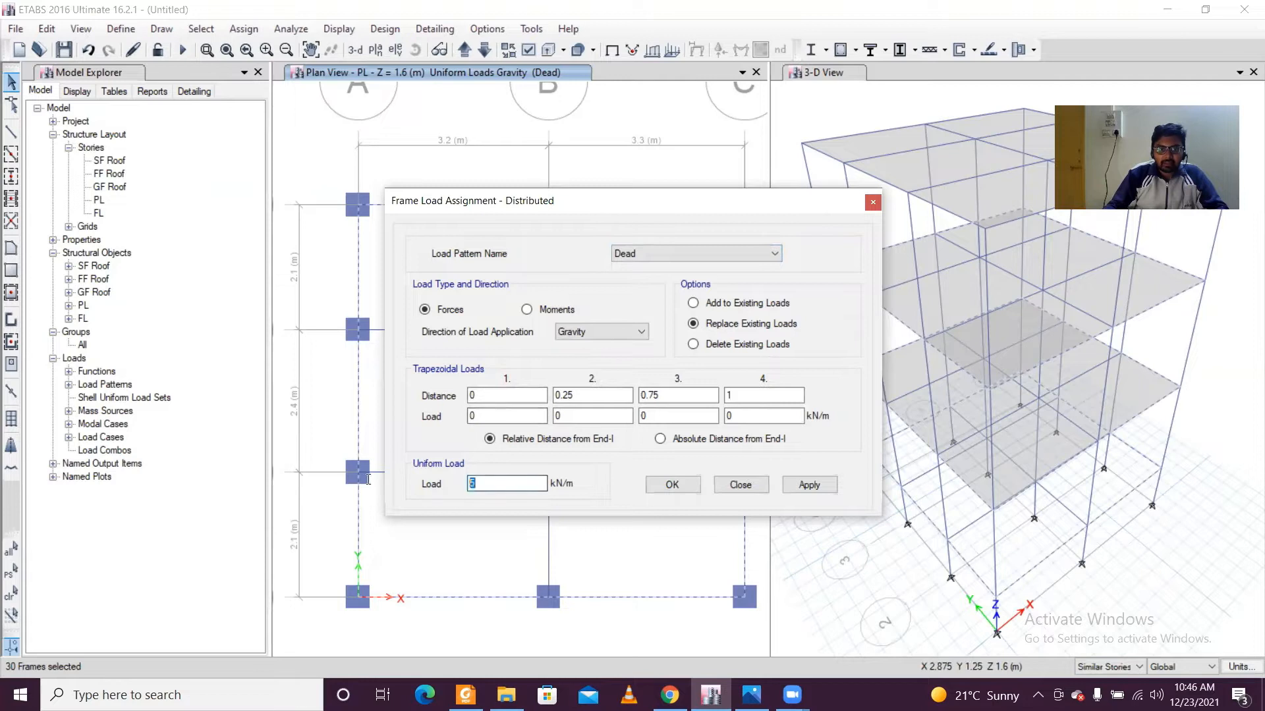
type("14")
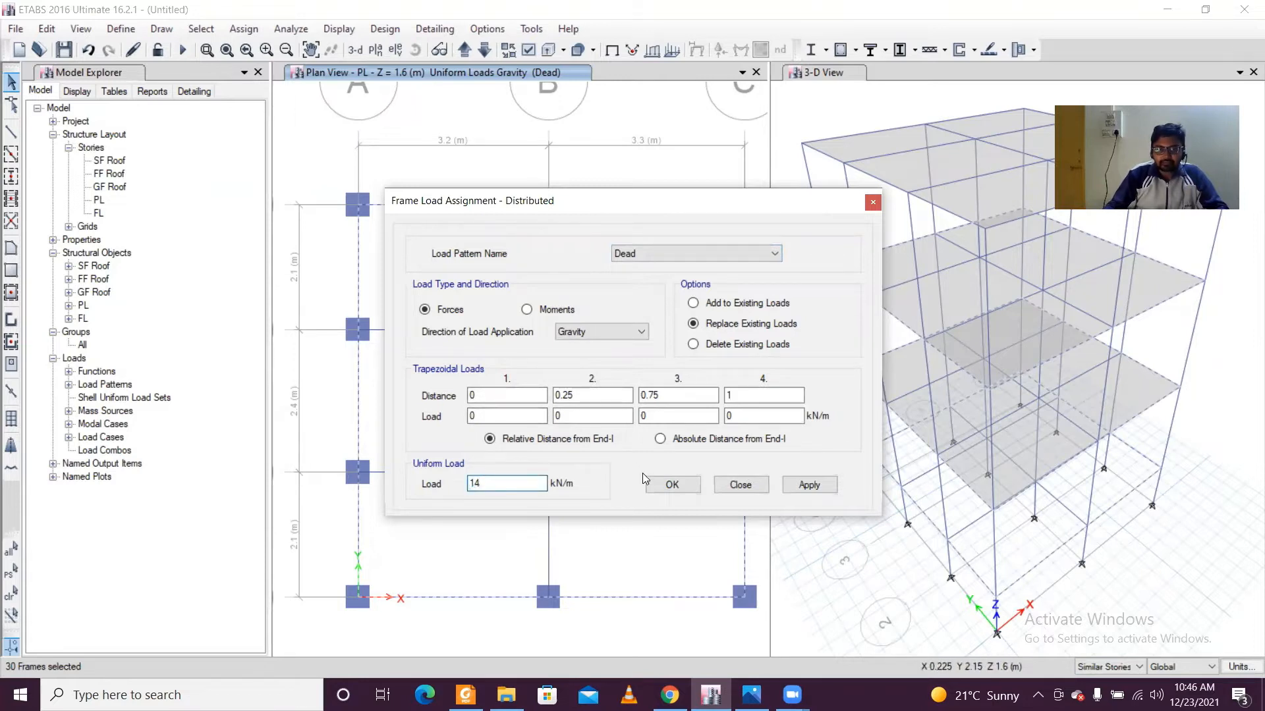
left_click(671, 485)
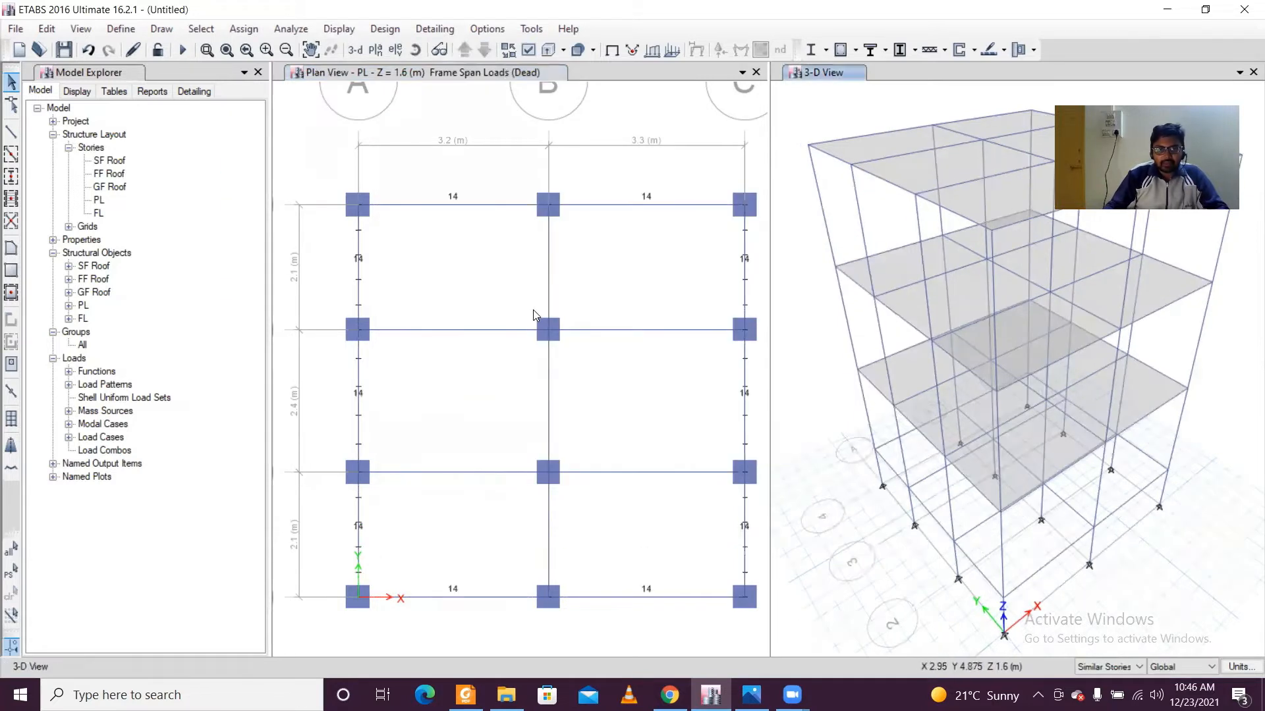
Check the frame span loads on each story's plan from PL up to SF Roof, and return to the PL plan.
left_click(454, 285)
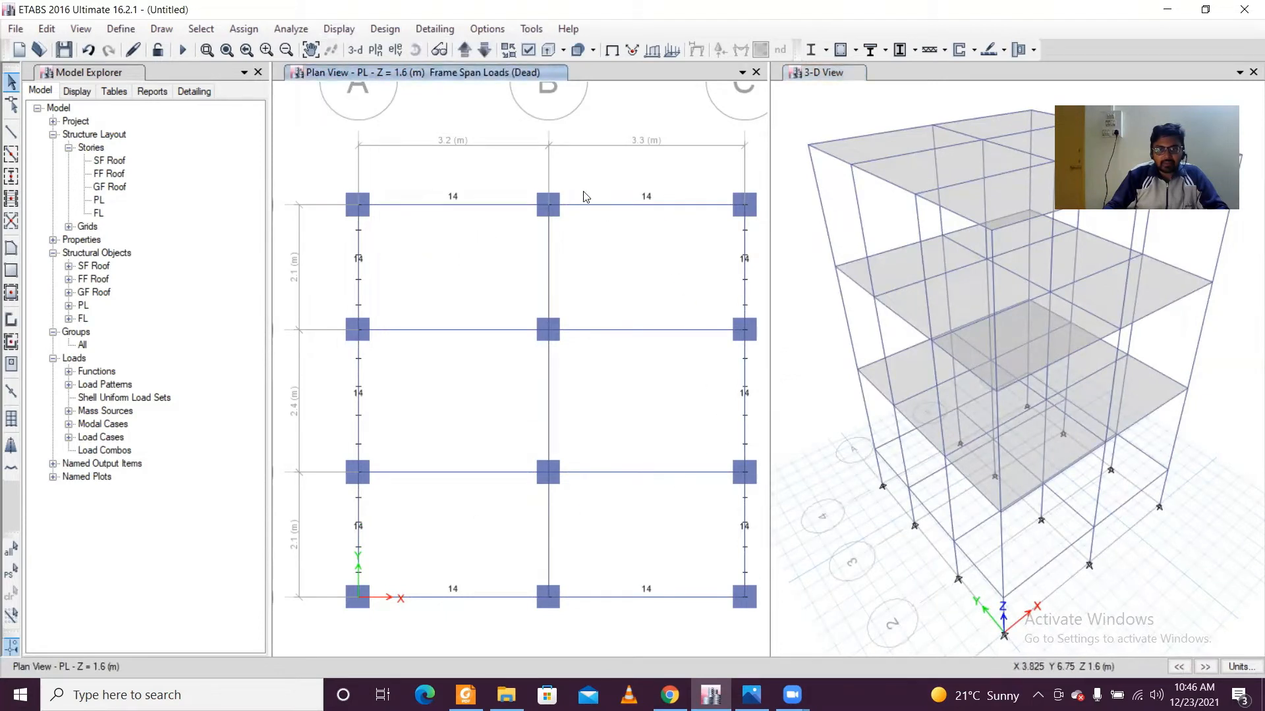
left_click(463, 50)
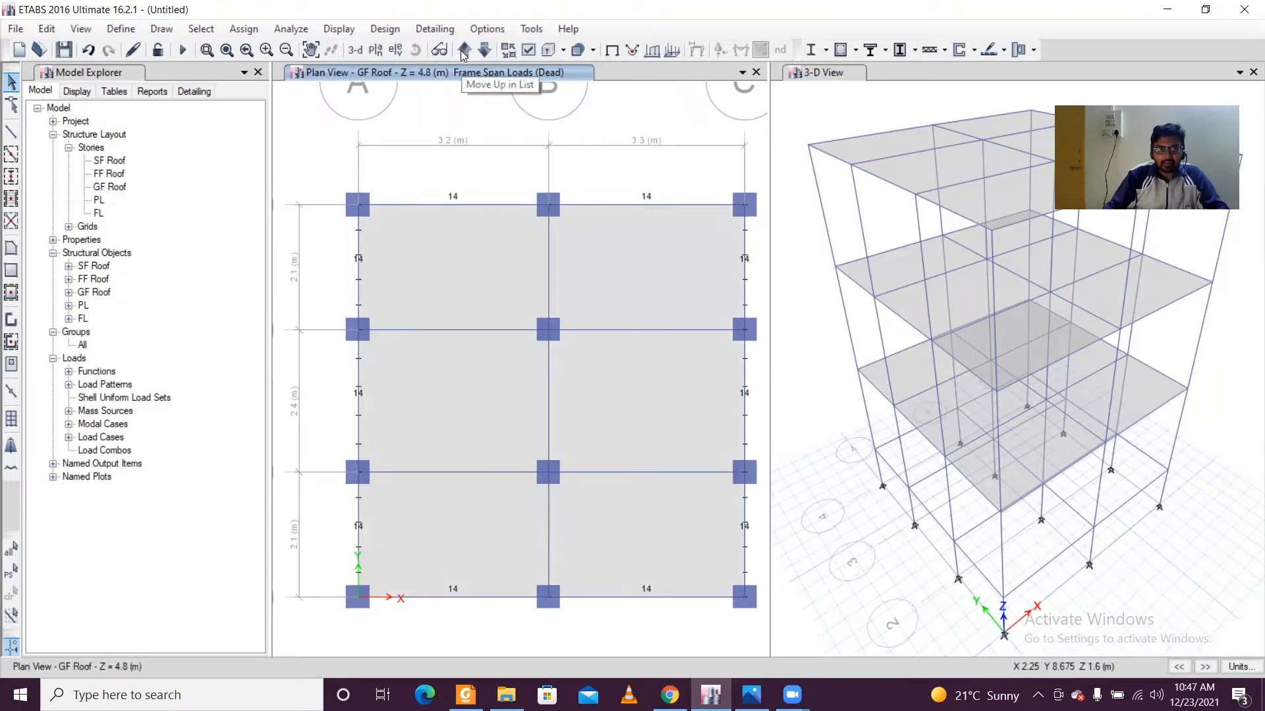
left_click(463, 51)
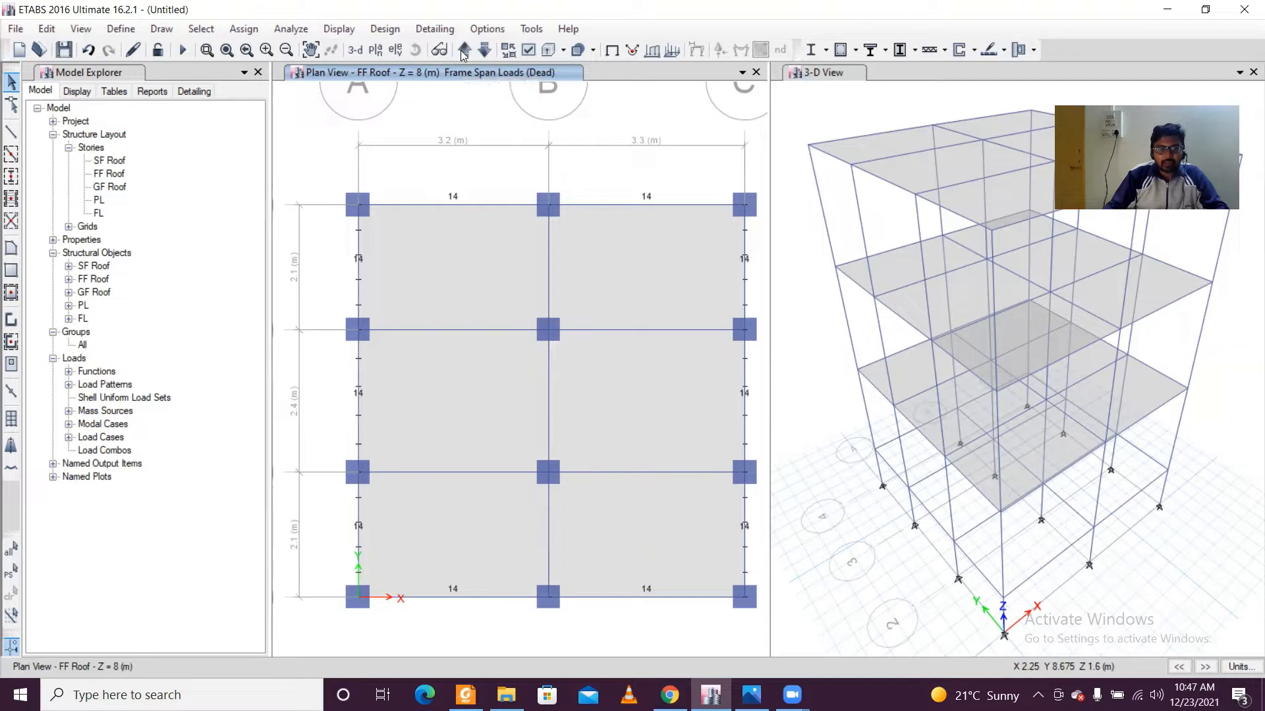
left_click(462, 51)
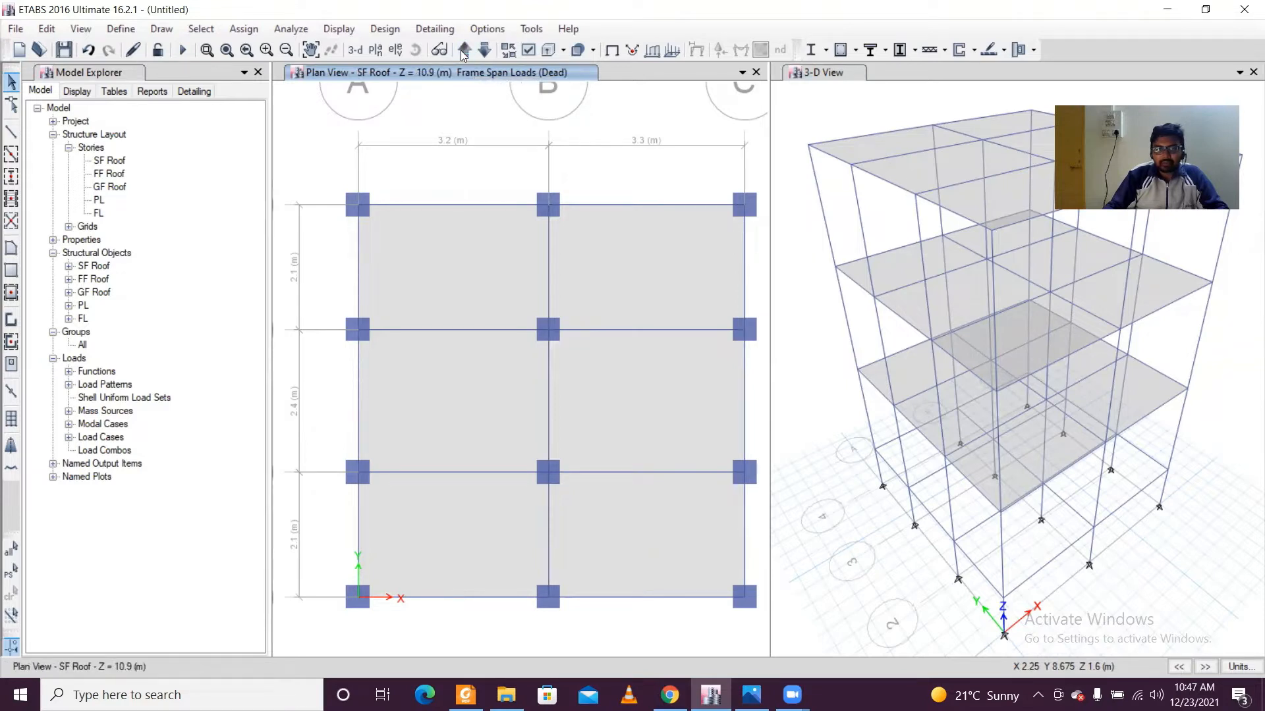
left_click(485, 52)
left_click(486, 52)
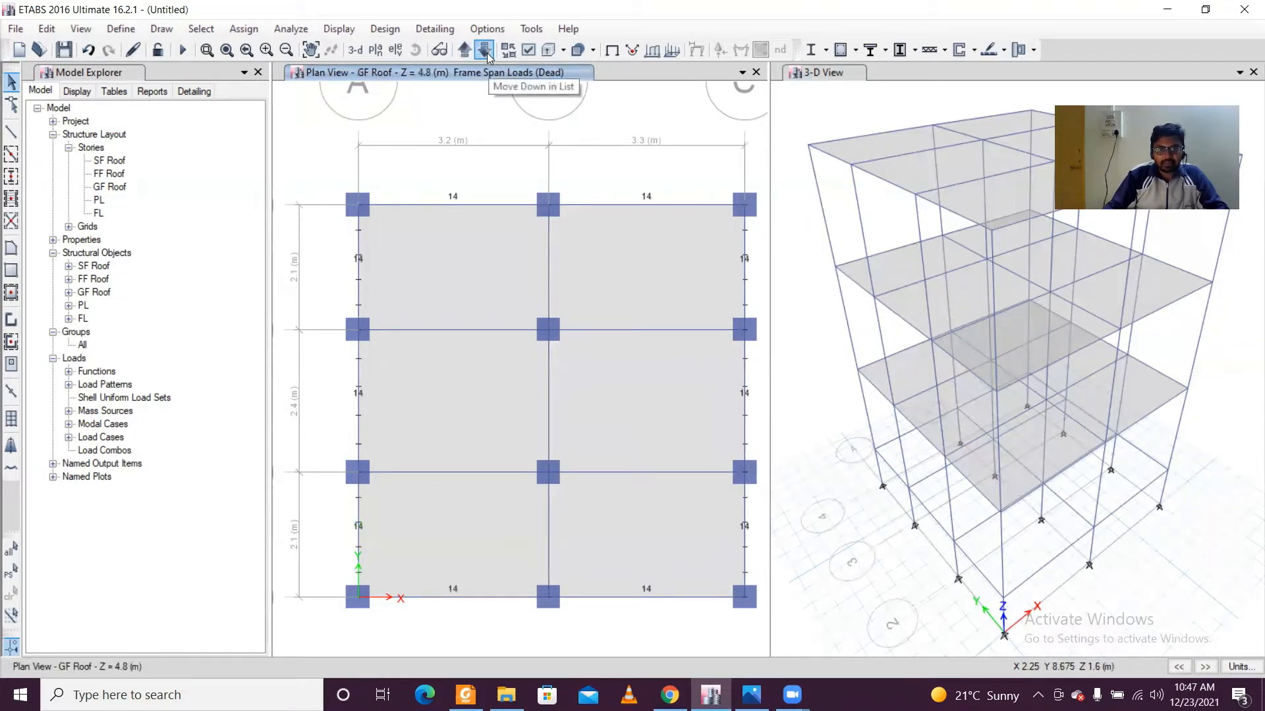
left_click(485, 52)
left_click(485, 52)
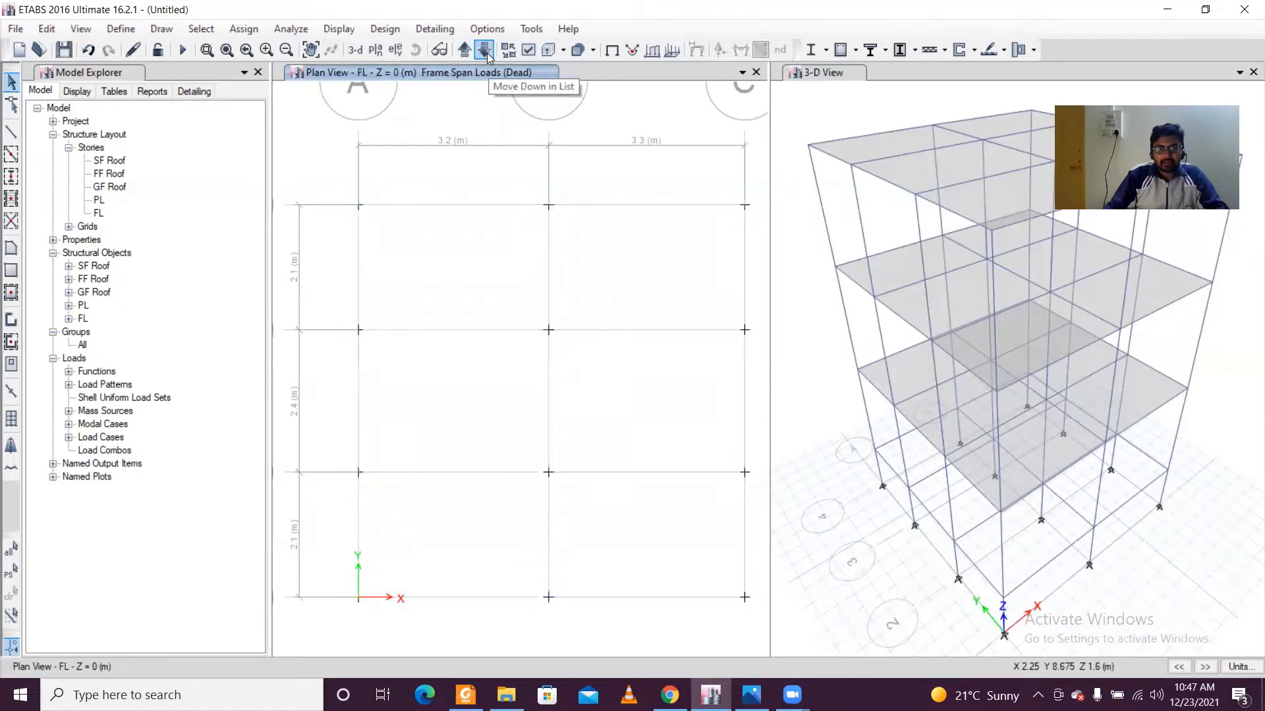
left_click(469, 54)
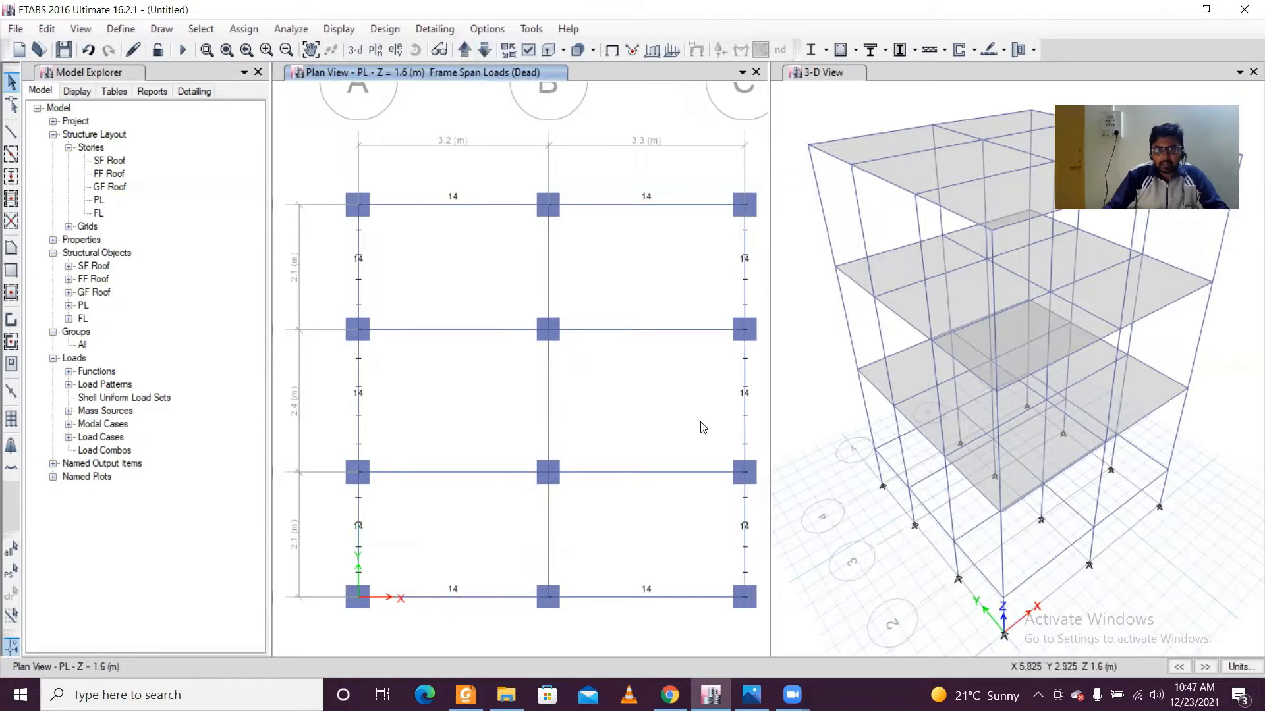
Select all the inner beams in the PL plan across the similar stories.
left_click(507, 331)
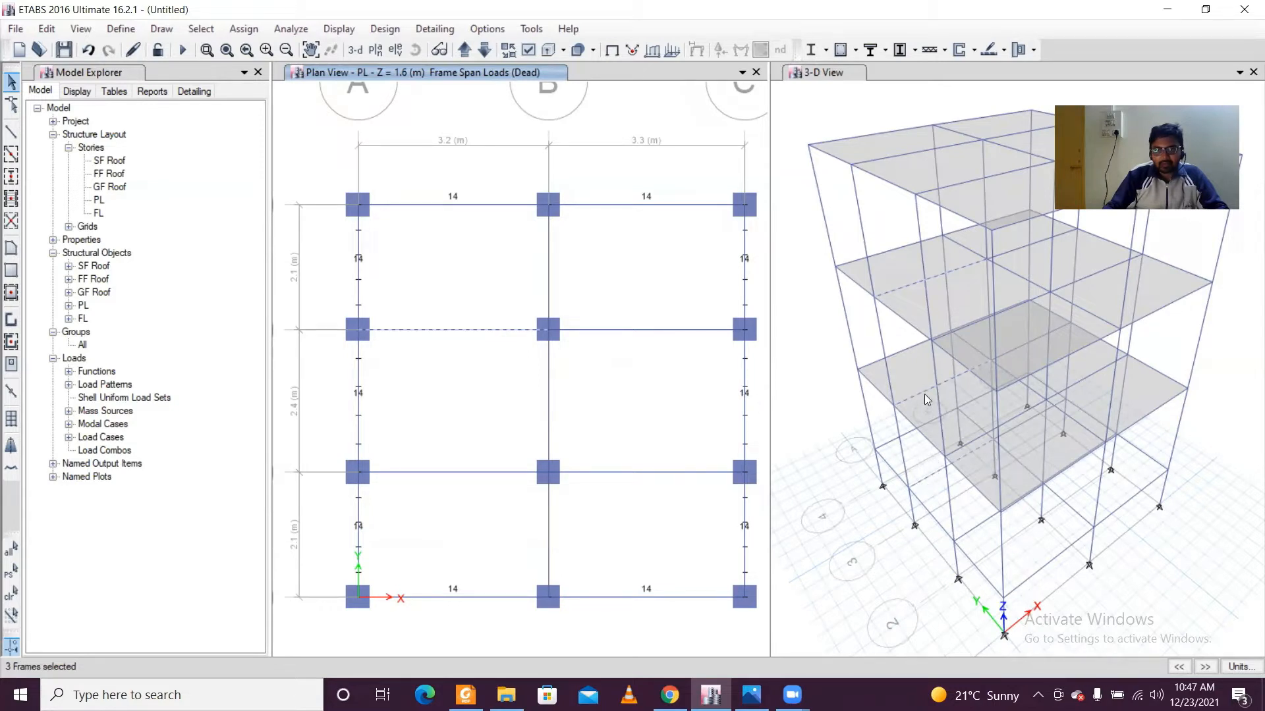
left_click(548, 290)
left_click(636, 329)
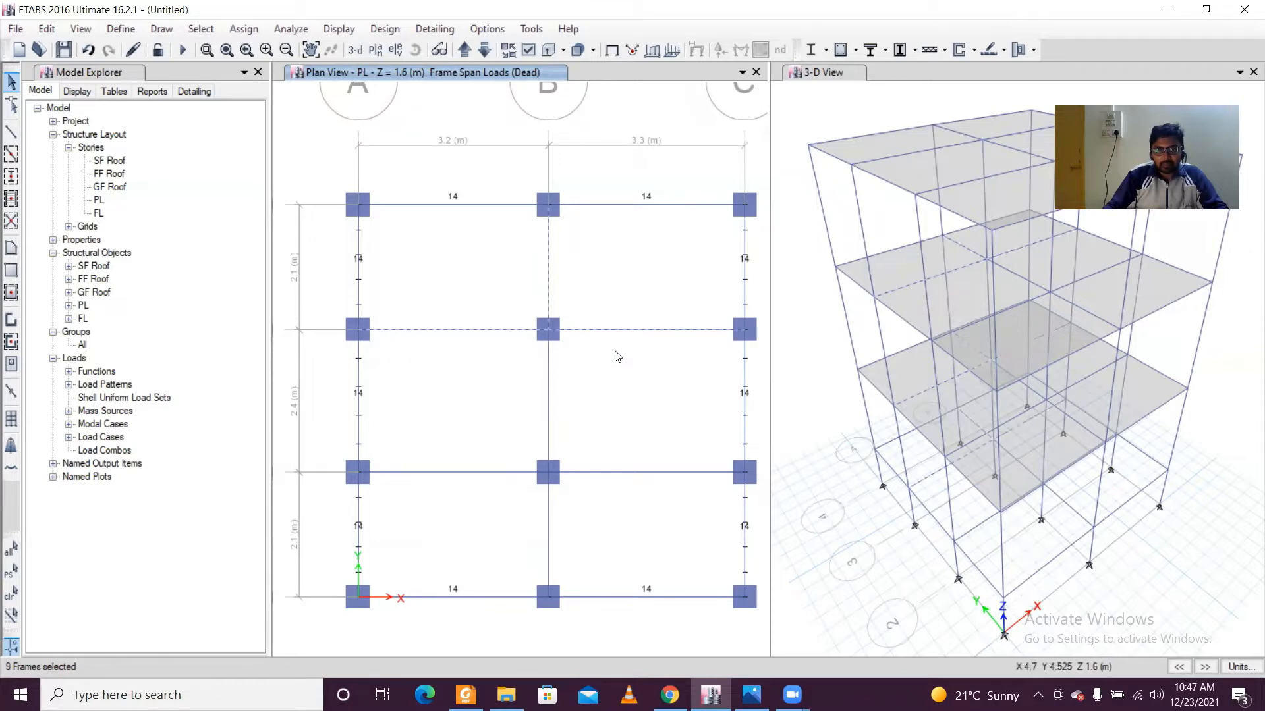
left_click(483, 471)
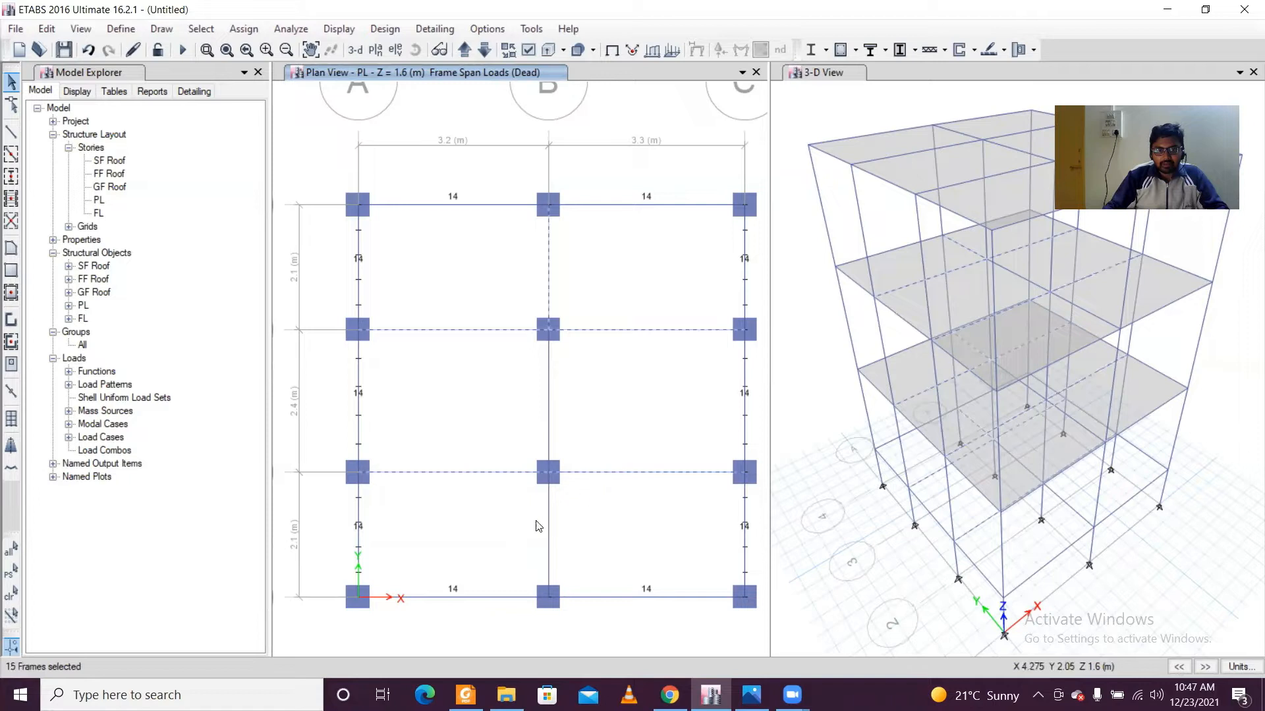
left_click(548, 434)
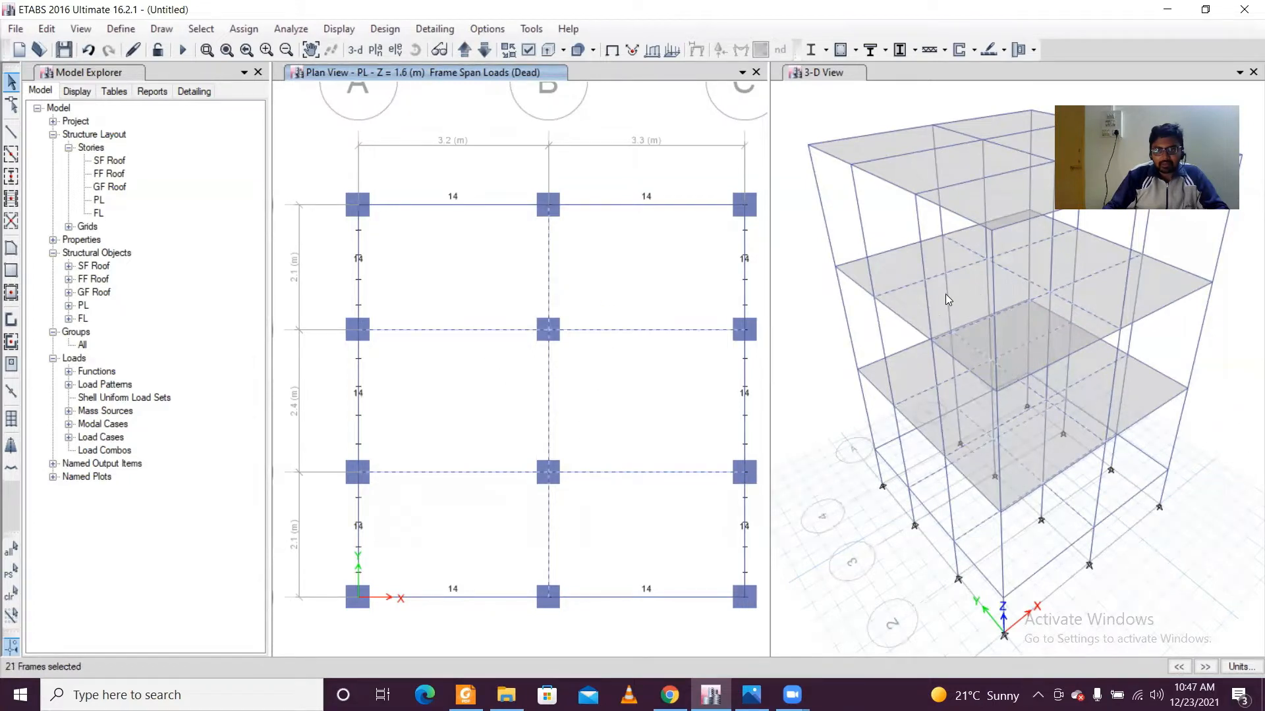
Assign a uniform distributed frame load of 7 kN/m to the selected inner beams, using the Dead pattern in the gravity direction.
left_click(238, 29)
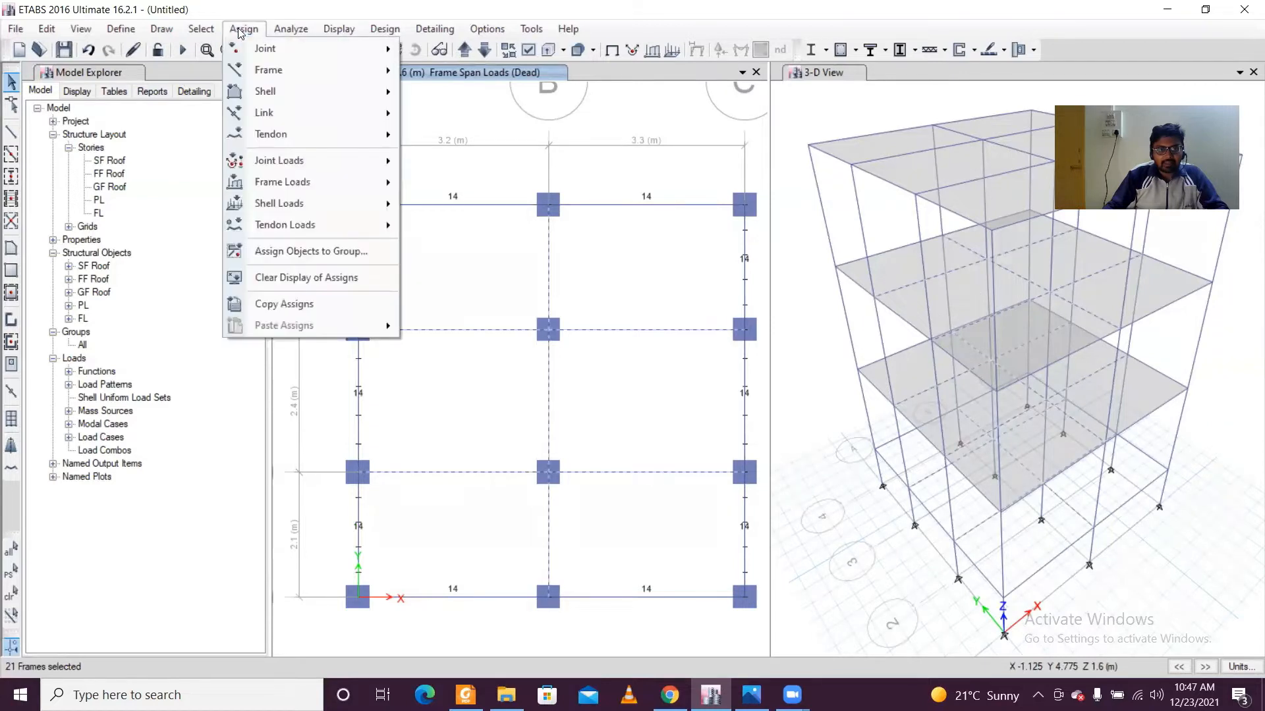
mouse_move(330, 183)
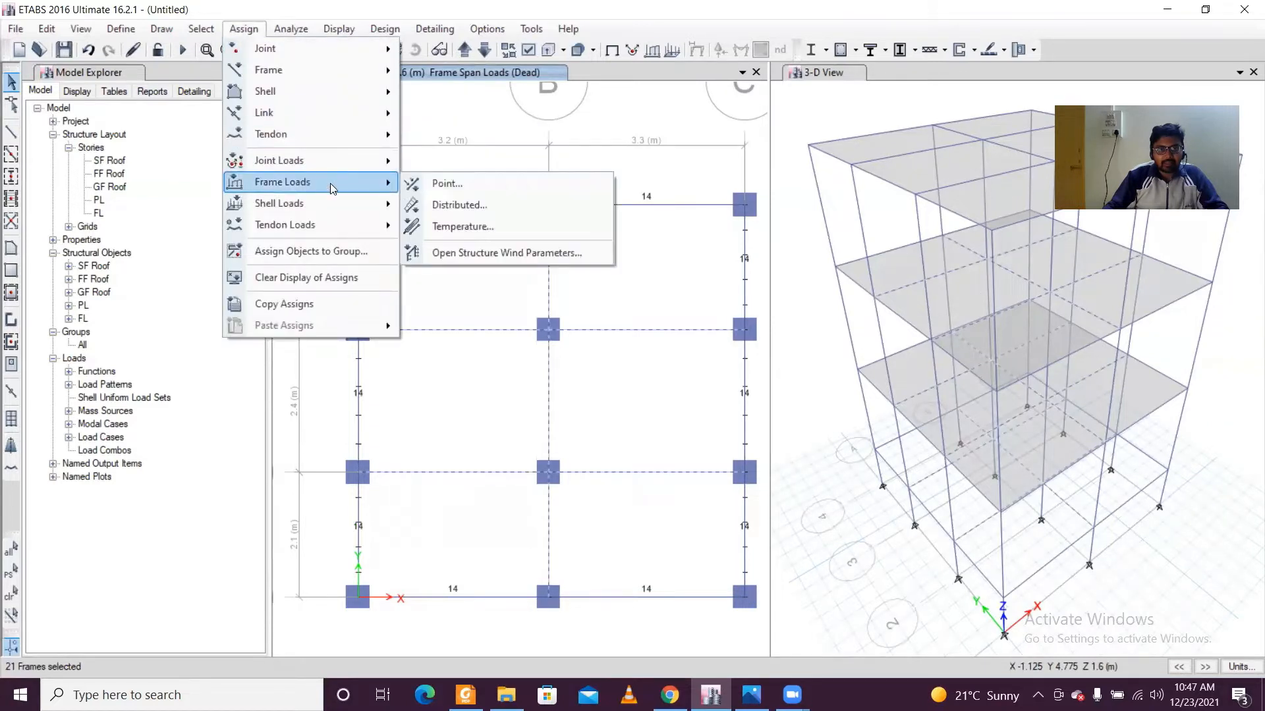
left_click(460, 206)
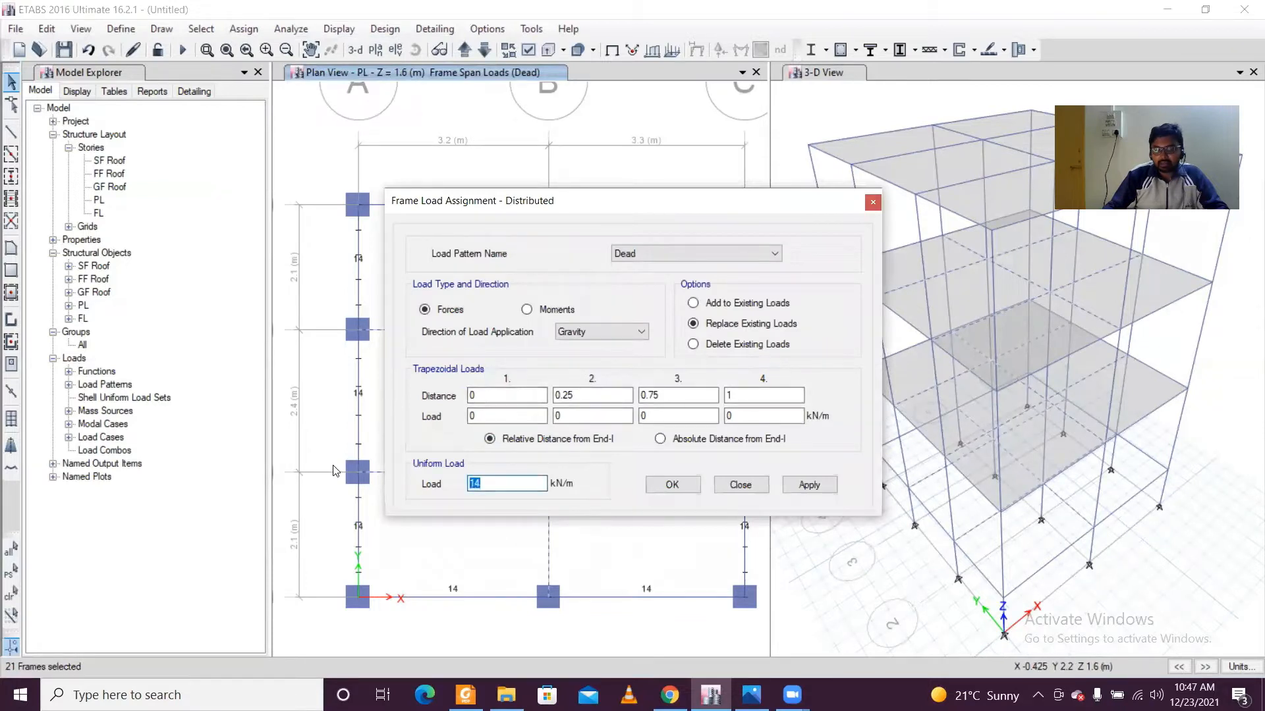
type("7")
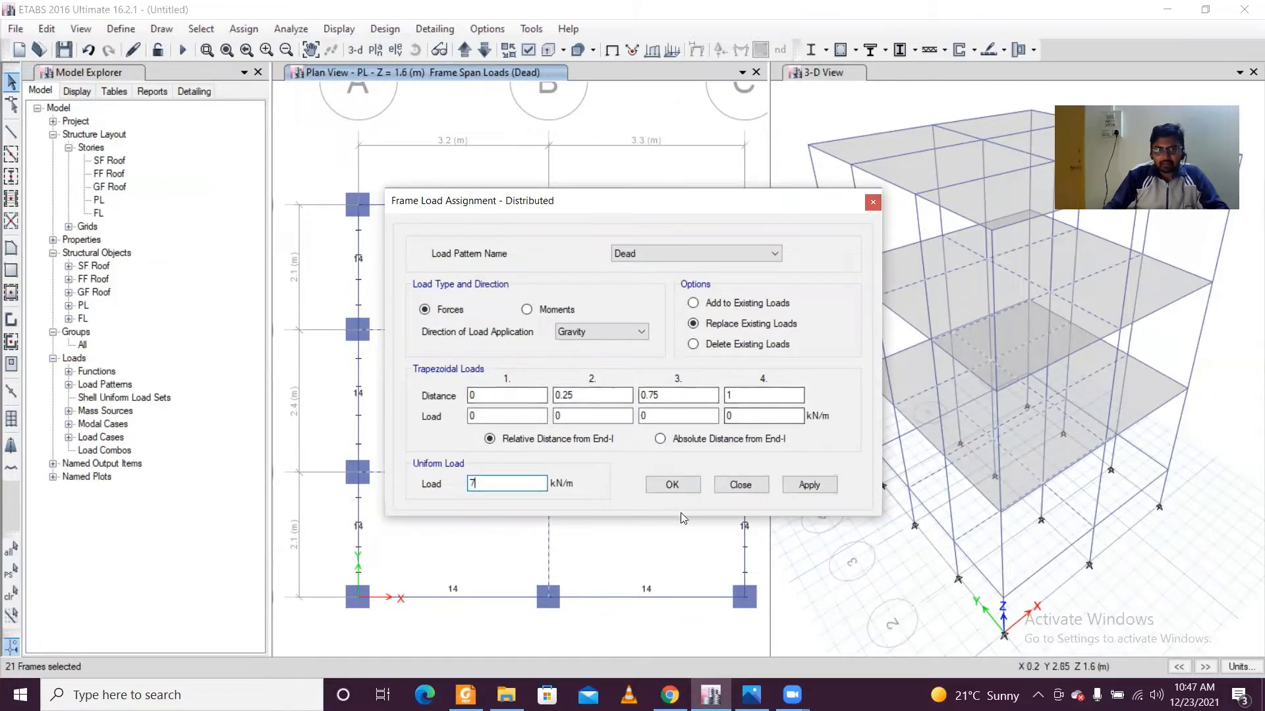
left_click(683, 490)
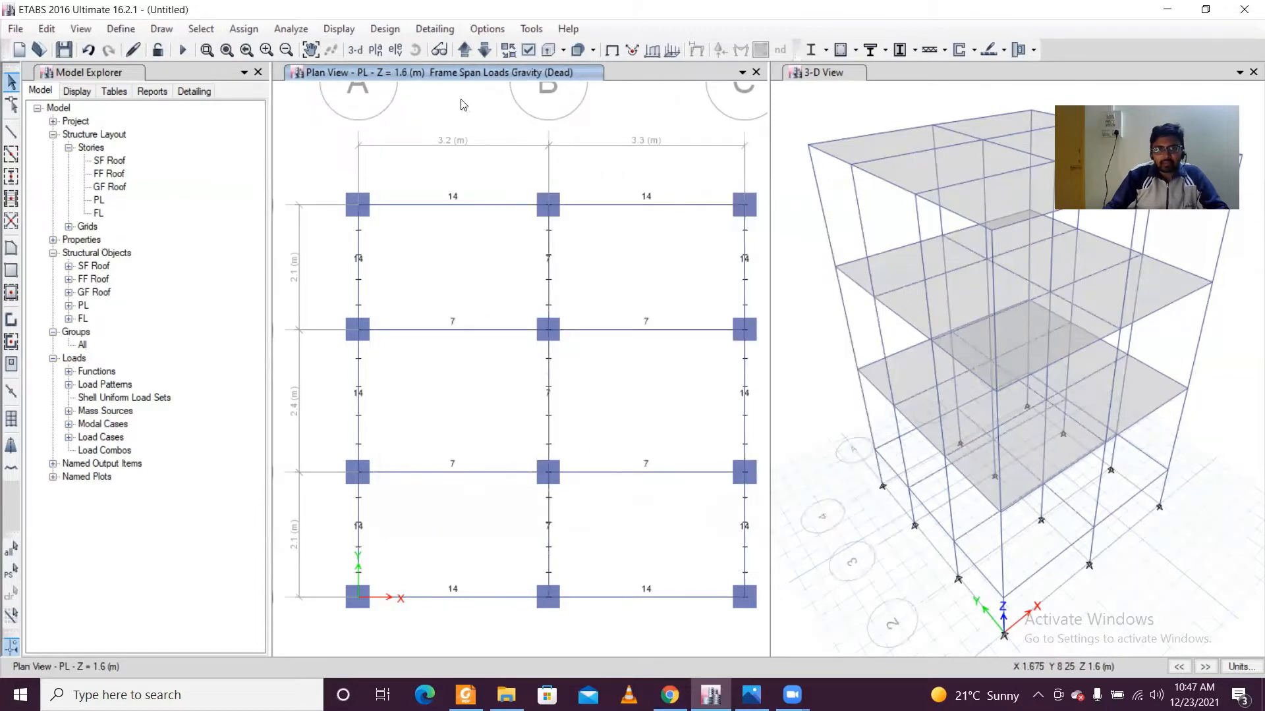
Check the frame span loads on the upper story plans and the roof beams in the 3-D view, ending on the SF Roof plan.
left_click(464, 50)
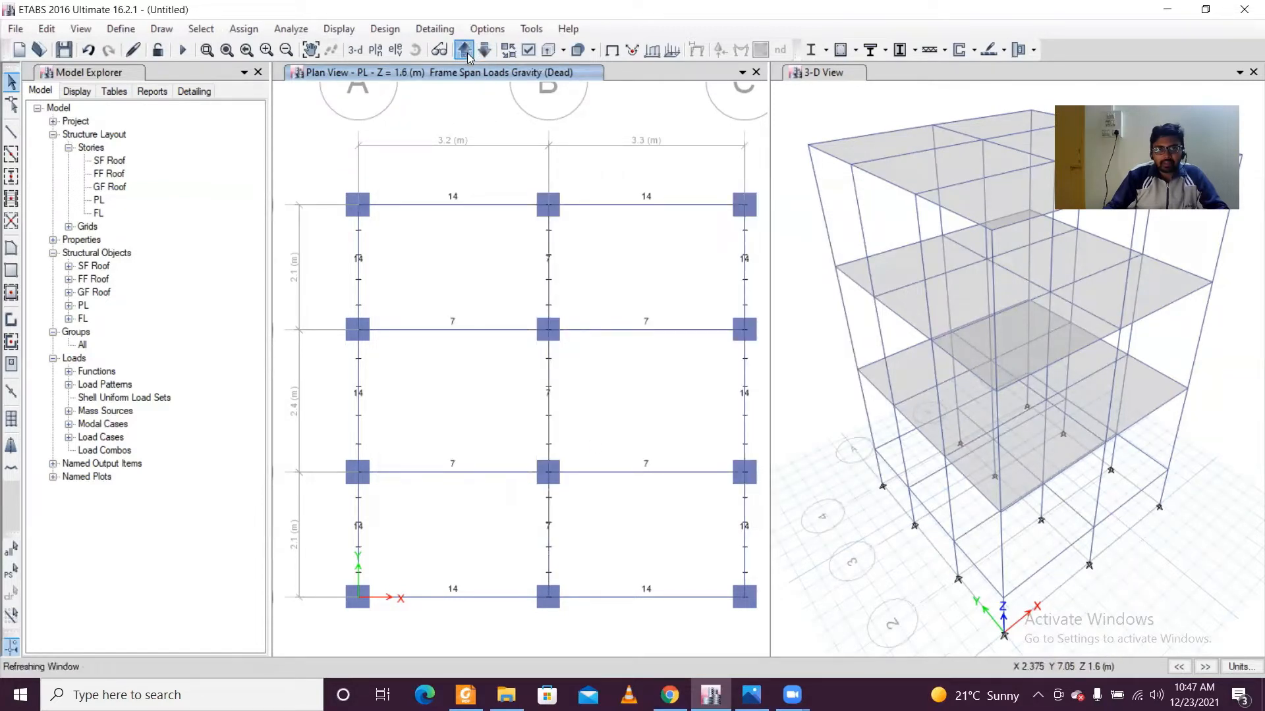
left_click(464, 50)
left_click(464, 50)
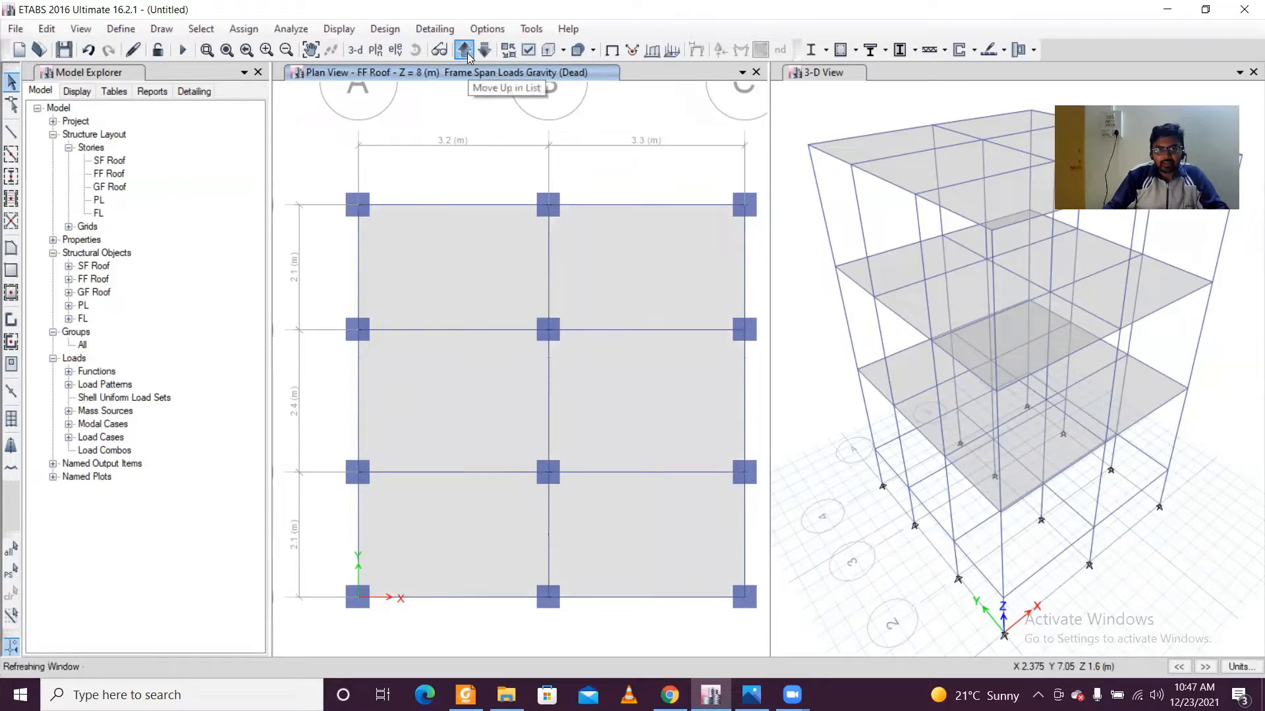
left_click(829, 298)
scroll(831, 283, "down", 3)
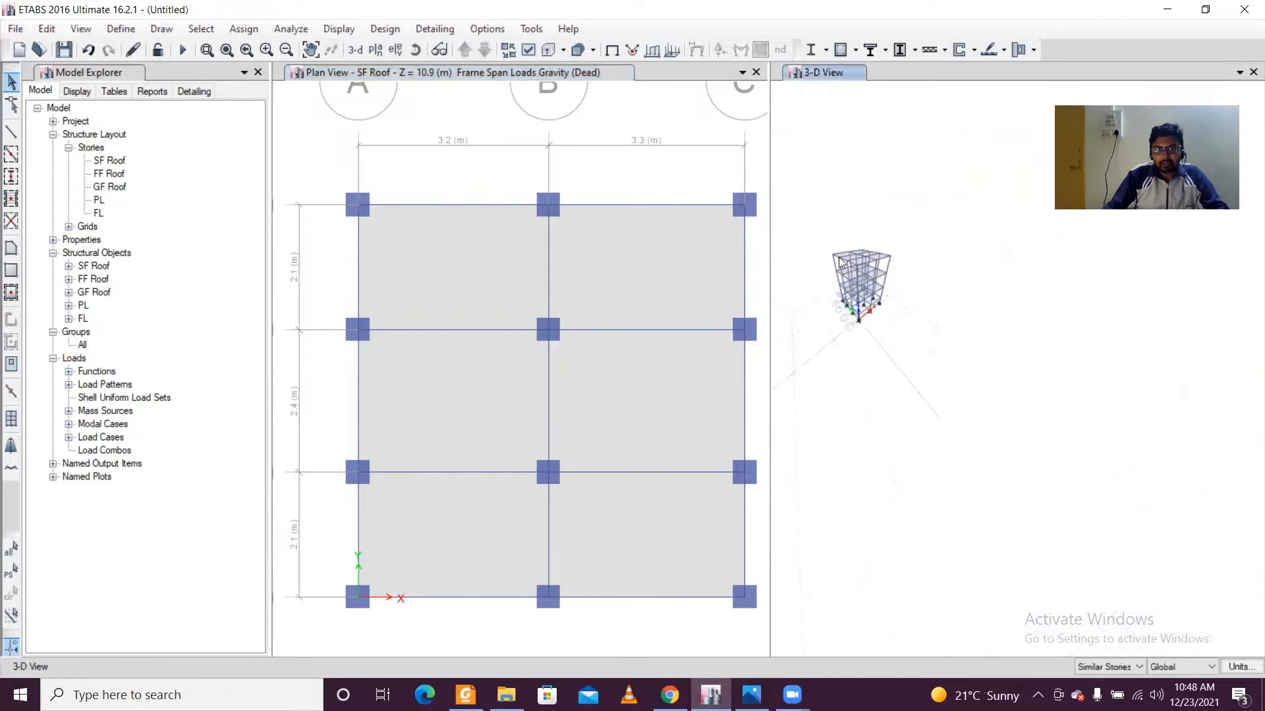
scroll(857, 274, "up", 5)
middle_click_drag(856, 275, 886, 317)
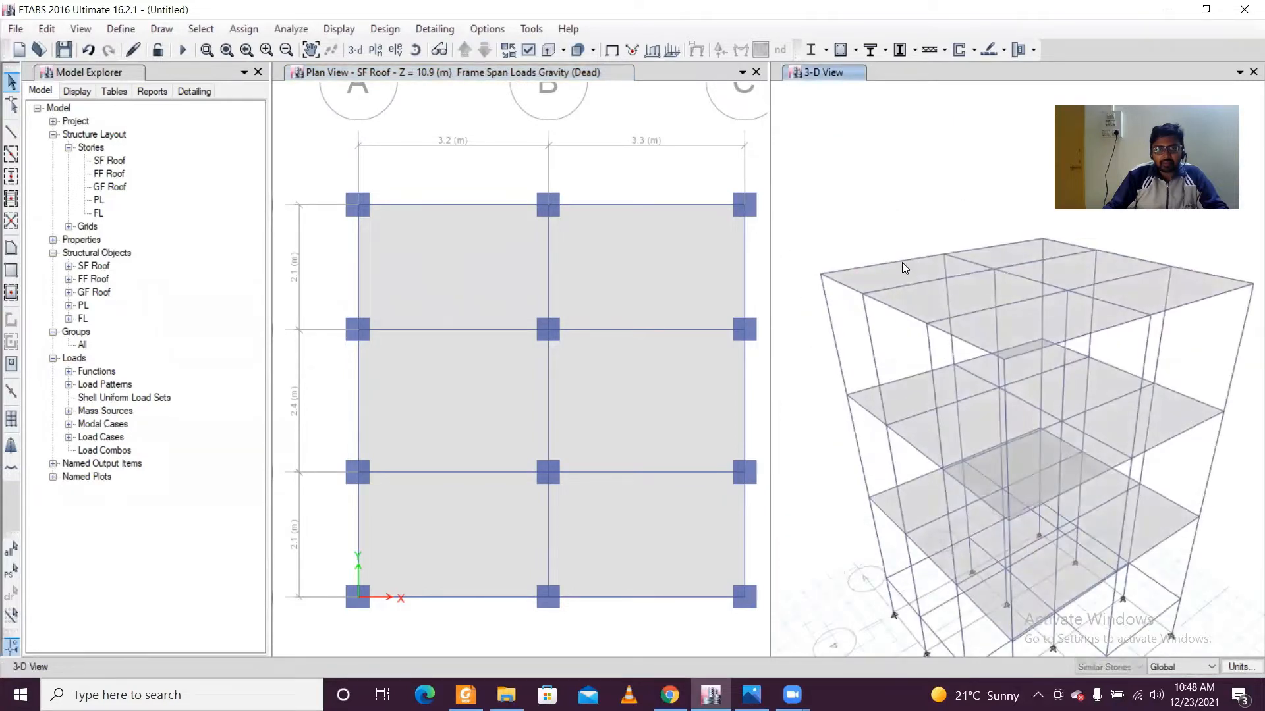
left_click(451, 130)
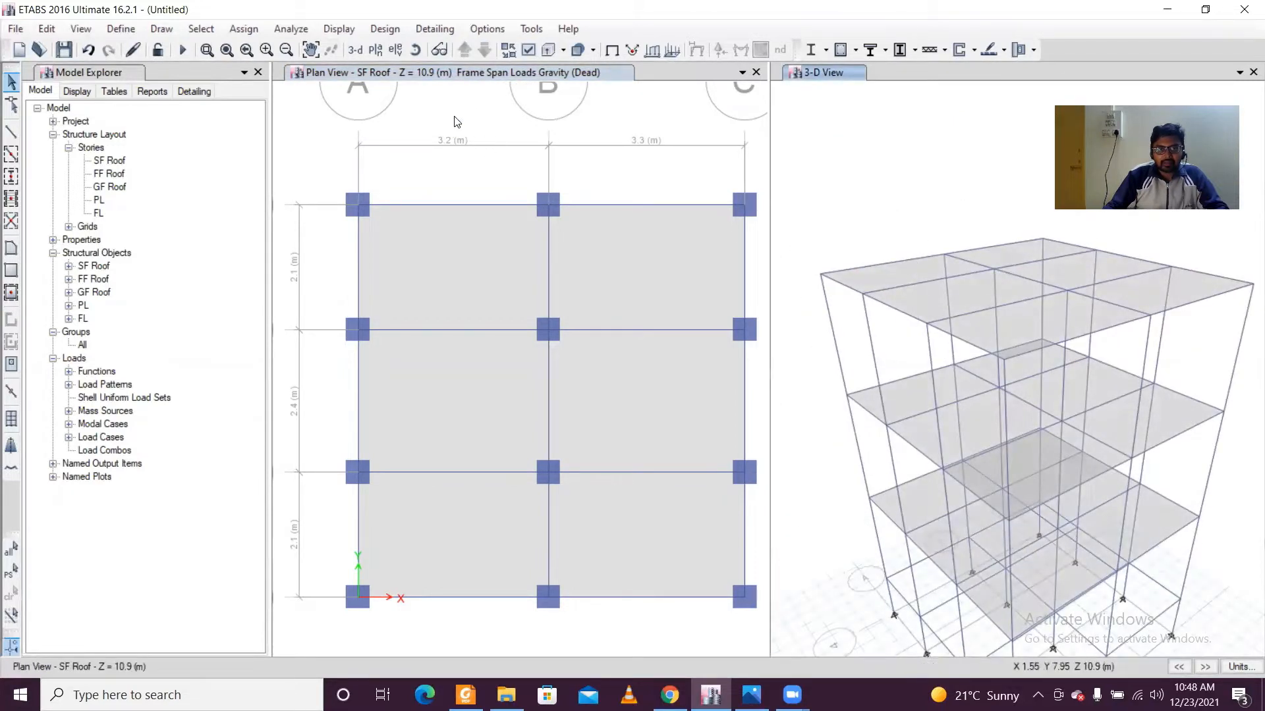
left_click(465, 50)
left_click(465, 50)
left_click(485, 50)
left_click(485, 50)
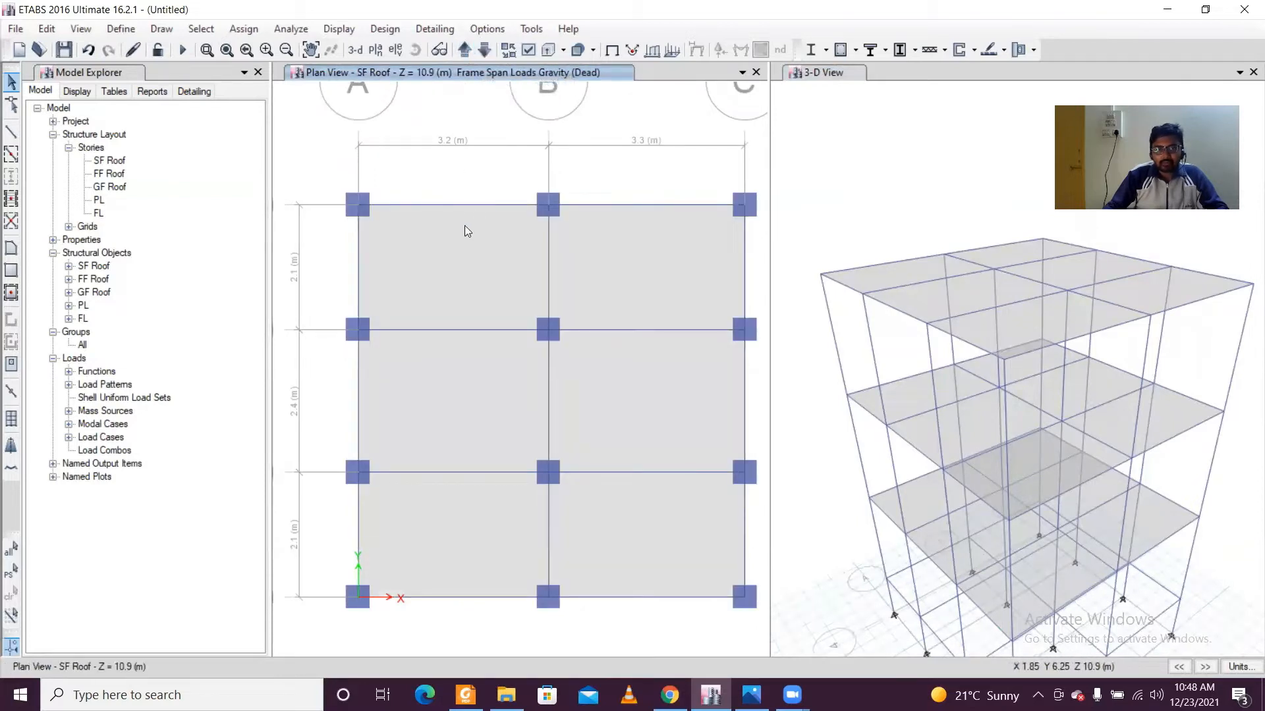
Select all the outer perimeter beams in the SF Roof plan.
left_click(453, 205)
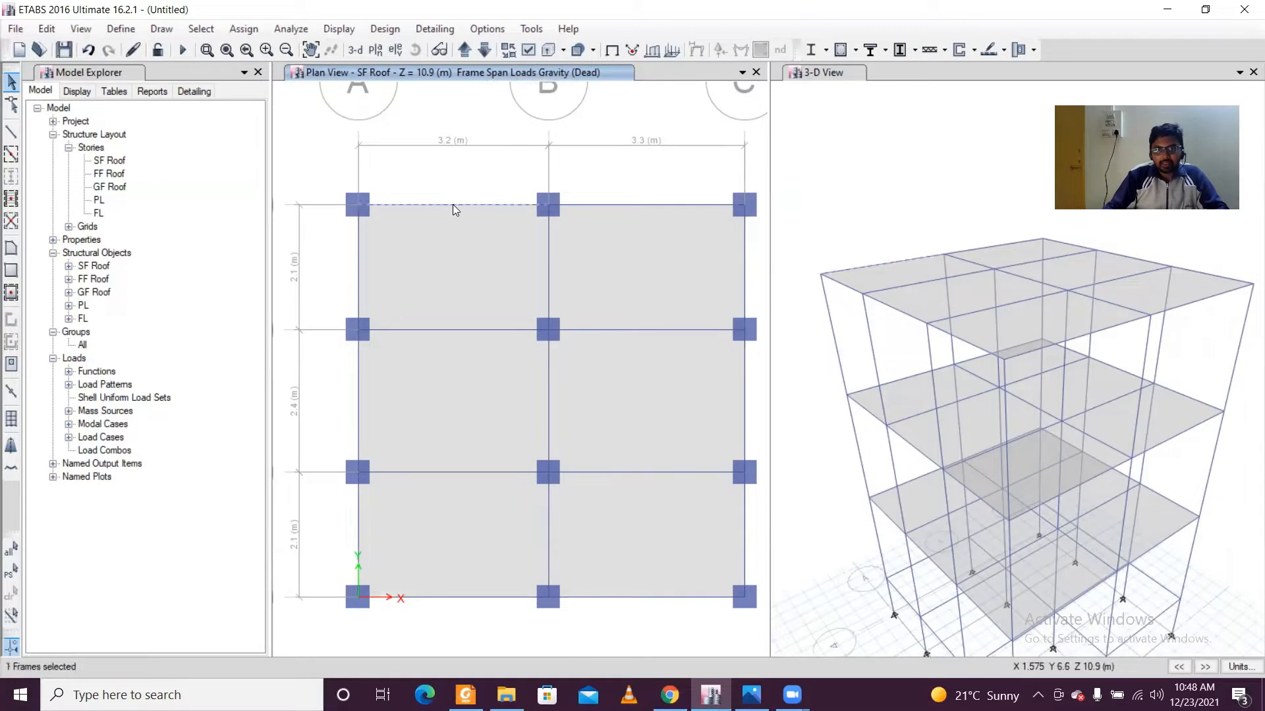
left_click(650, 205)
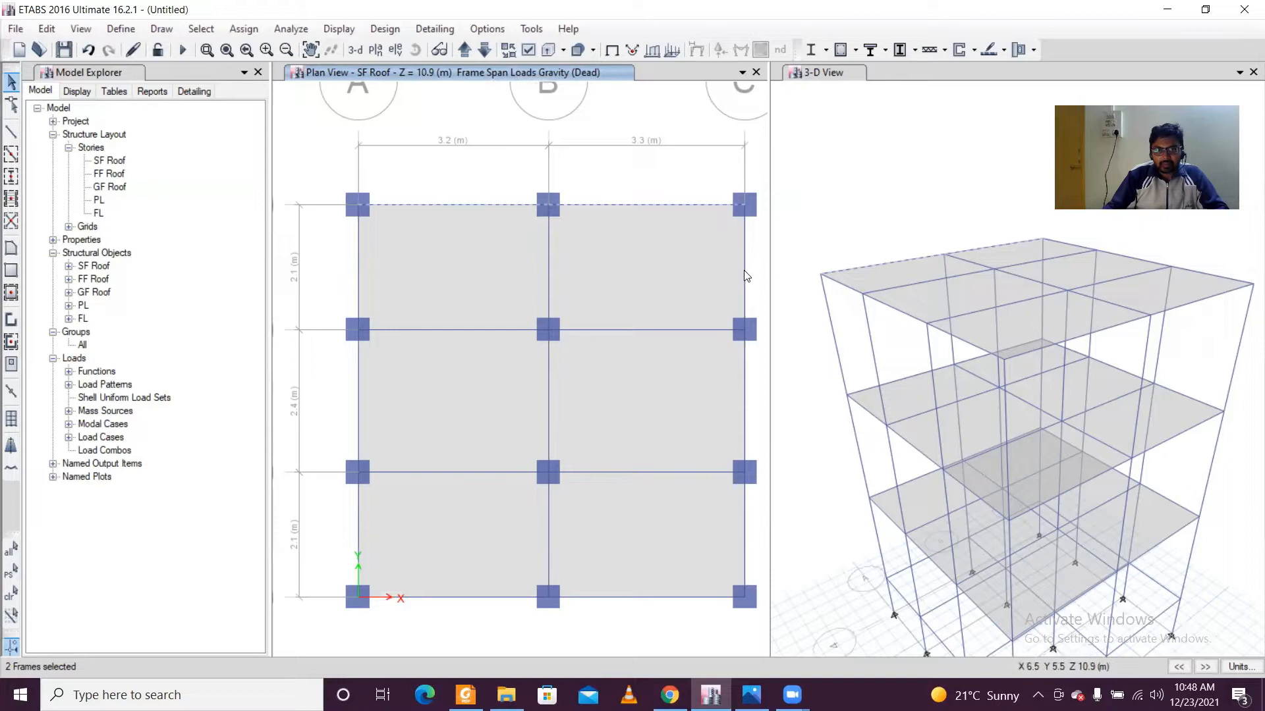
left_click(744, 399)
left_click(748, 527)
left_click(711, 599)
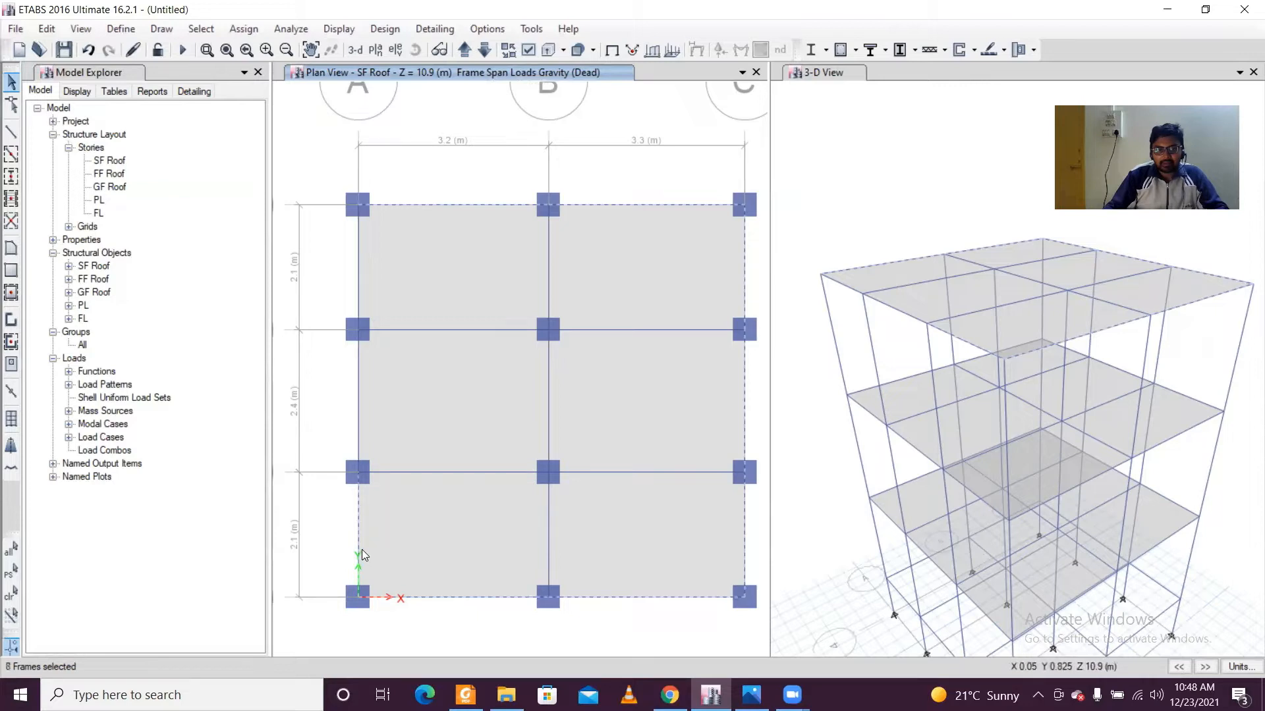
left_click(358, 407)
left_click(359, 286)
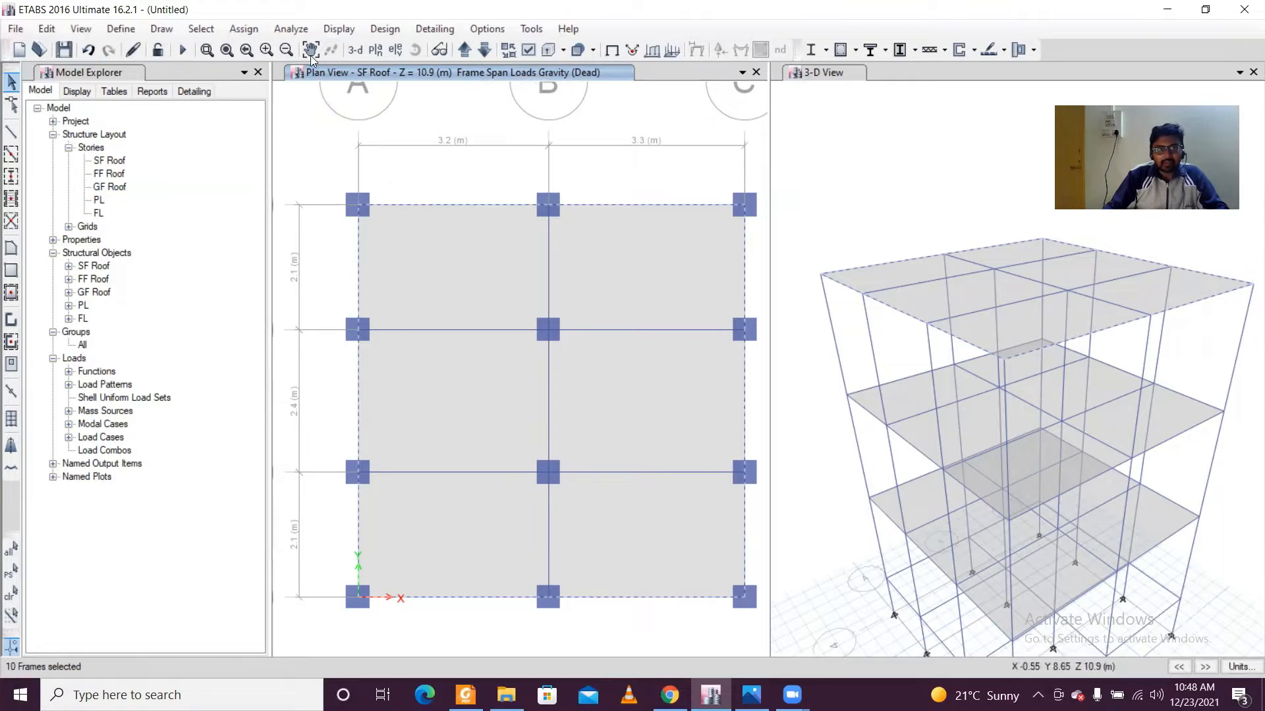
Assign a uniform distributed frame load of 5 kN/m to the SF Roof perimeter beams, using the Dead pattern in the gravity direction.
left_click(252, 34)
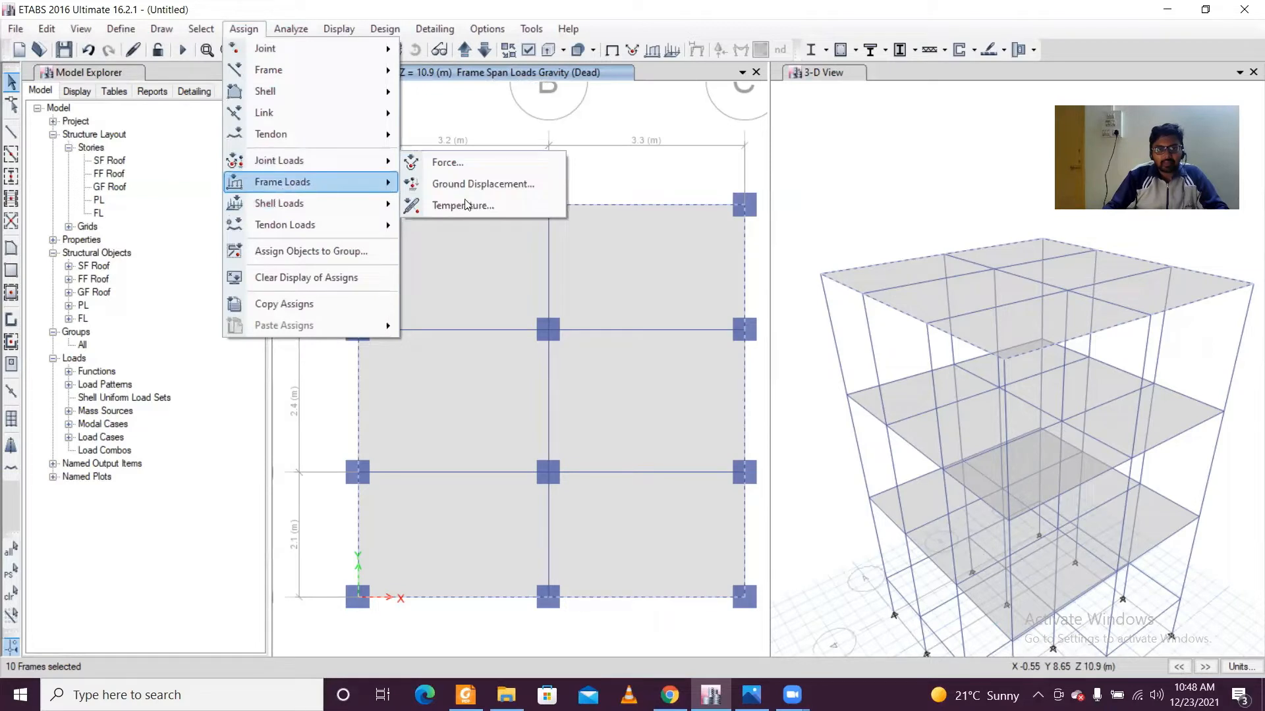
left_click(477, 212)
double_click(501, 486)
type("7")
key("BackSpace")
type("5")
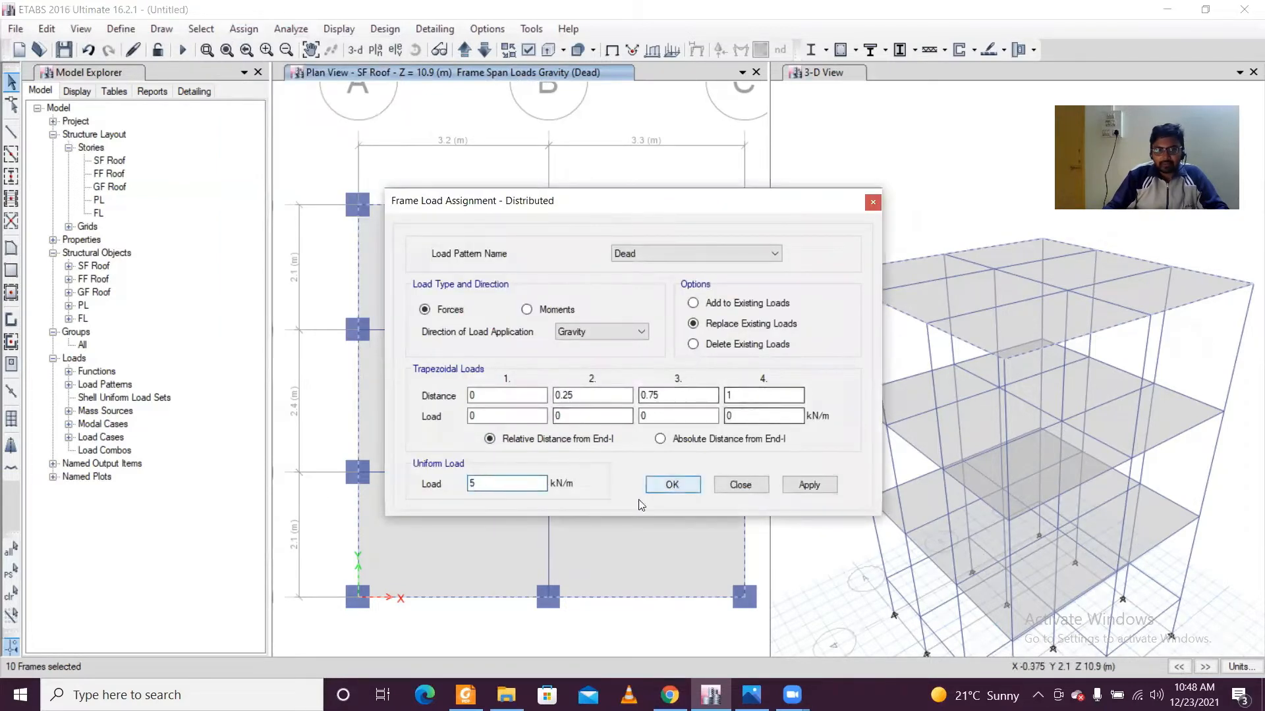
left_click(673, 486)
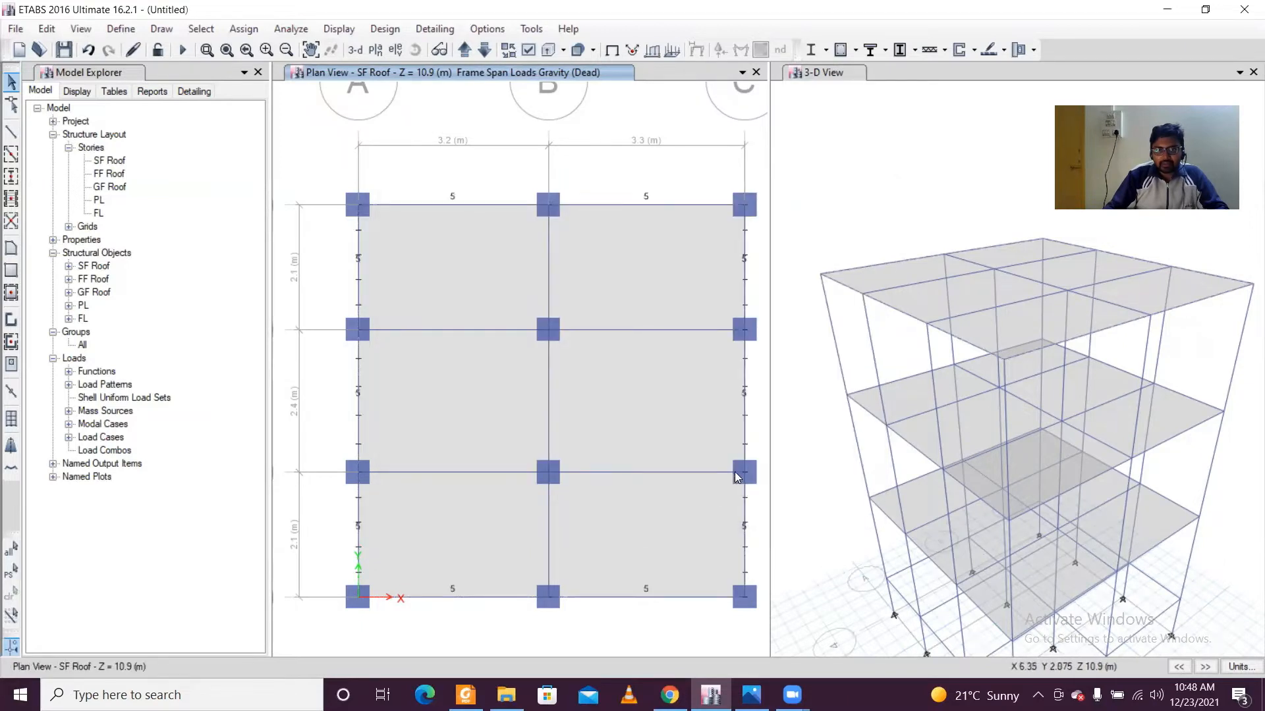
left_click(906, 188)
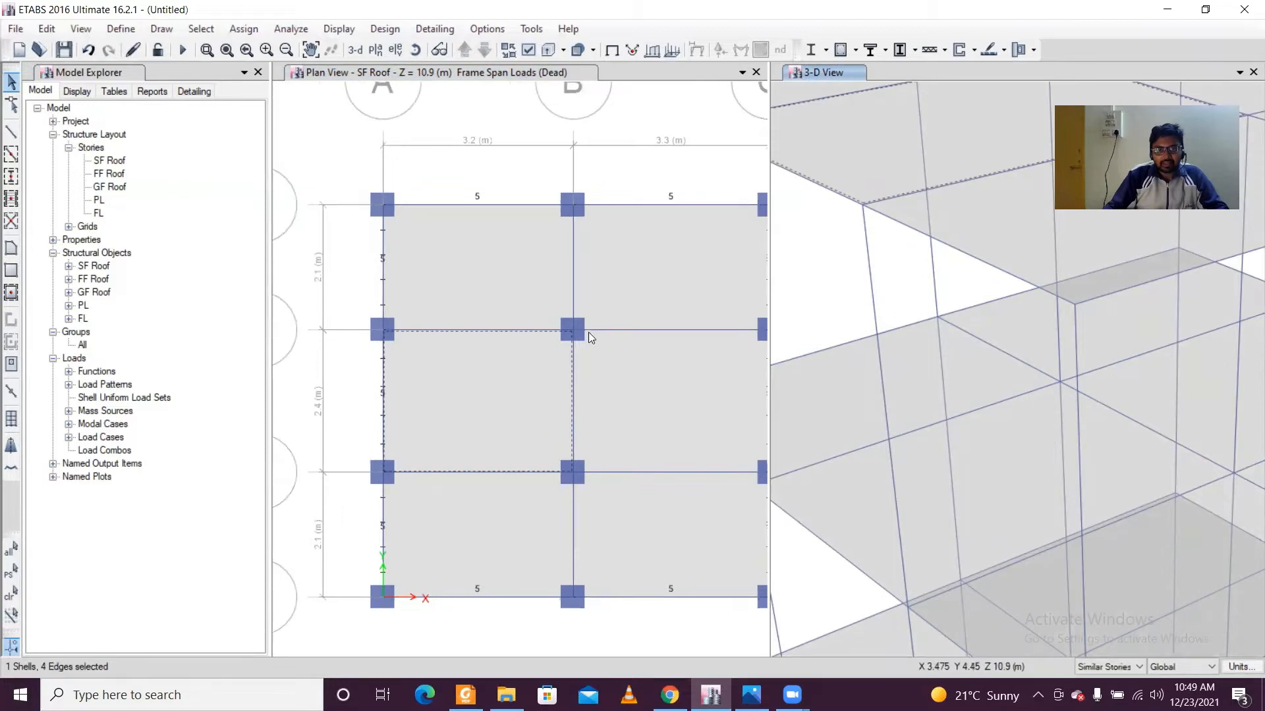
left_click(506, 354)
left_click(623, 165)
scroll(801, 233, "down", 5)
scroll(823, 261, "down", 5)
middle_click_drag(823, 261, 888, 291)
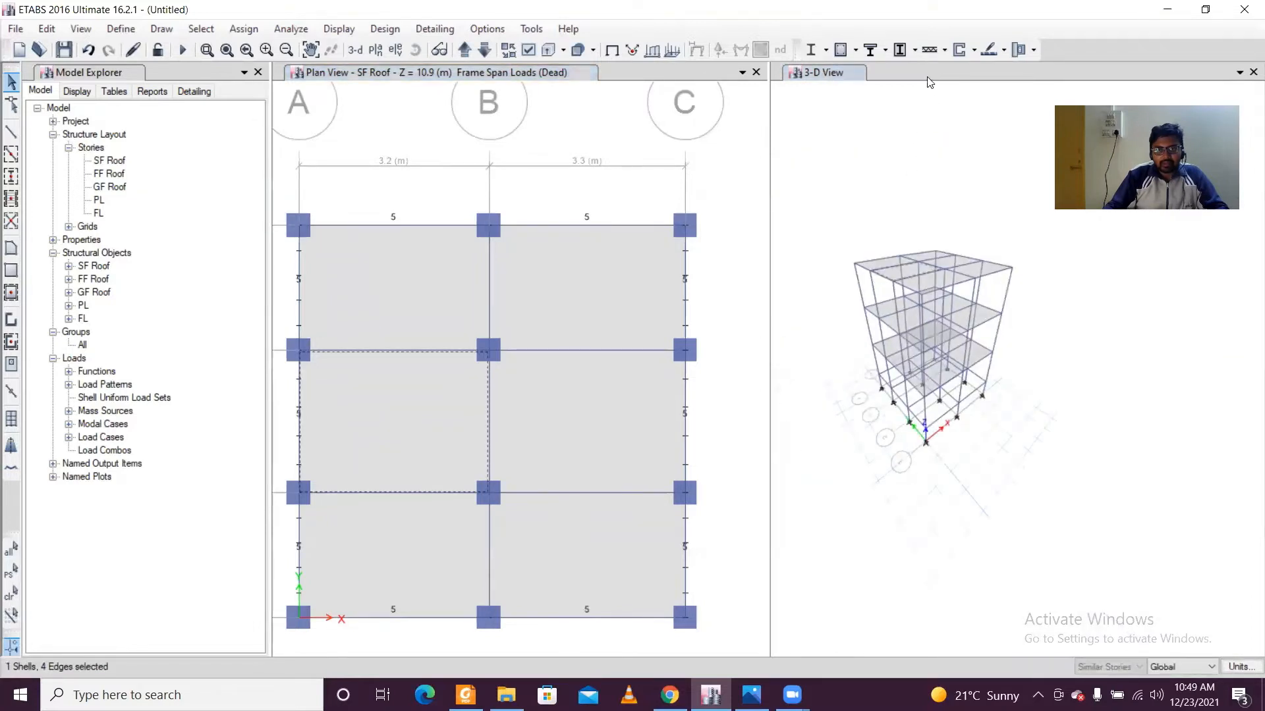
left_click(841, 161)
left_click(585, 247)
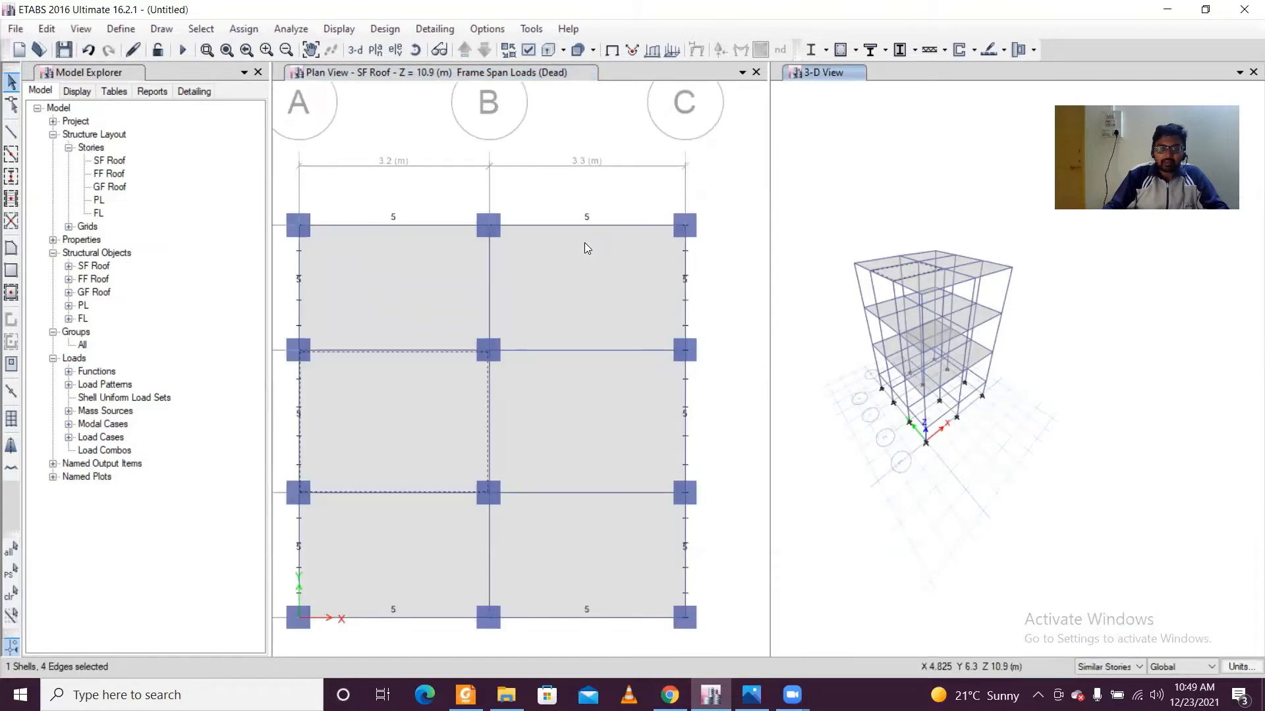
left_click(594, 185)
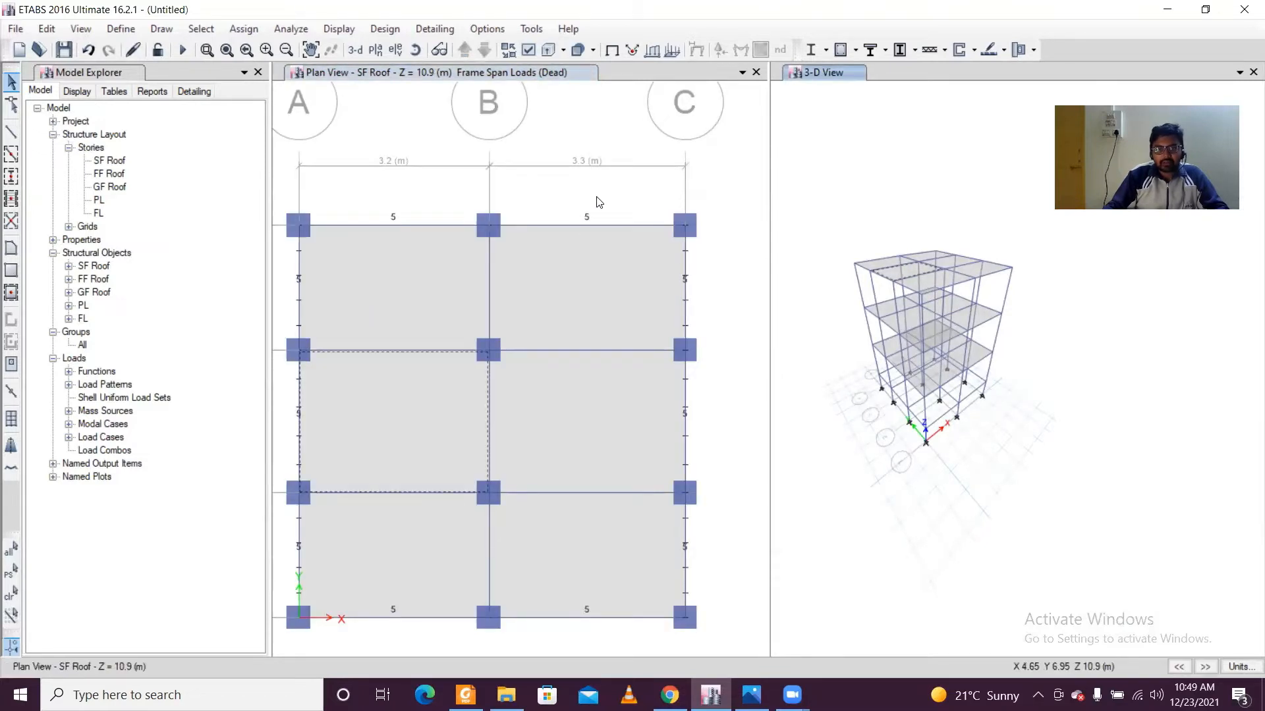
middle_click_drag(597, 197, 597, 185)
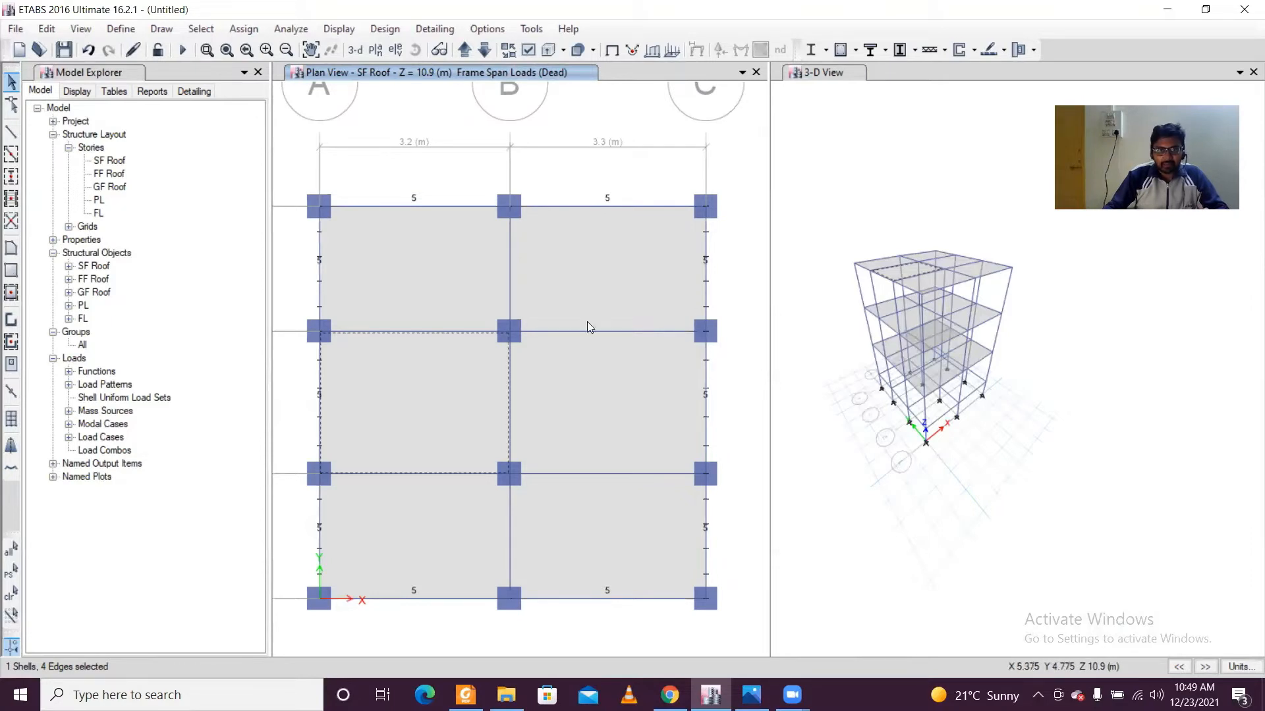
Select all the floor slabs in the model by the Floors object type.
left_click(201, 29)
mouse_move(227, 48)
mouse_move(432, 139)
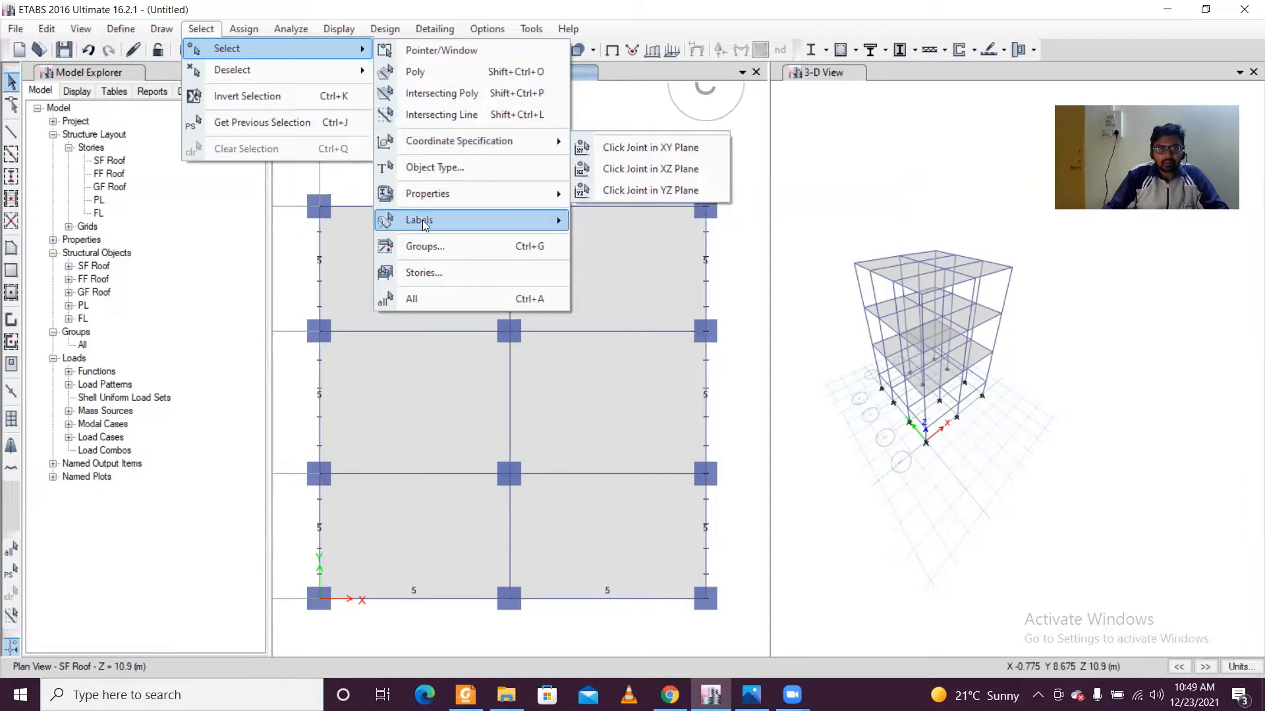
left_click(441, 166)
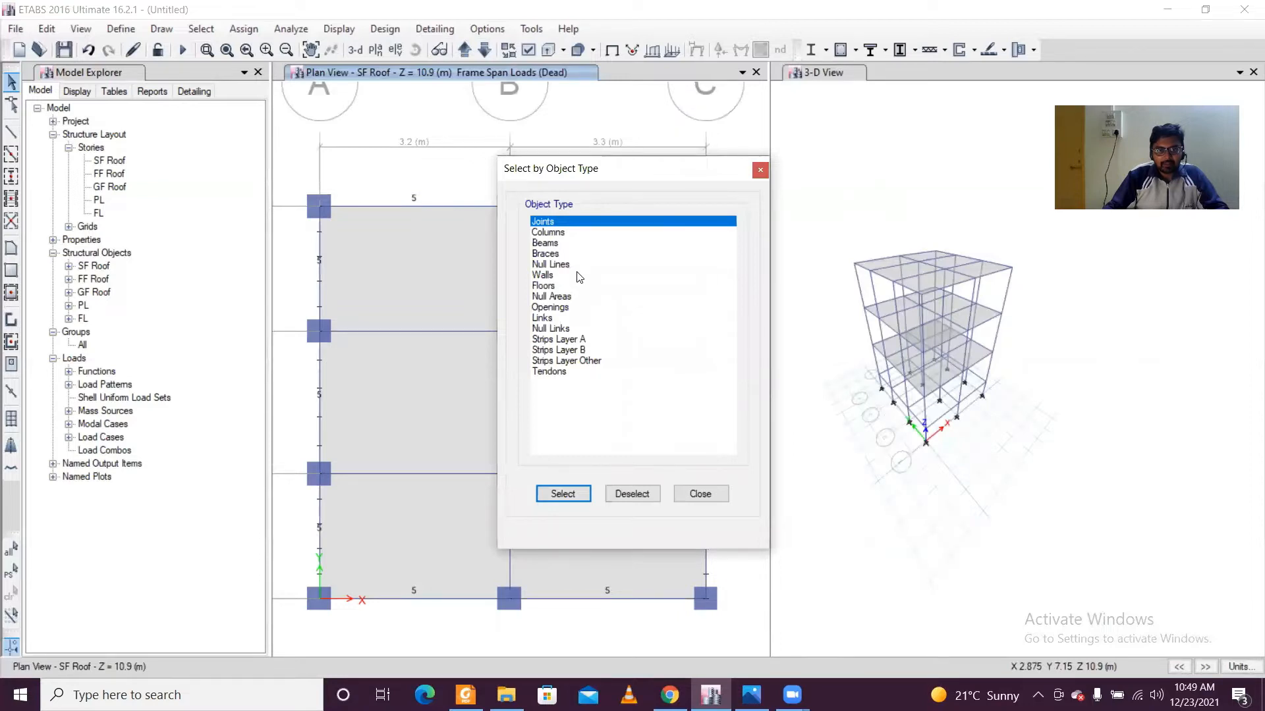
left_click(553, 286)
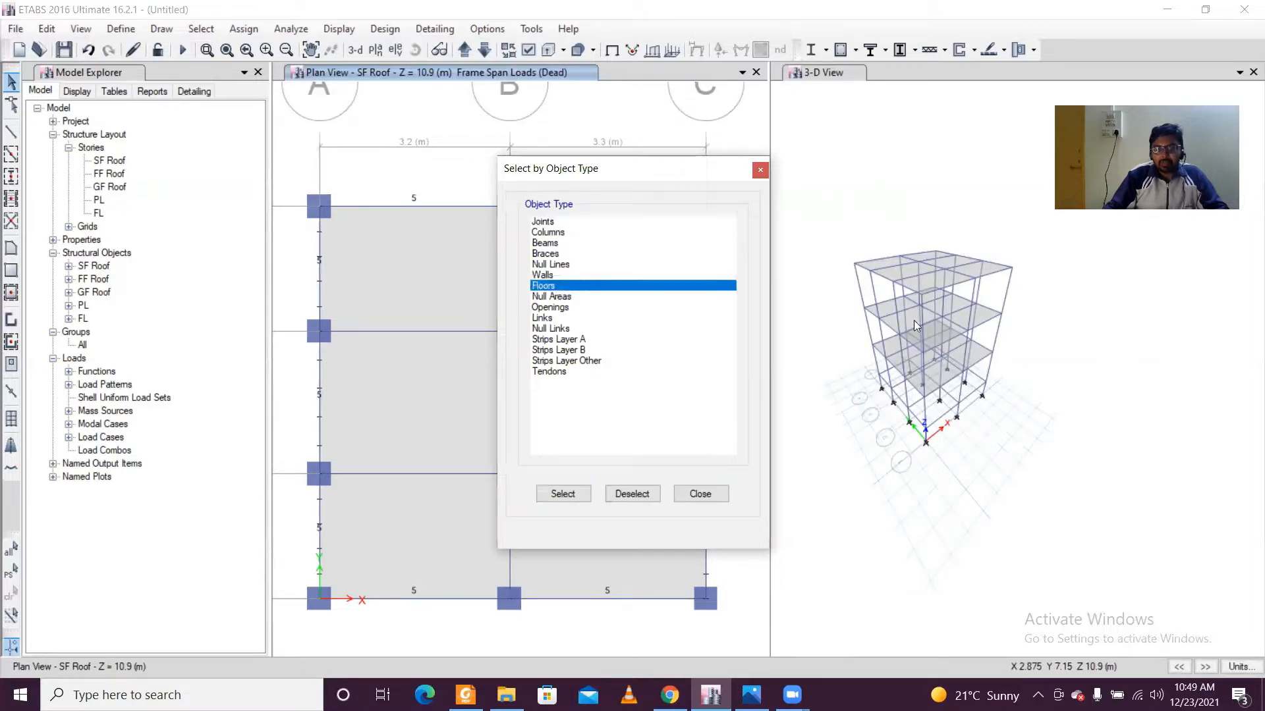
left_click(577, 498)
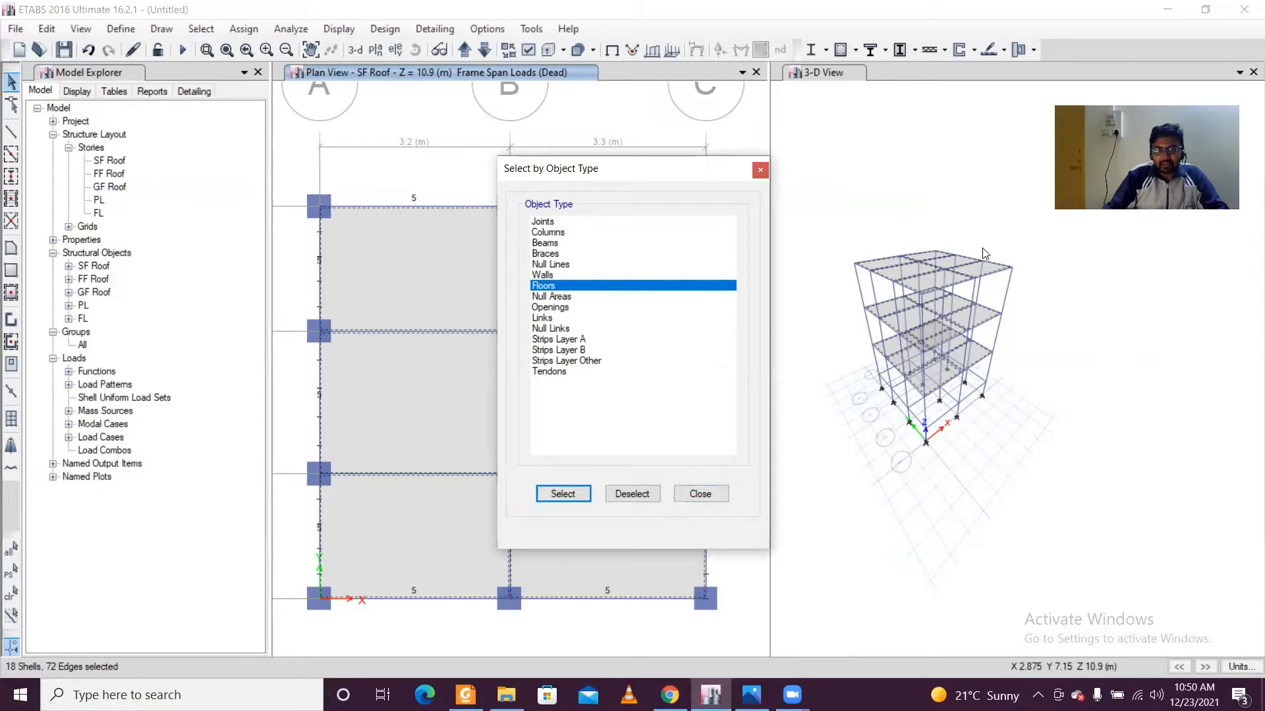
key("Escape")
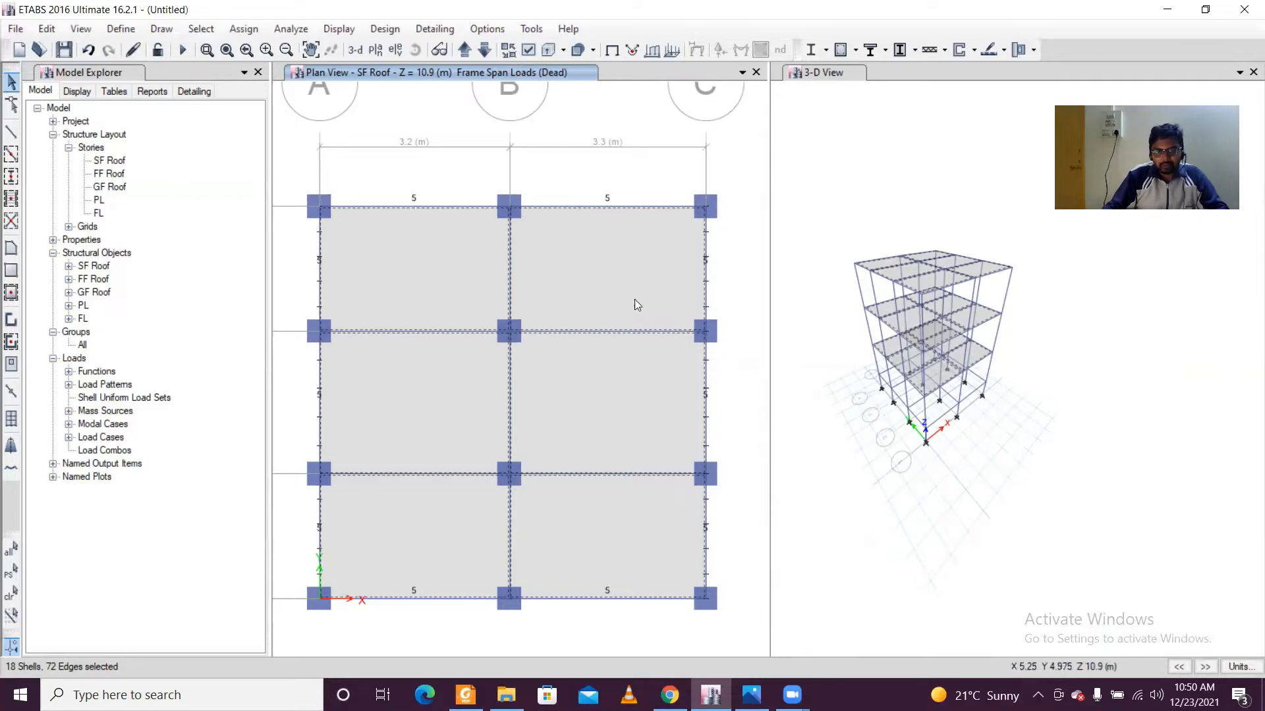
Assign a uniform shell load of 1 kN/m² to the selected floor slabs, using the Dead pattern in the gravity direction and replacing existing loads.
scroll(898, 256, "up", 3)
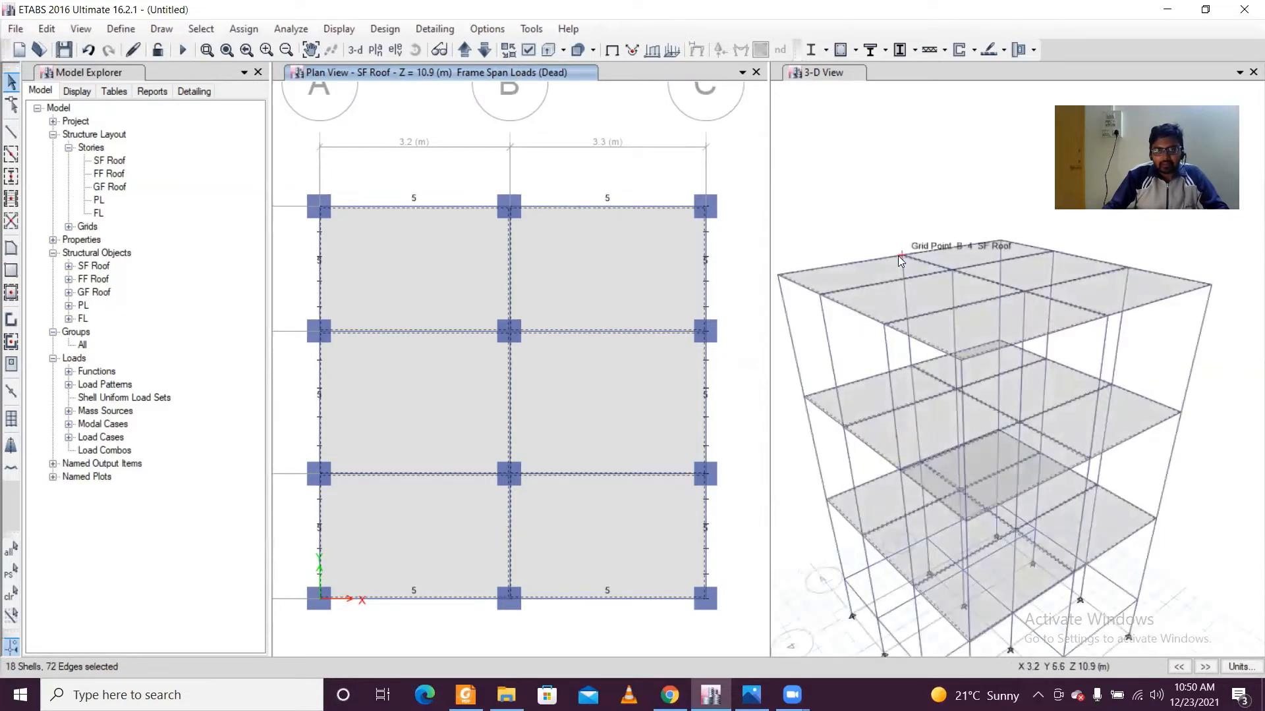
scroll(898, 257, "down", 4)
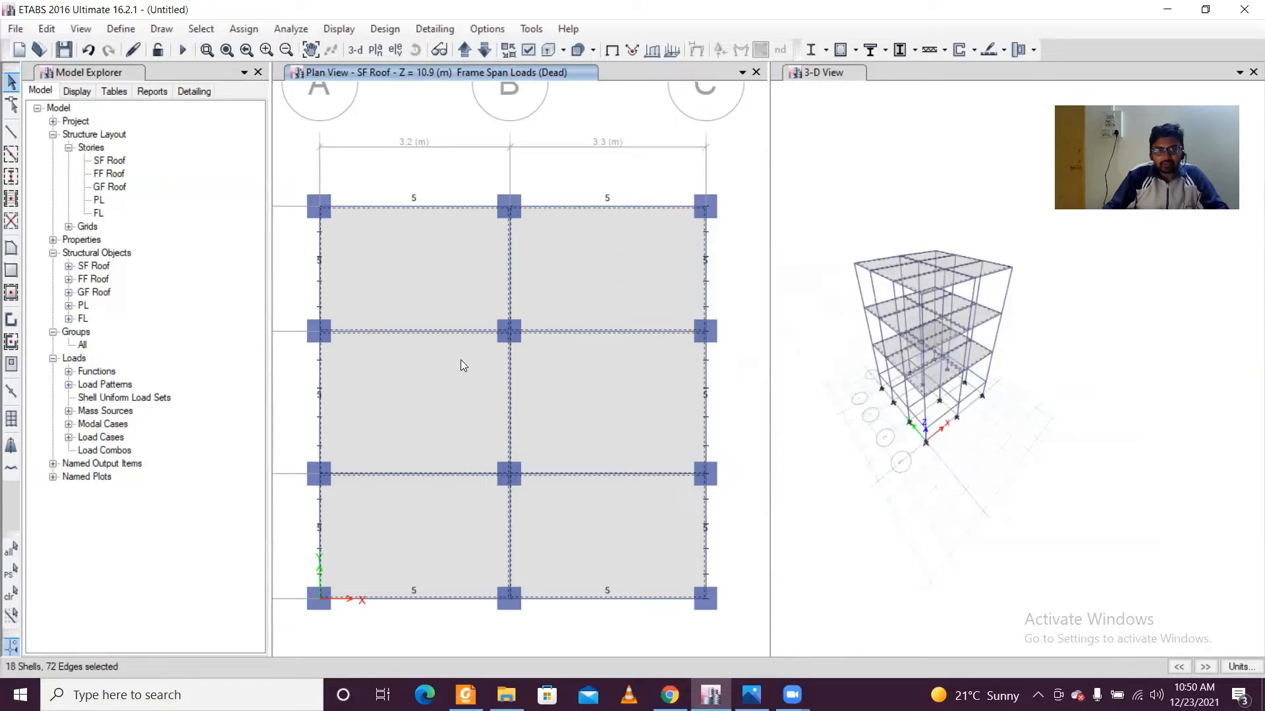
left_click(242, 32)
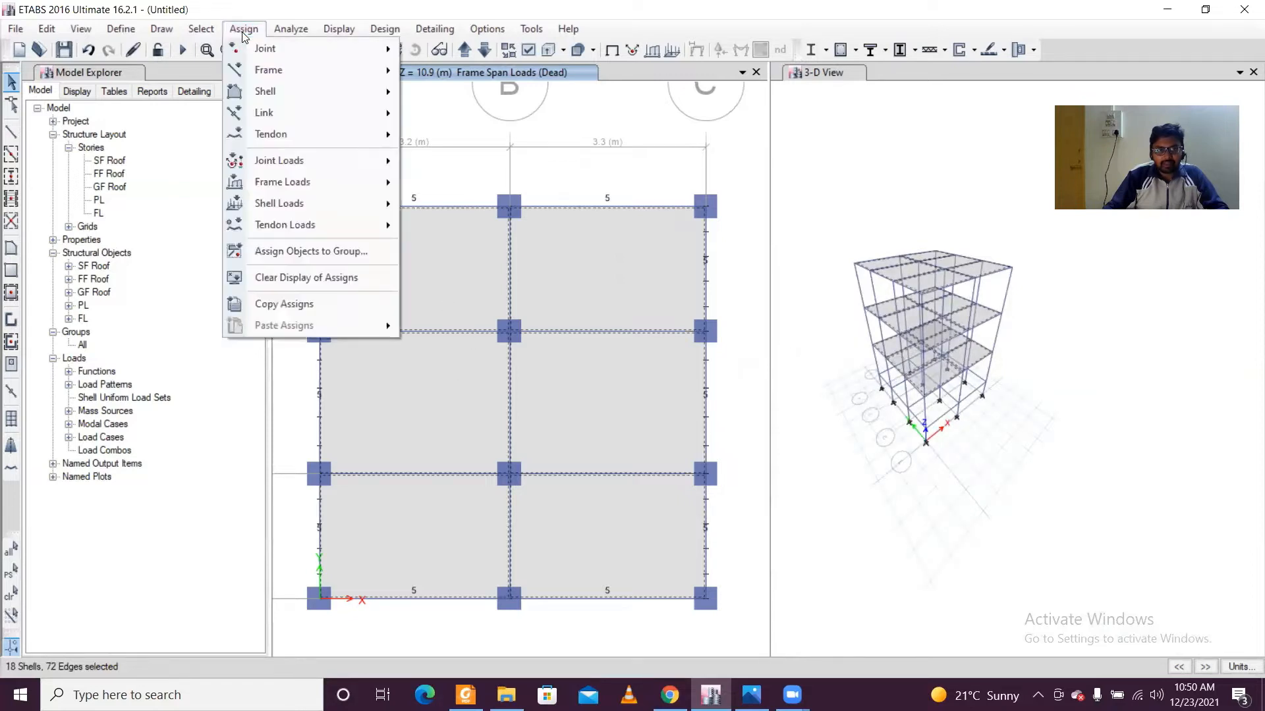
mouse_move(325, 208)
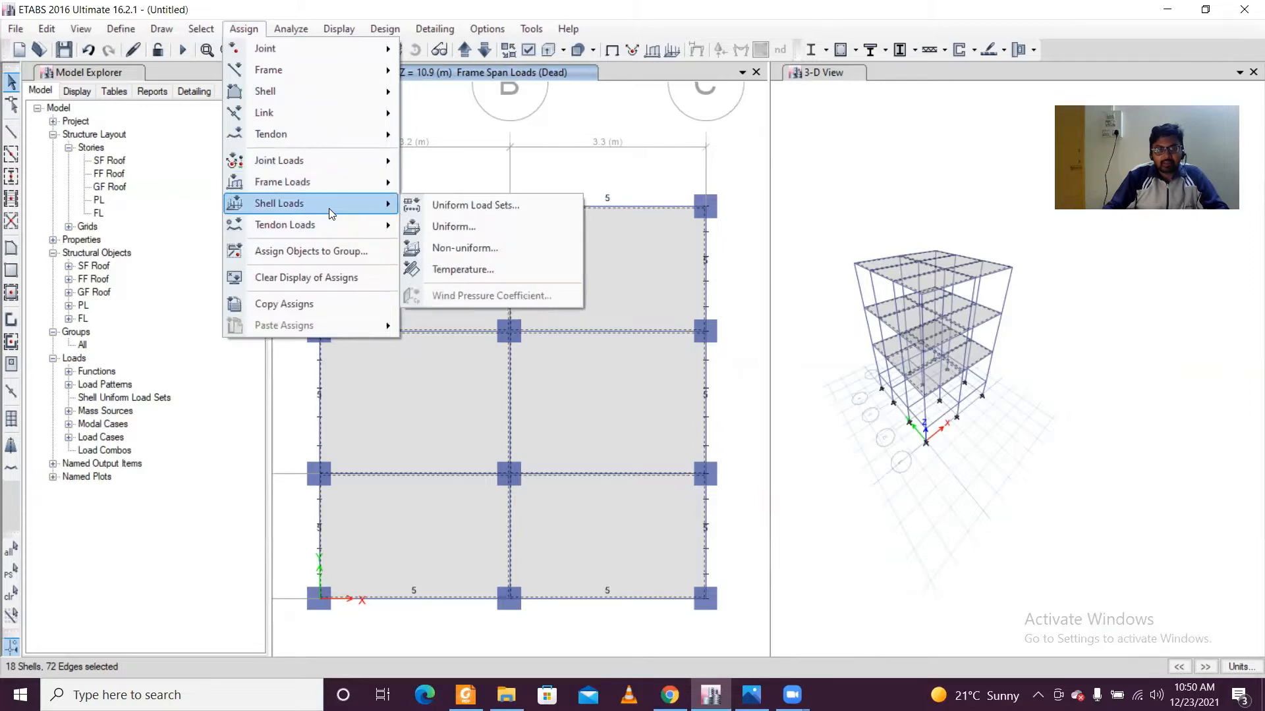
left_click(453, 226)
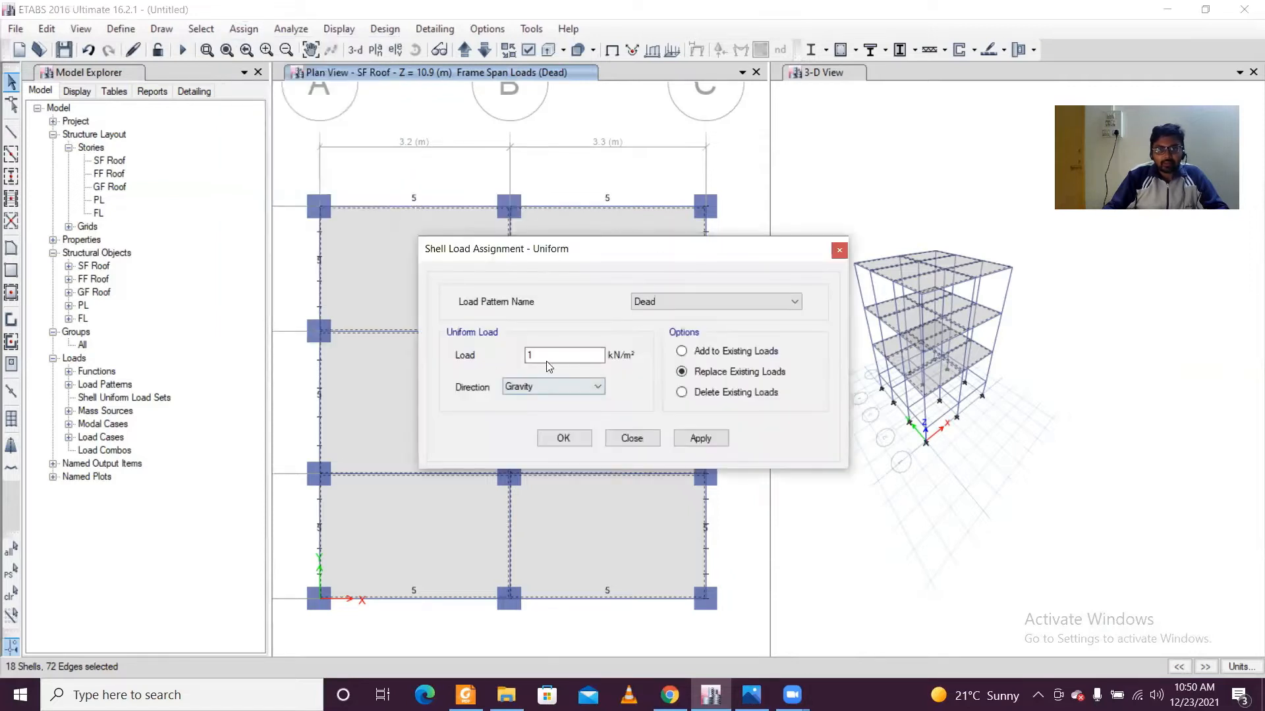
left_click_drag(565, 356, 389, 375)
left_click(570, 440)
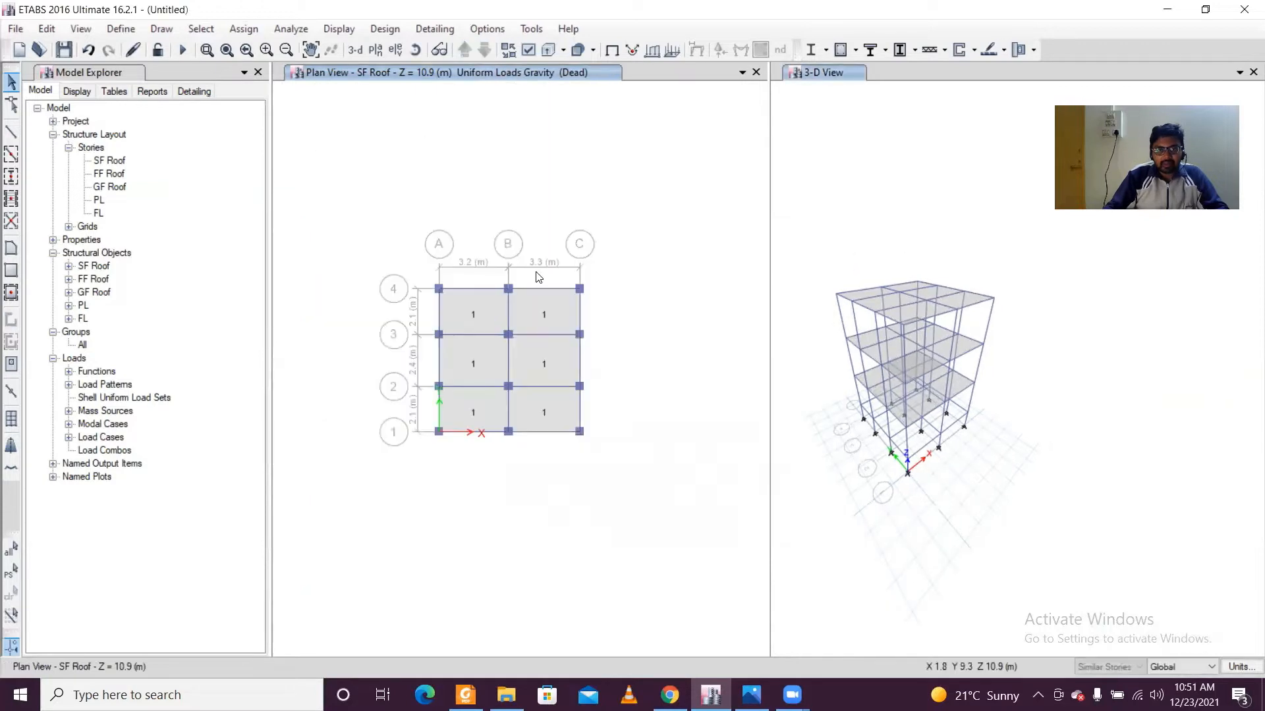
Check the uniform dead loads on the slabs of each story plan, from SF Roof down to FL, ending on the FF Roof plan.
scroll(537, 276, "up", 3)
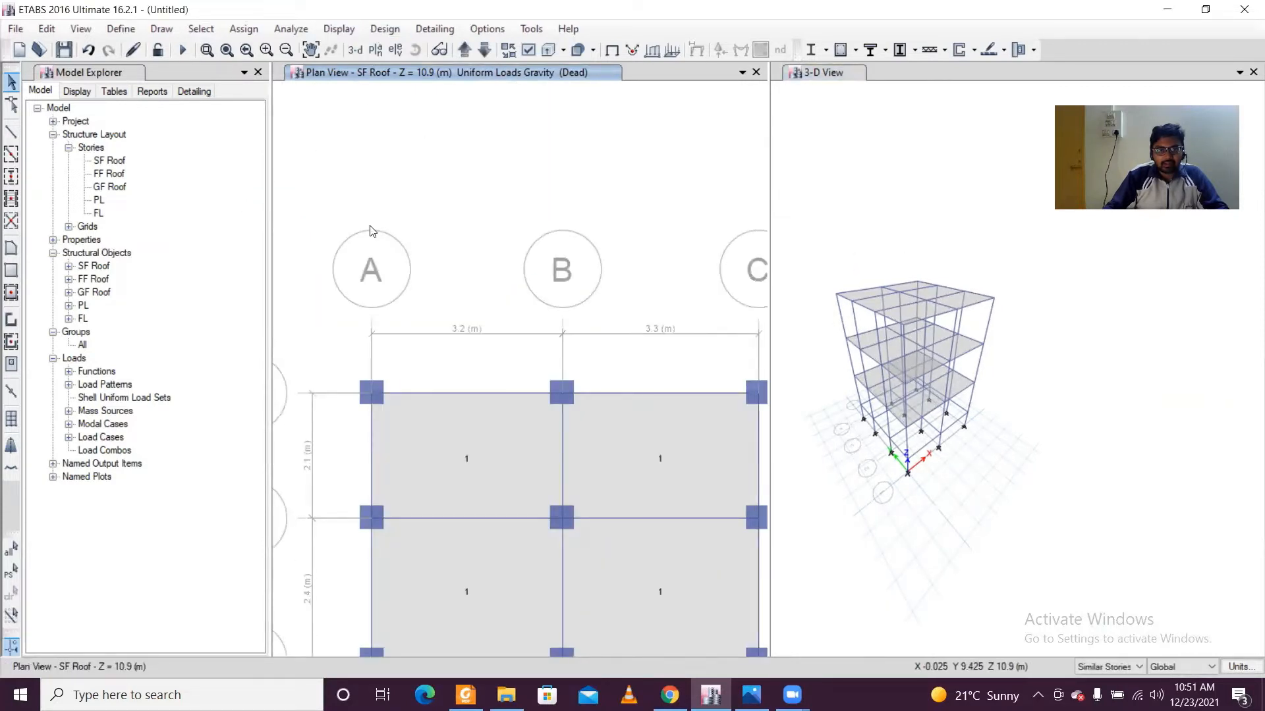
scroll(378, 286, "down", 3)
scroll(408, 329, "up", 3)
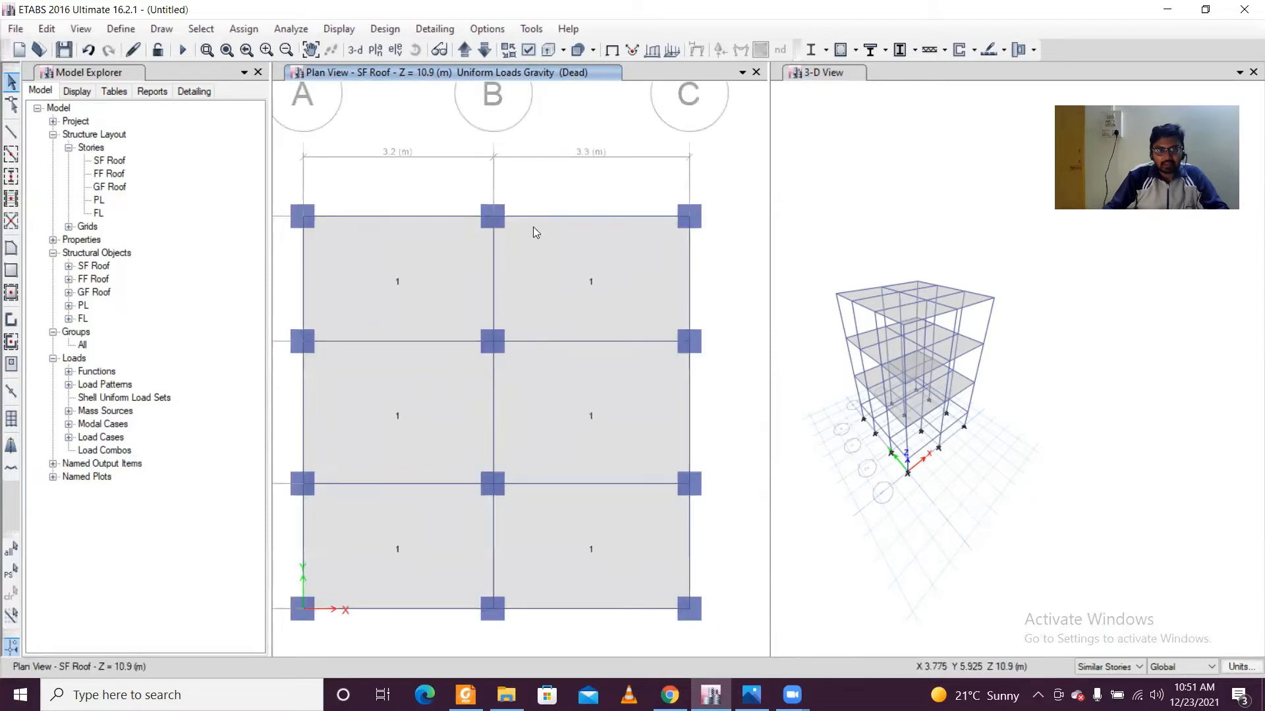
left_click(472, 53)
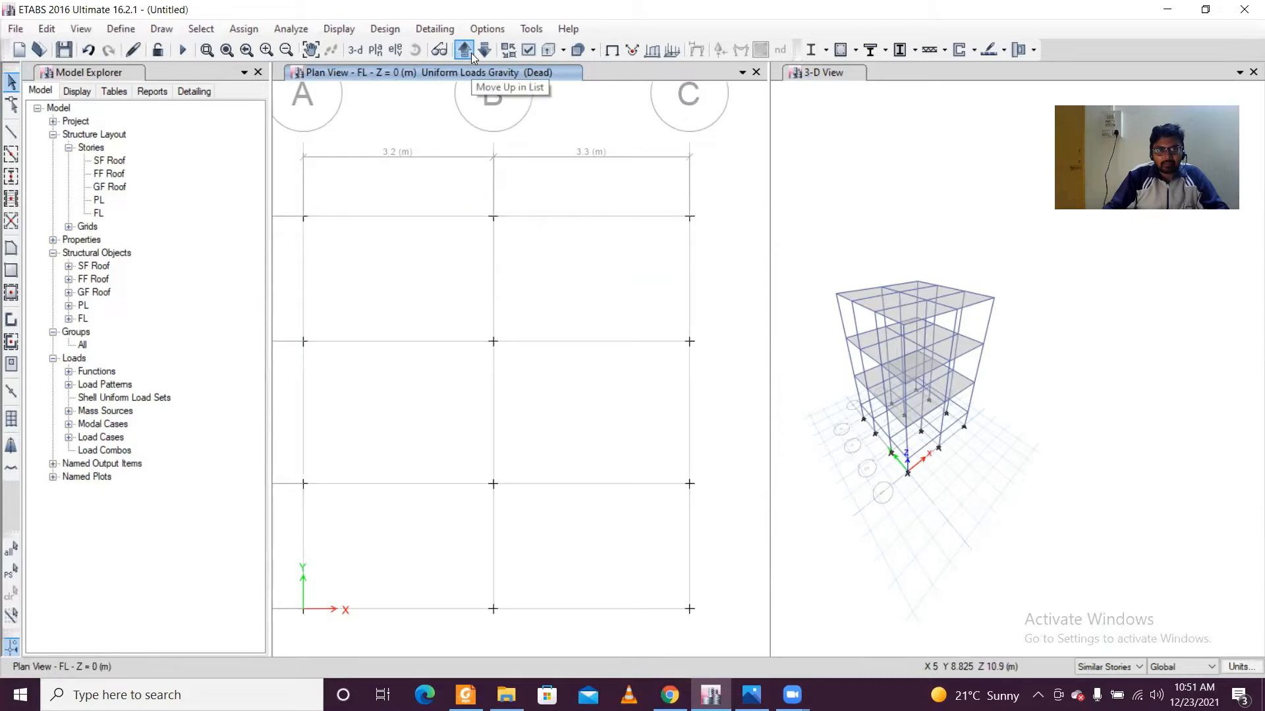
left_click(468, 51)
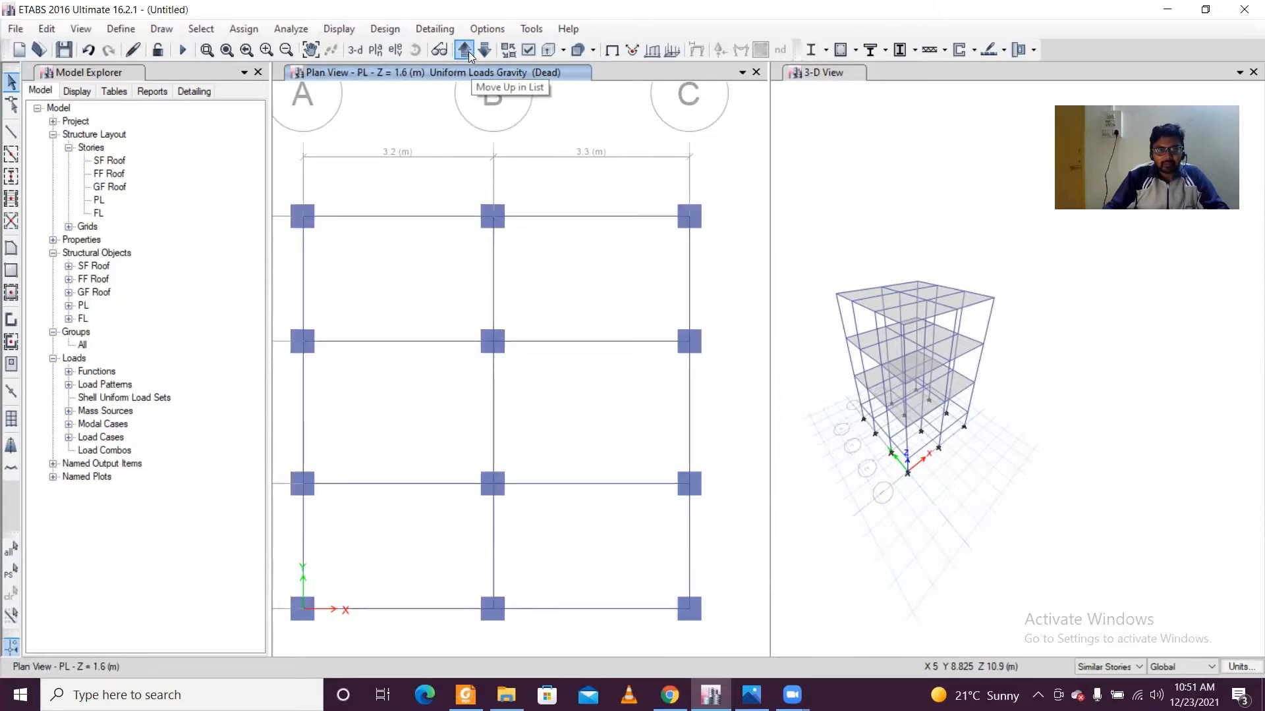
left_click(468, 51)
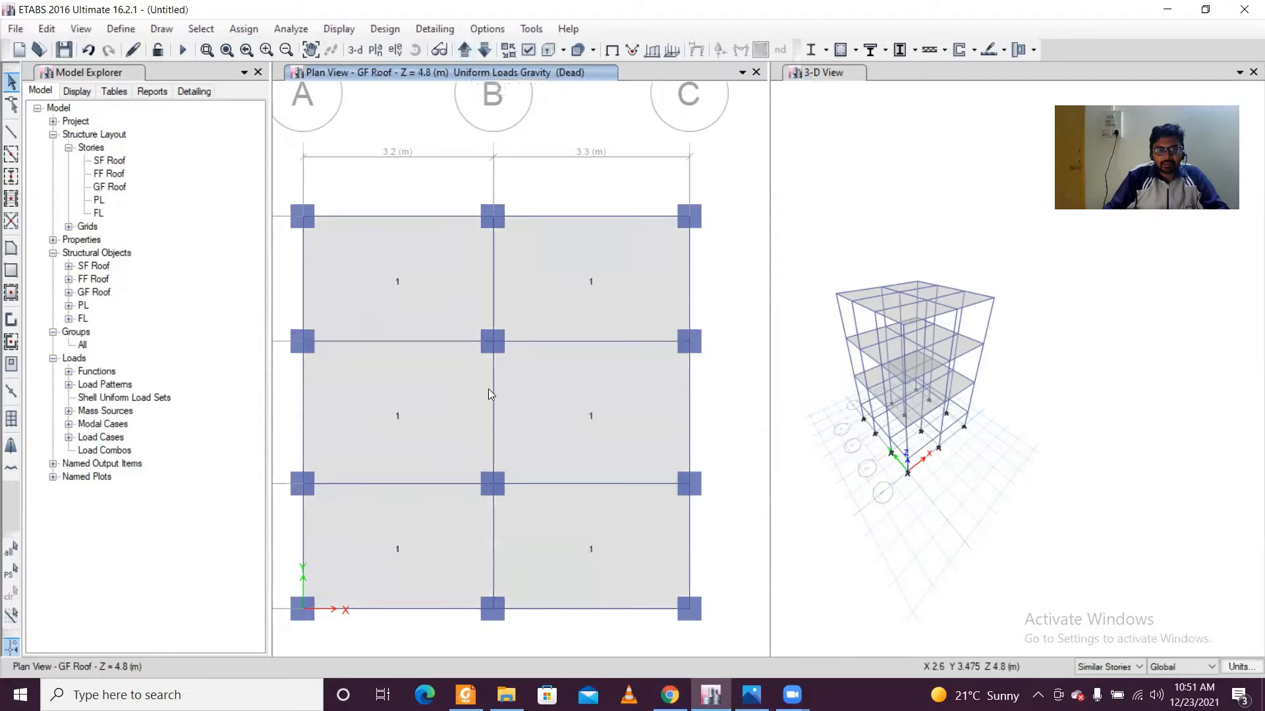
left_click(469, 52)
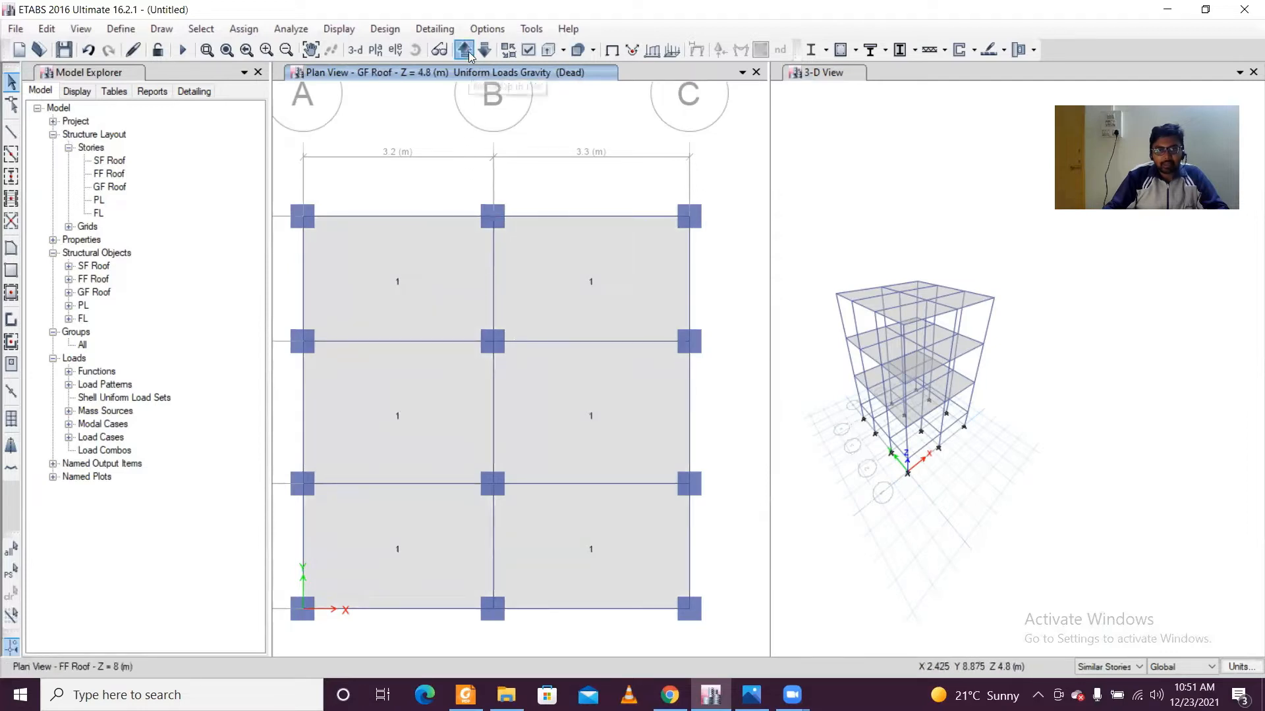
left_click(468, 52)
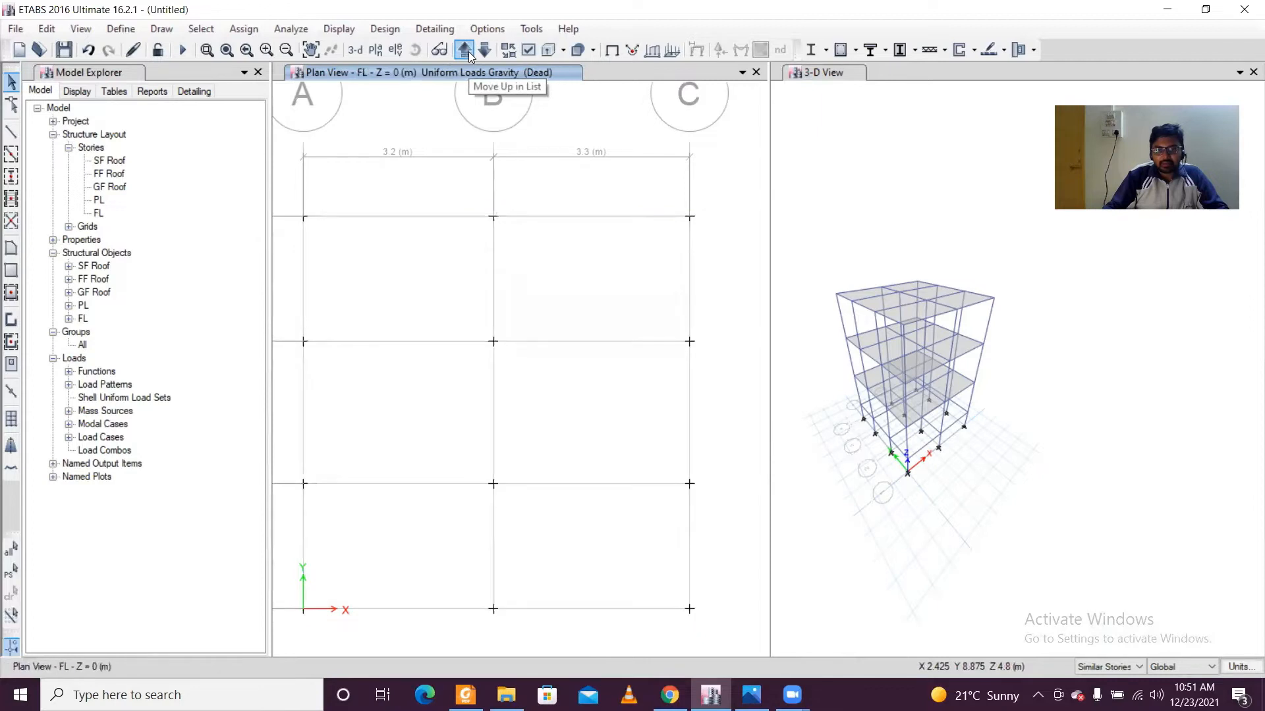
left_click(488, 56)
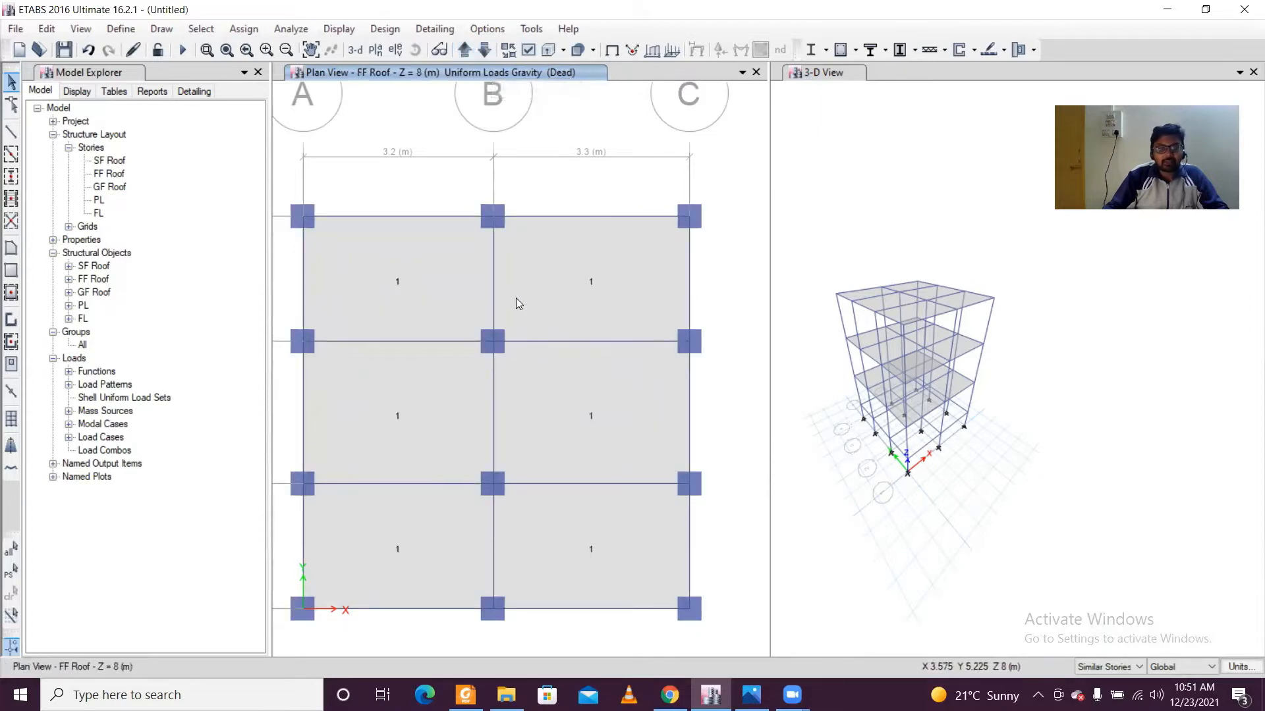
scroll(516, 300, "down", 5)
scroll(516, 300, "up", 5)
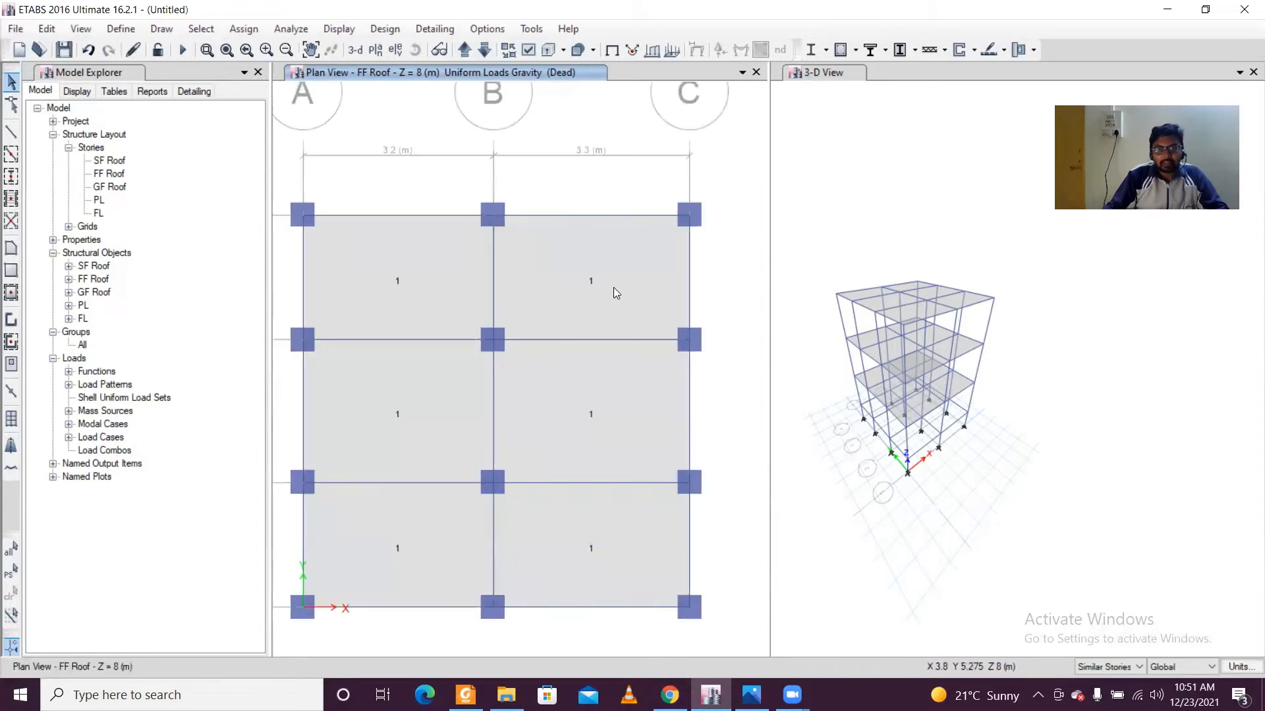
scroll(826, 342, "up", 5)
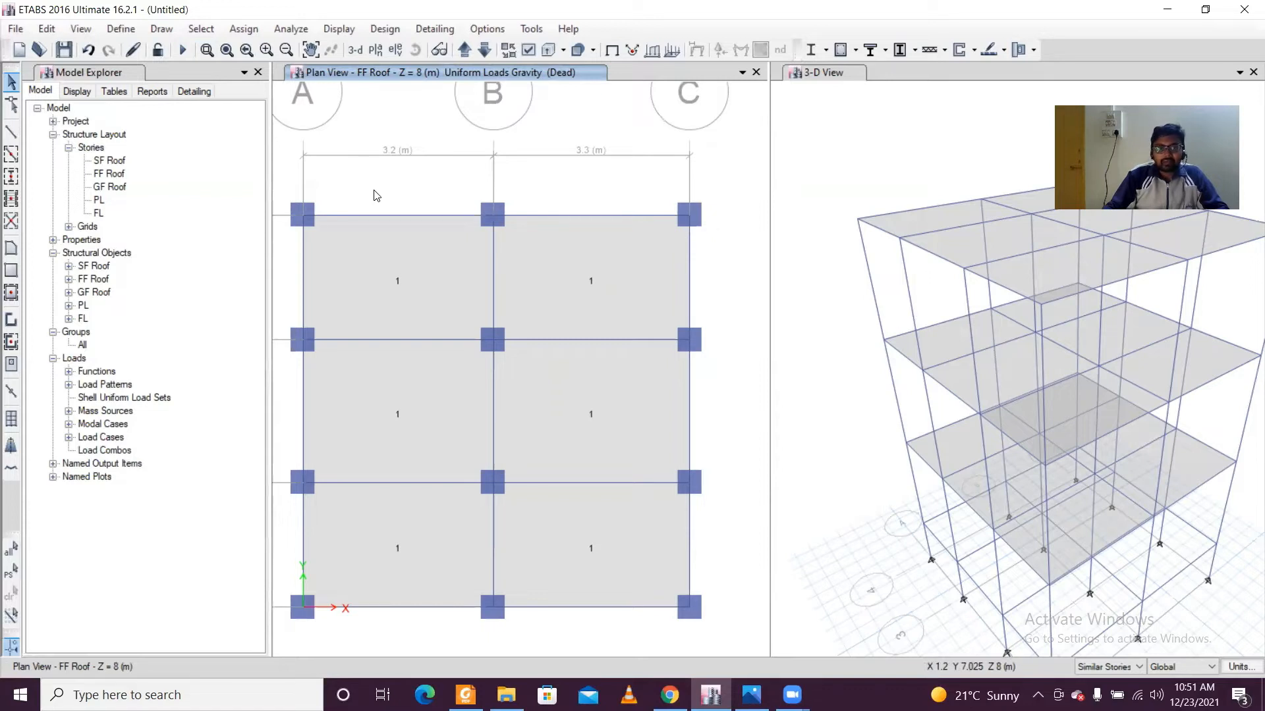
Clear any existing selection and select all the floor slabs in the model by the Floors object type.
left_click(201, 29)
mouse_move(286, 46)
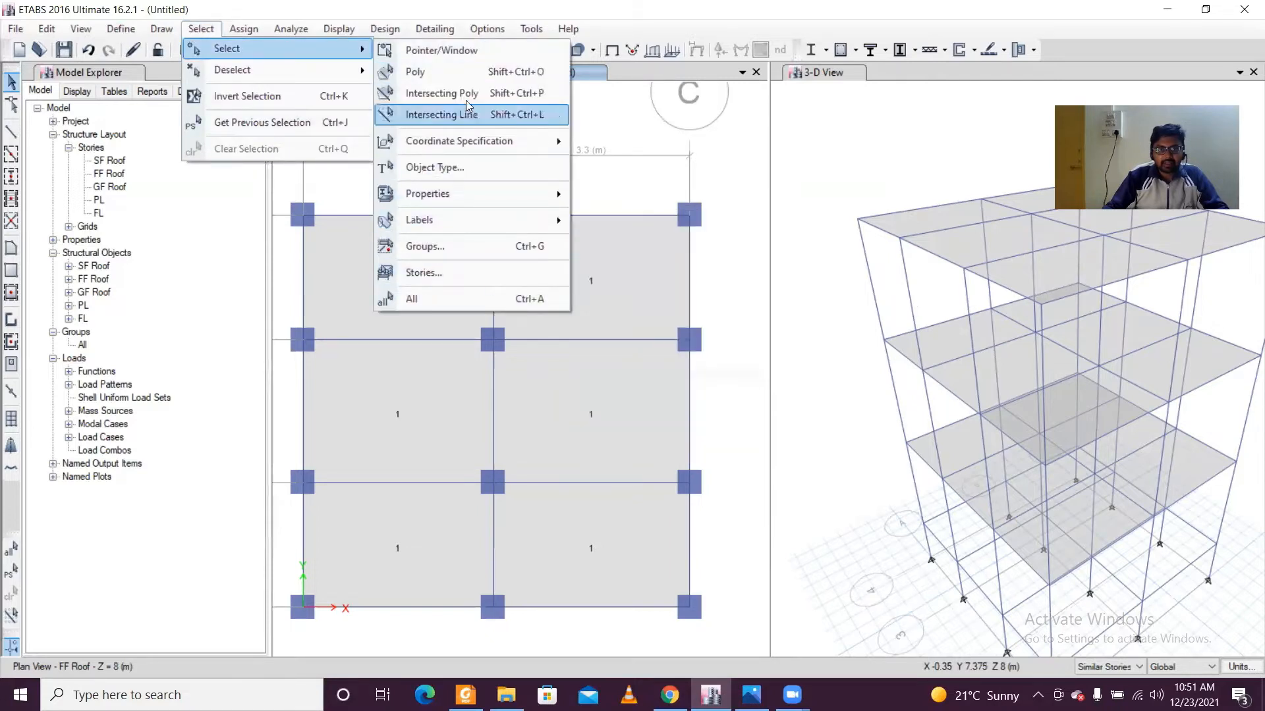
mouse_move(325, 66)
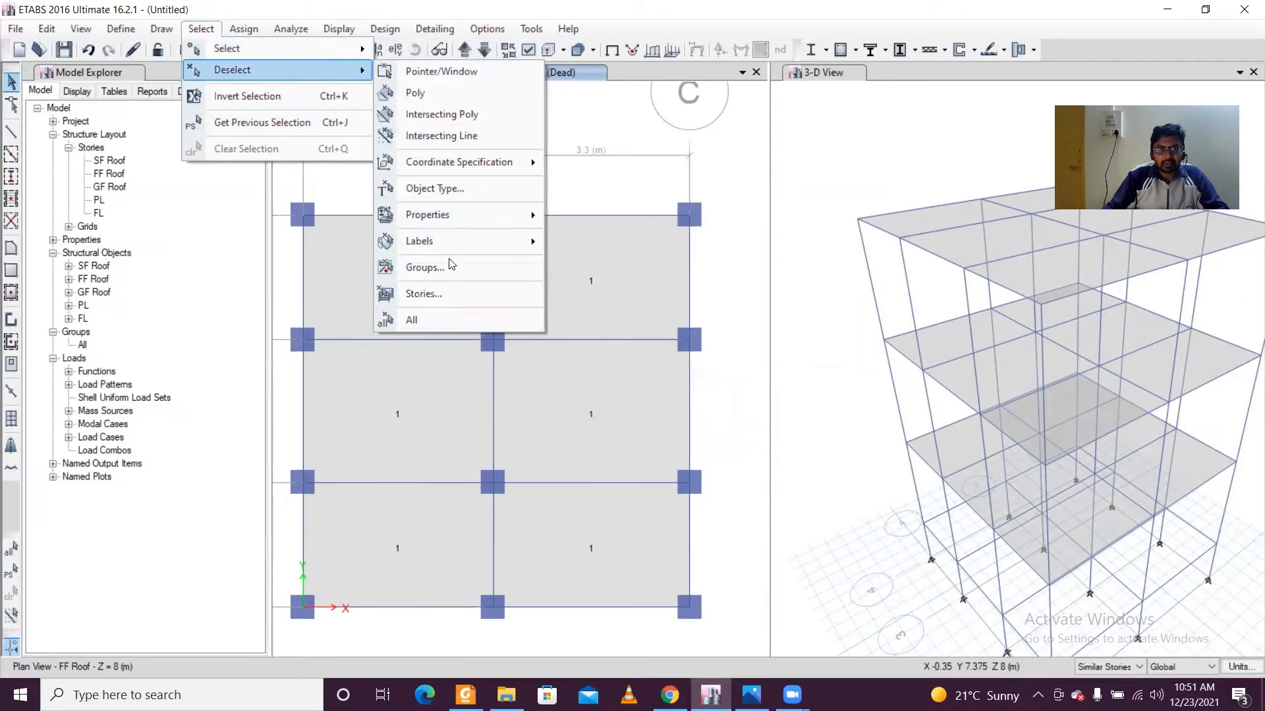
left_click(453, 315)
left_click(202, 29)
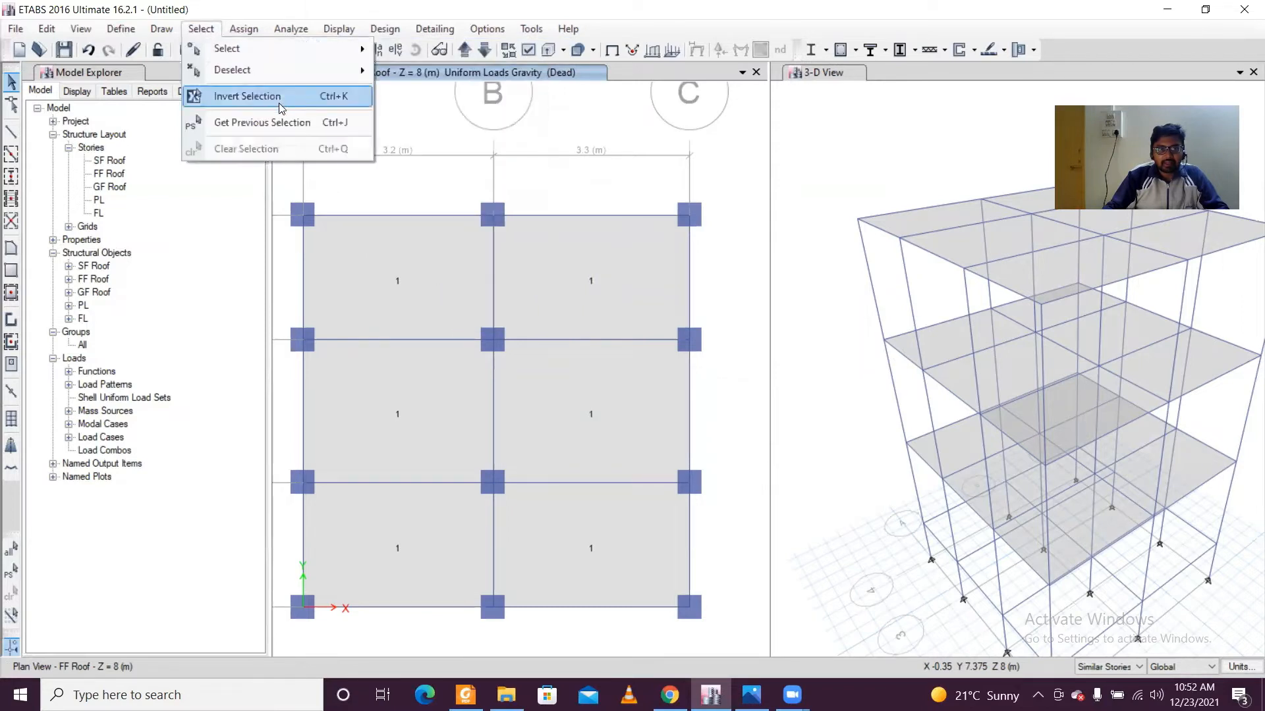
mouse_move(295, 48)
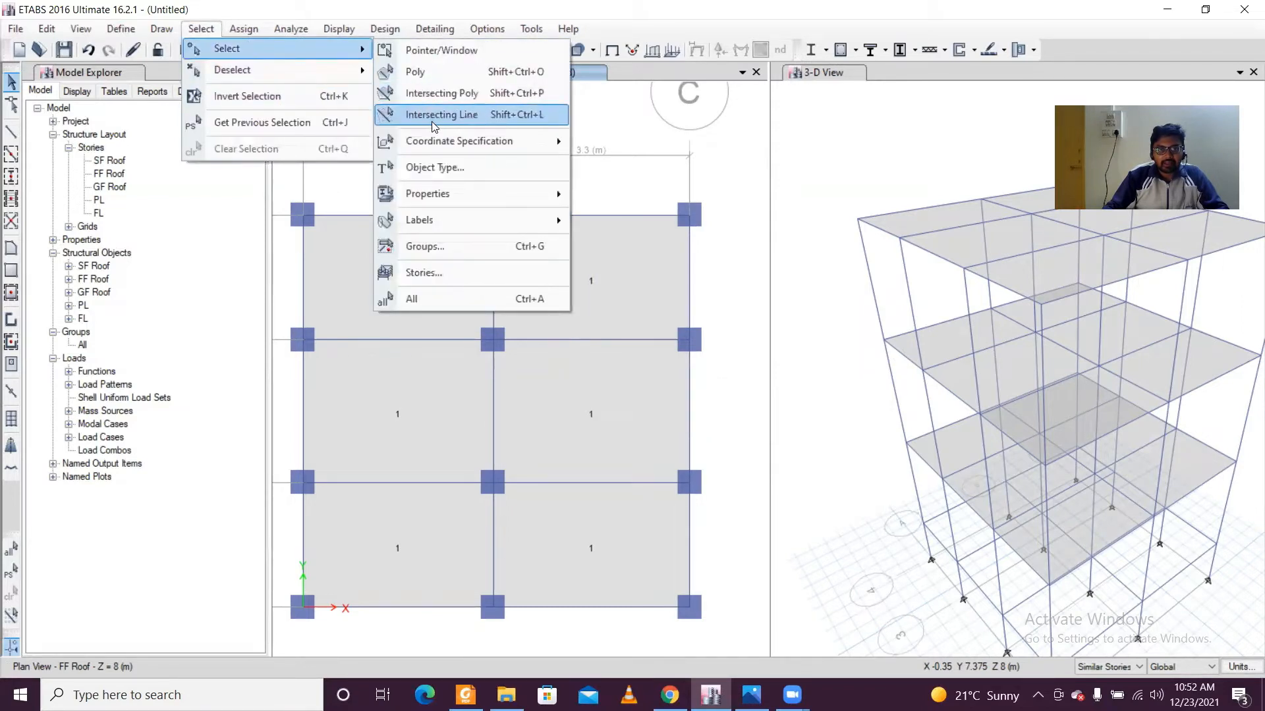
left_click(438, 166)
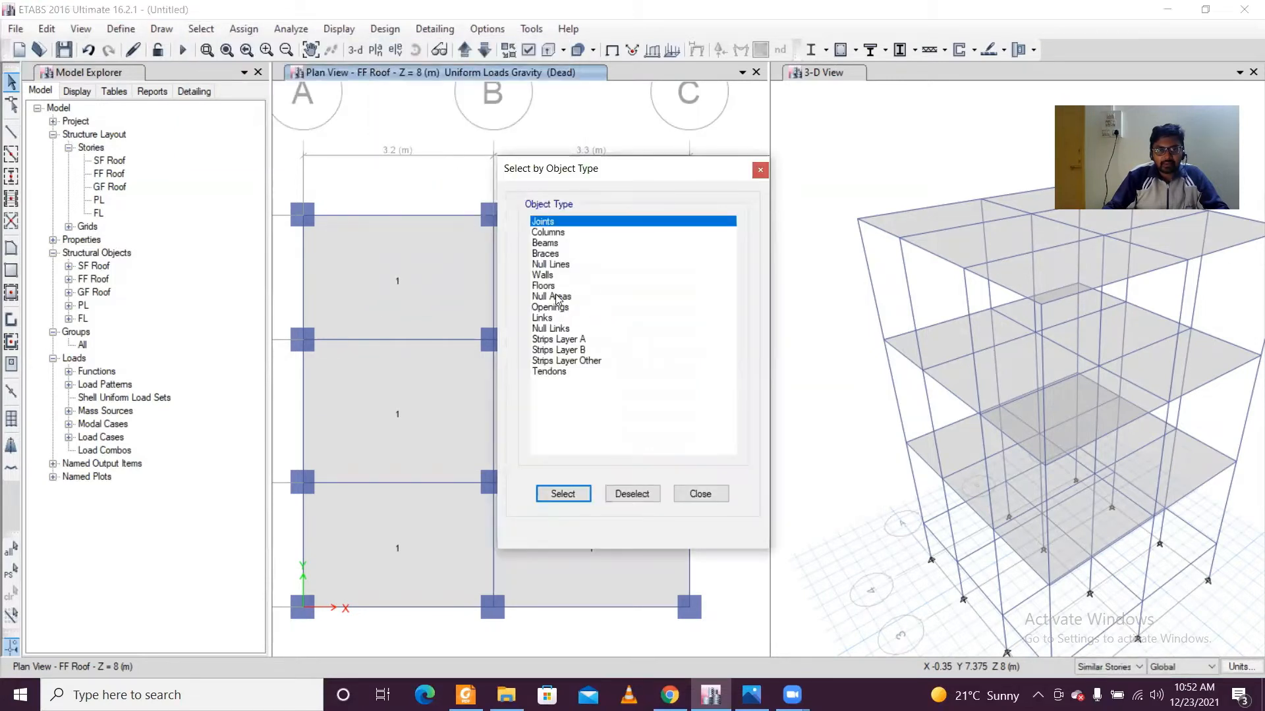
left_click(552, 286)
left_click(563, 493)
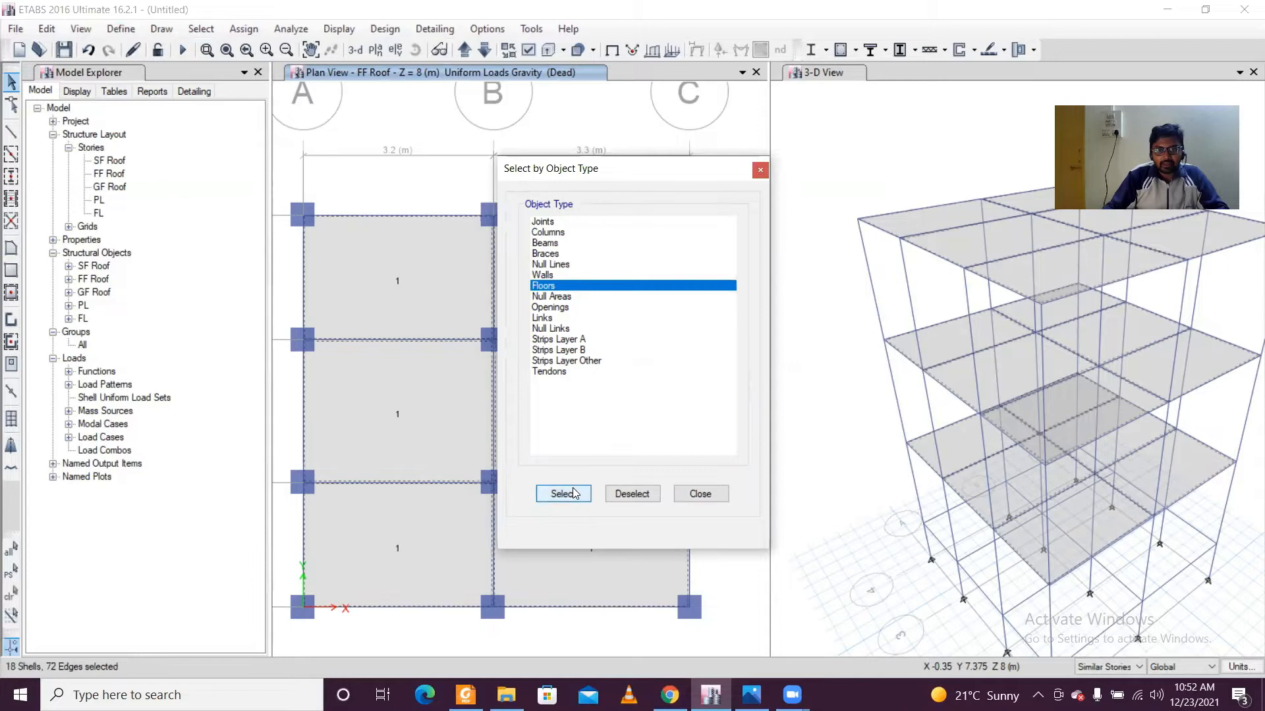
left_click(696, 495)
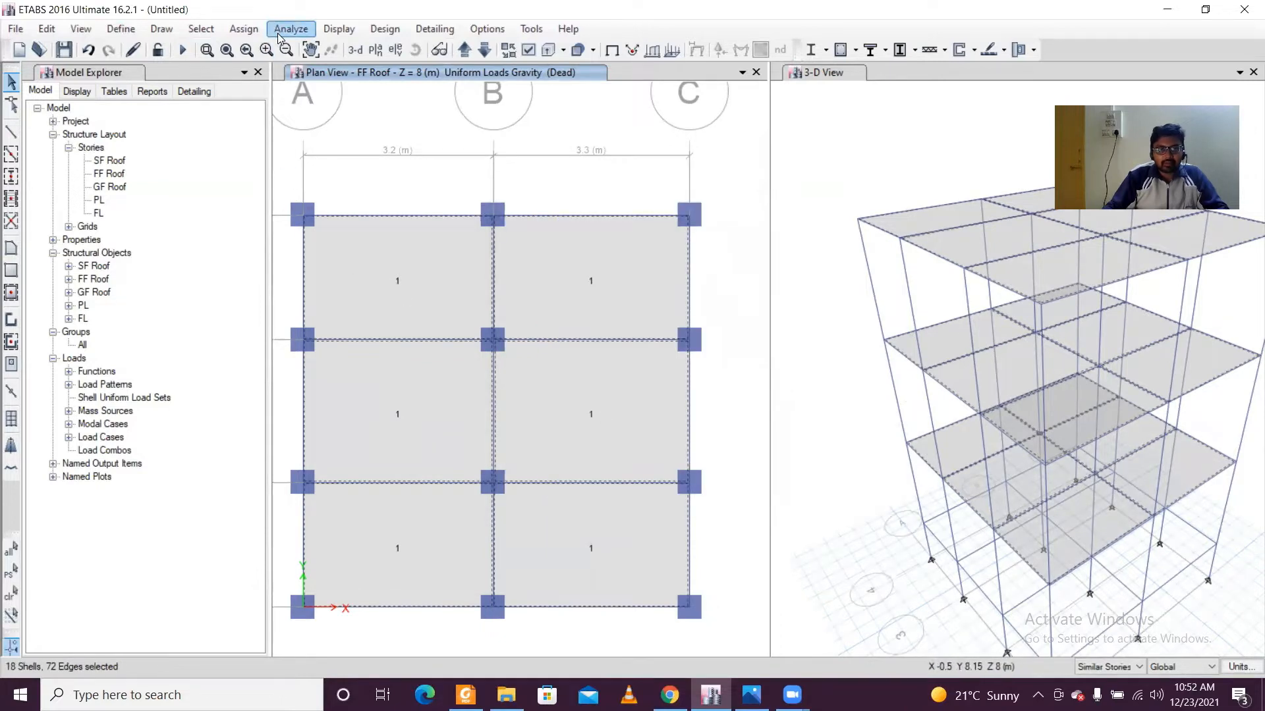
Assign a uniform shell load of 2 kN/m² to the selected floor slabs, using the Live pattern in the gravity direction and replacing existing loads.
left_click(243, 29)
mouse_move(354, 150)
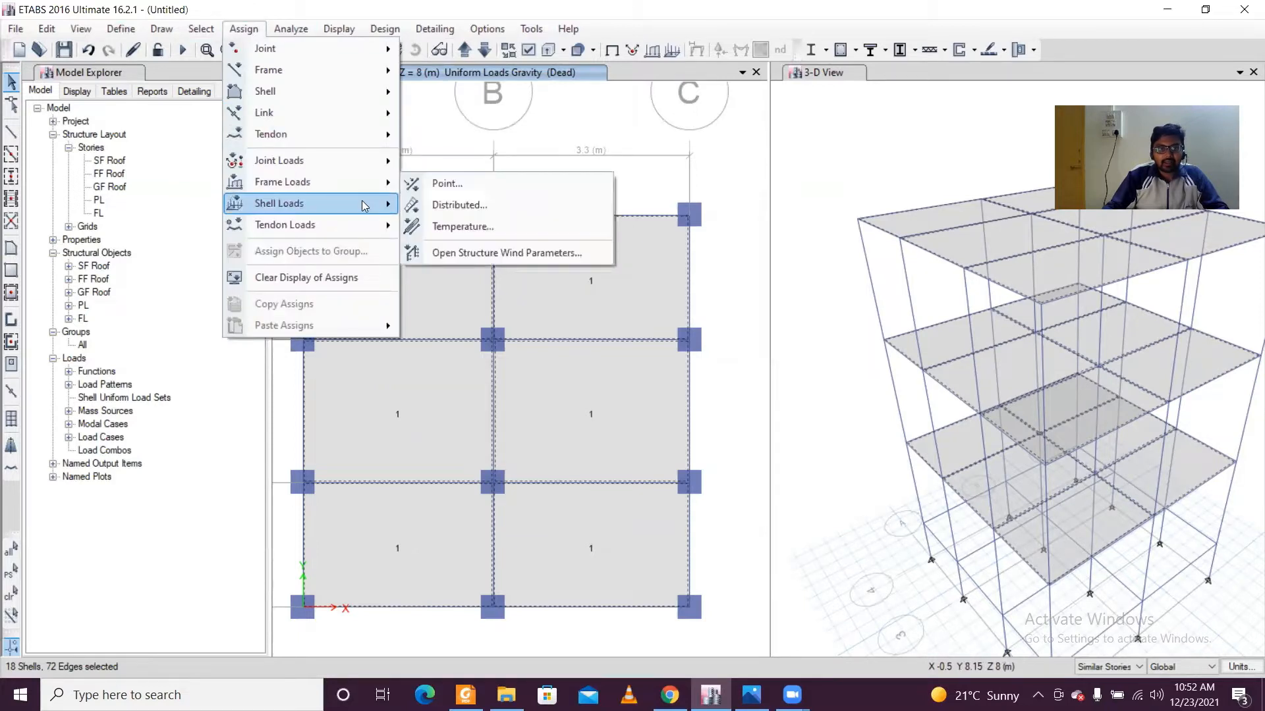
mouse_move(367, 203)
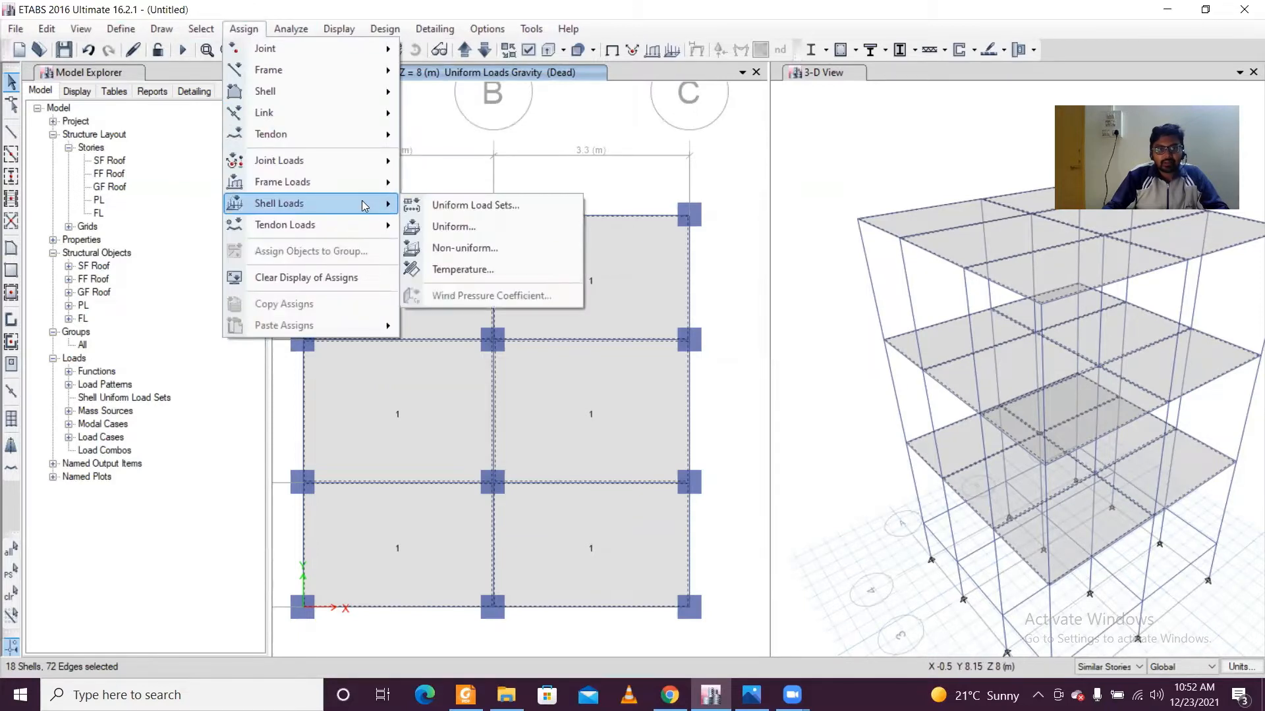
left_click(463, 230)
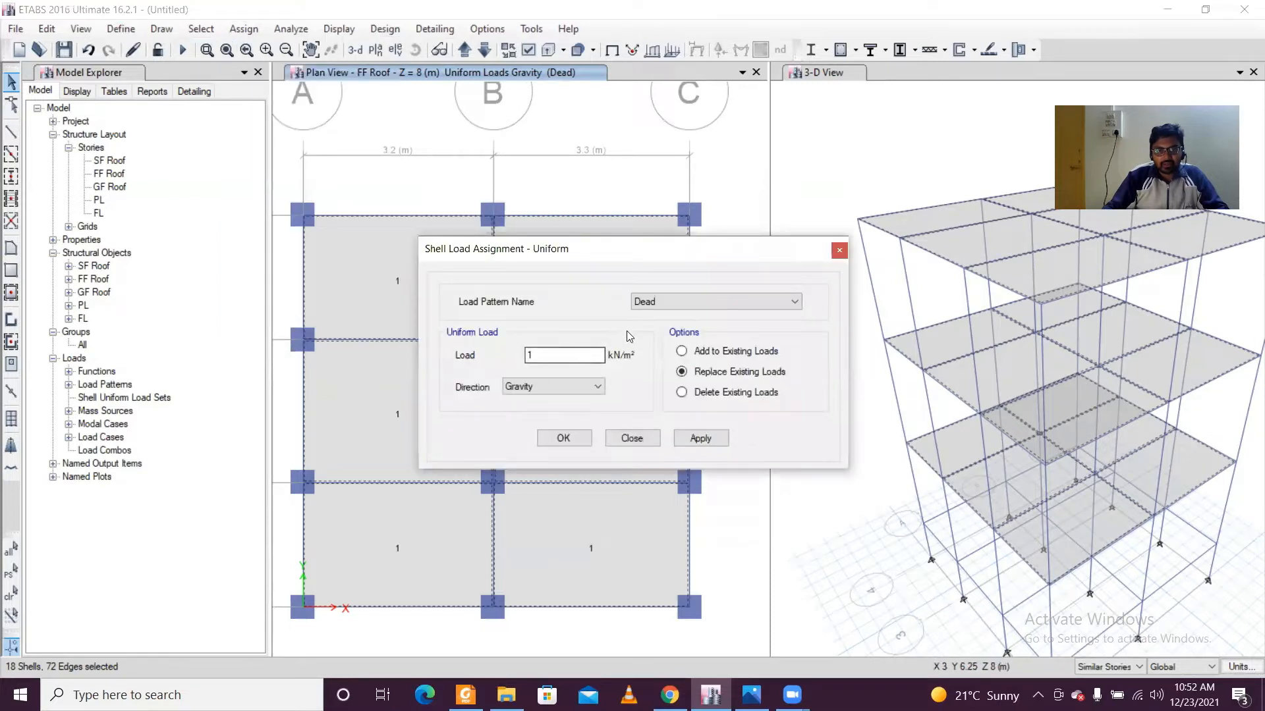
left_click(676, 303)
left_click(663, 327)
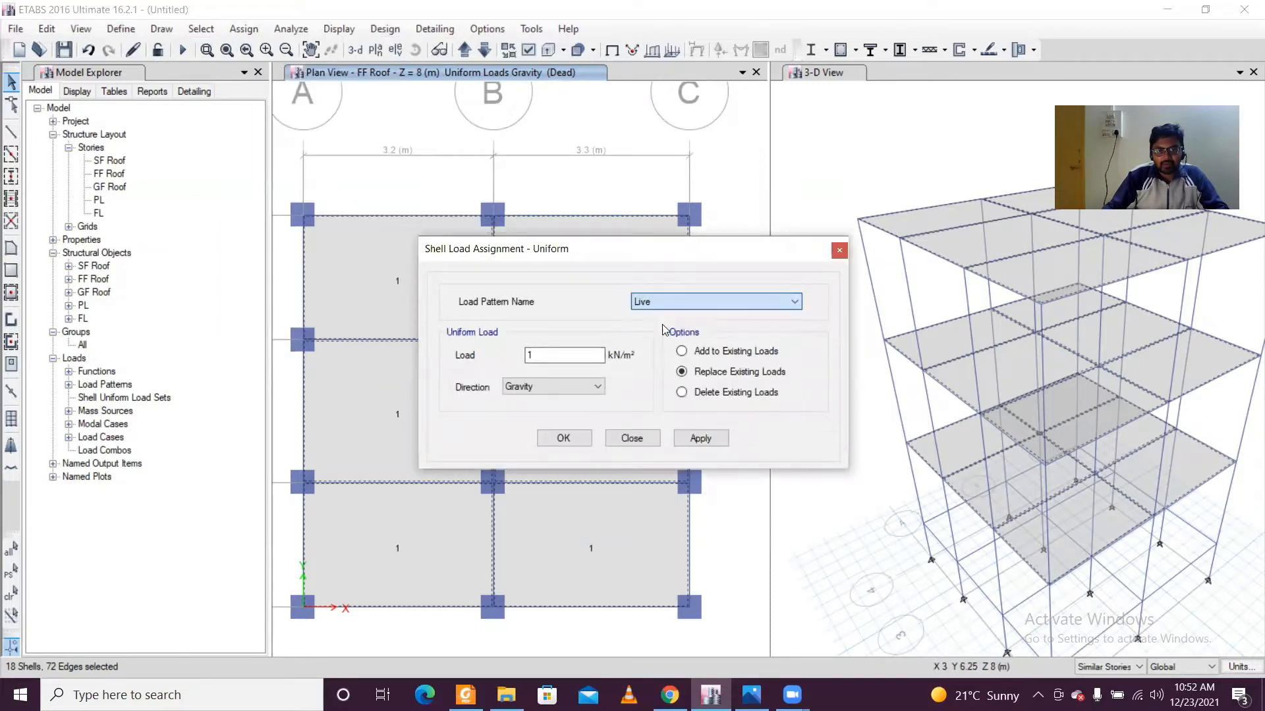
double_click(561, 356)
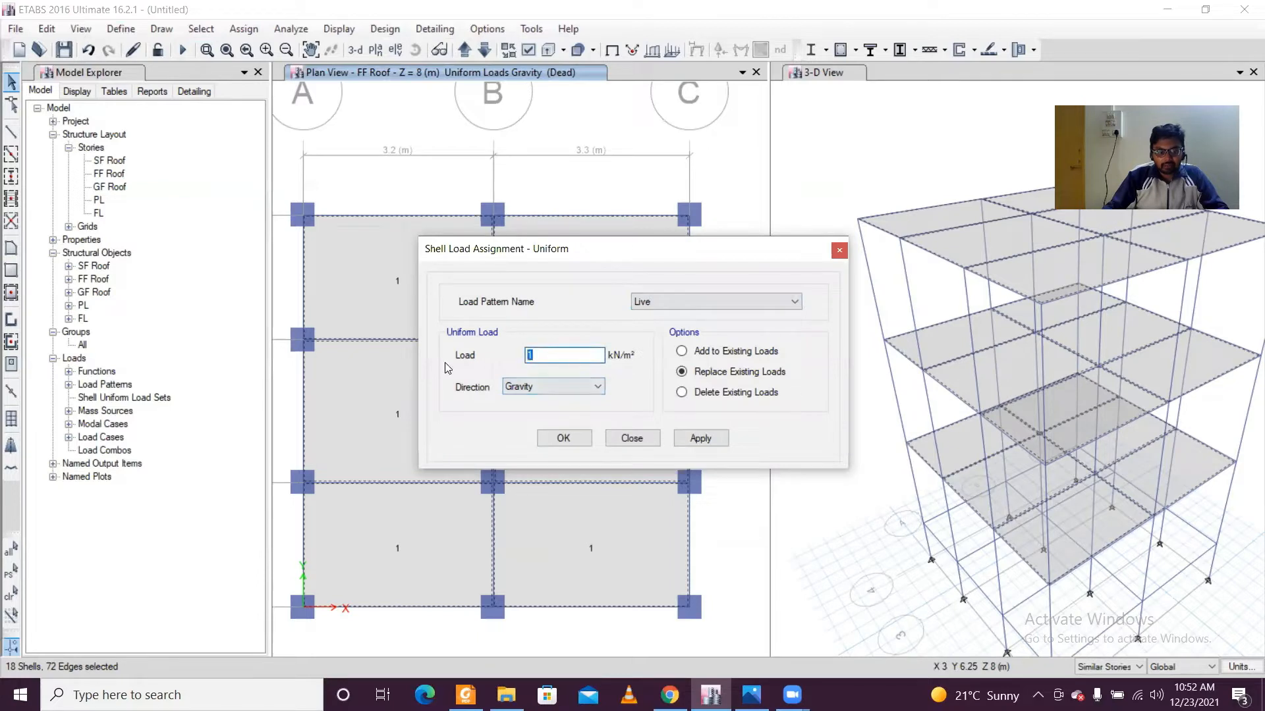
type("2")
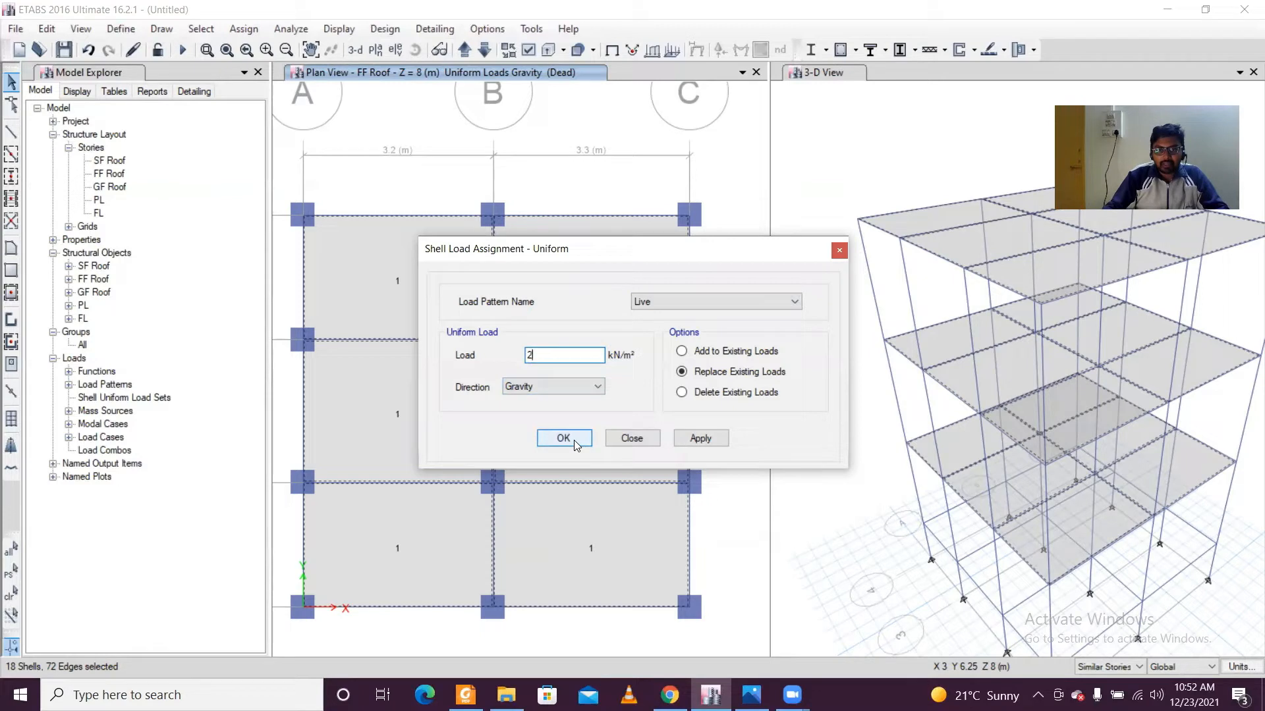
left_click(699, 438)
left_click(565, 440)
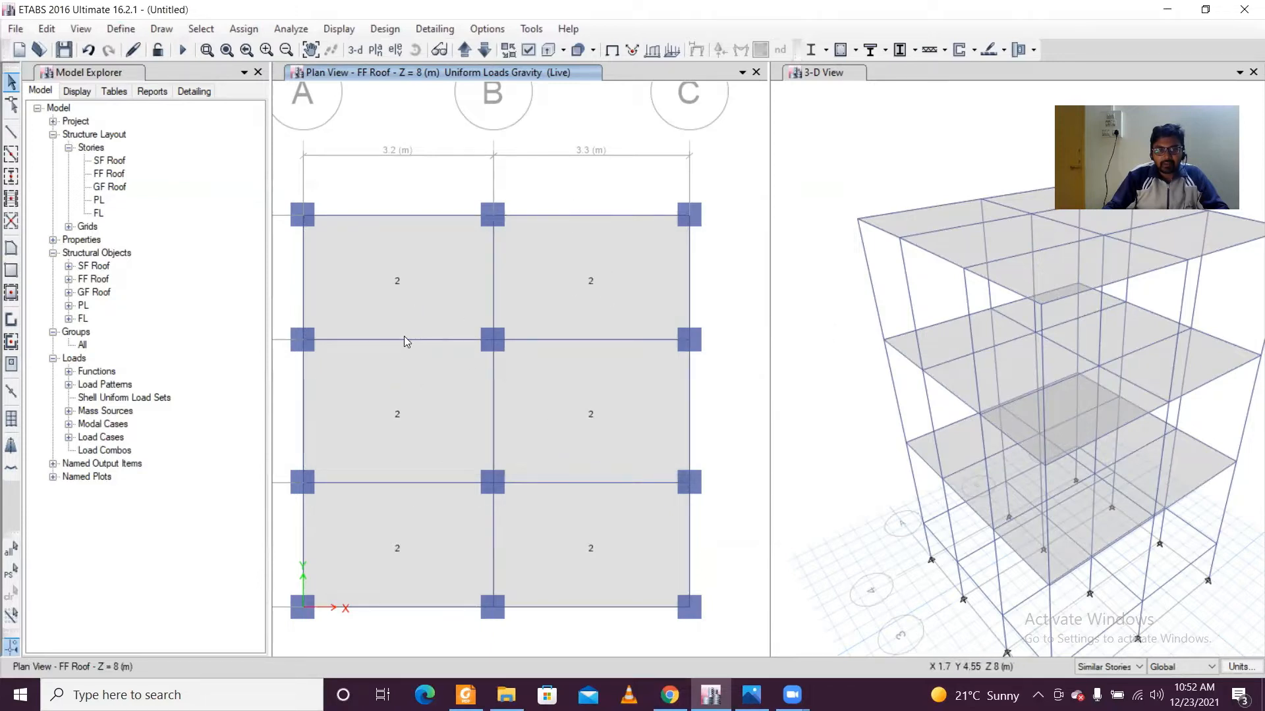
Check the uniform live loads on the slabs of the SF Roof, FF Roof and GF Roof plans.
middle_click_drag(410, 343, 415, 335)
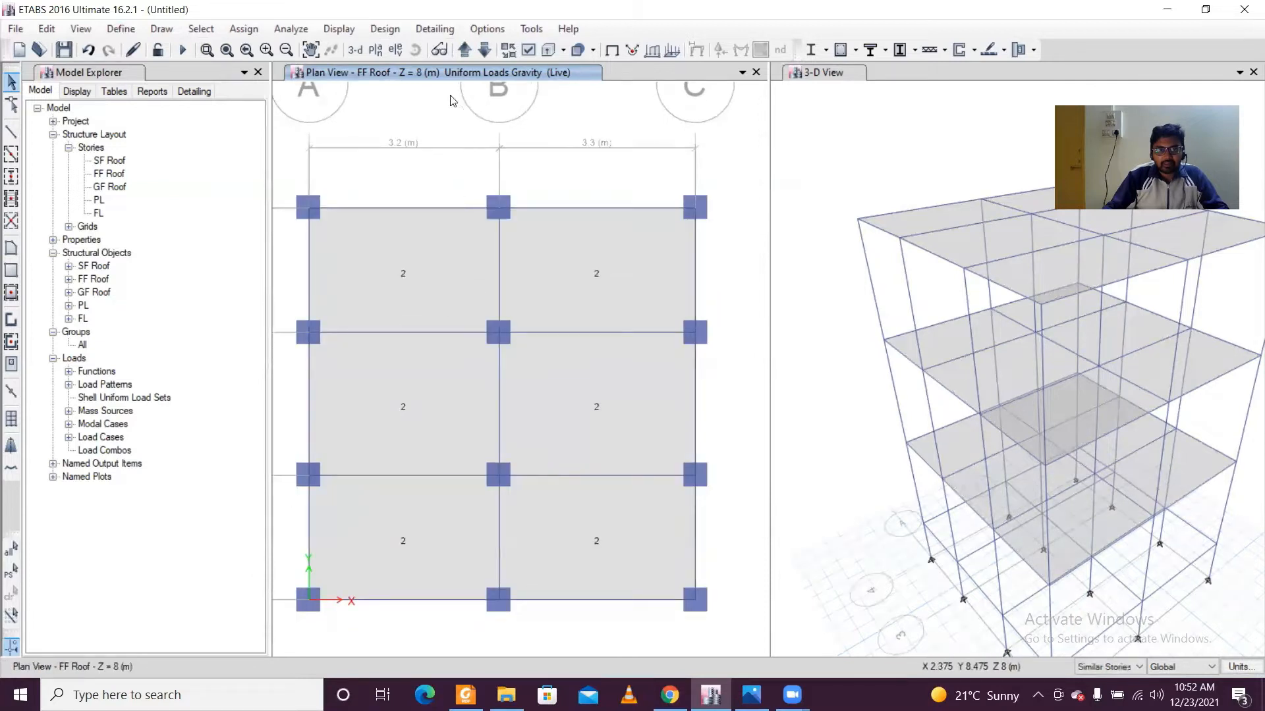
left_click(471, 51)
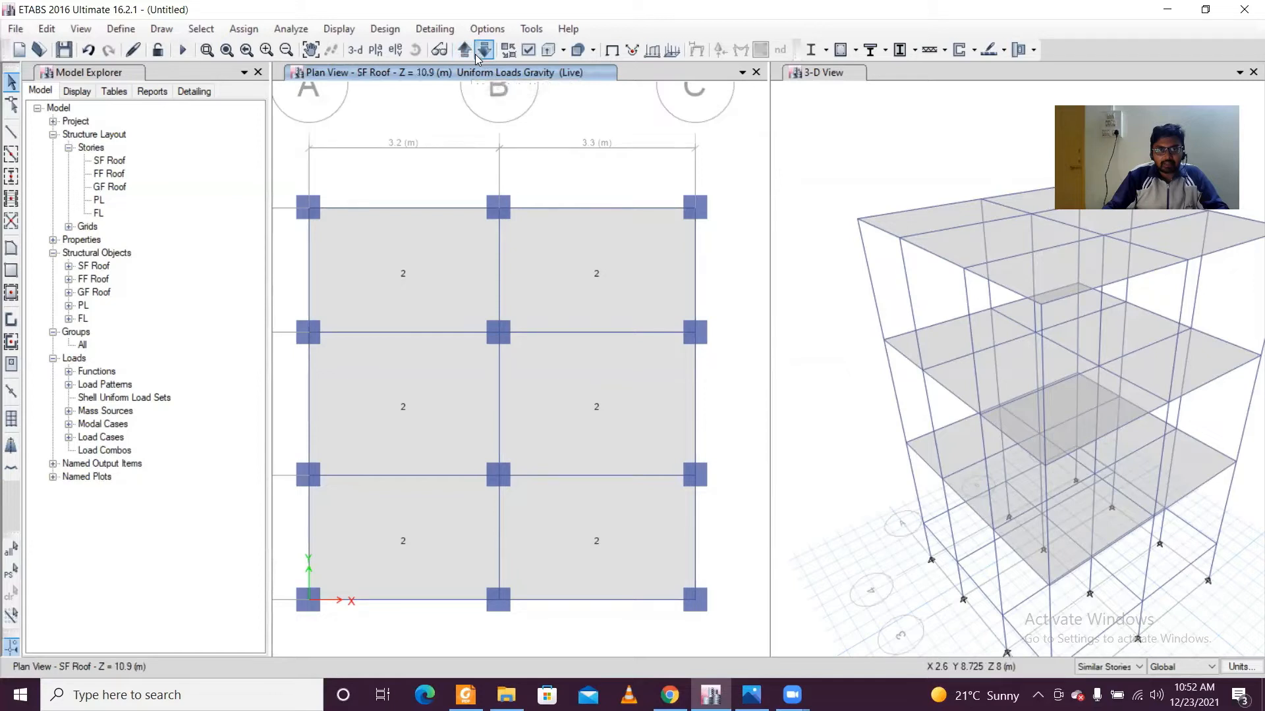
left_click(484, 51)
left_click(484, 52)
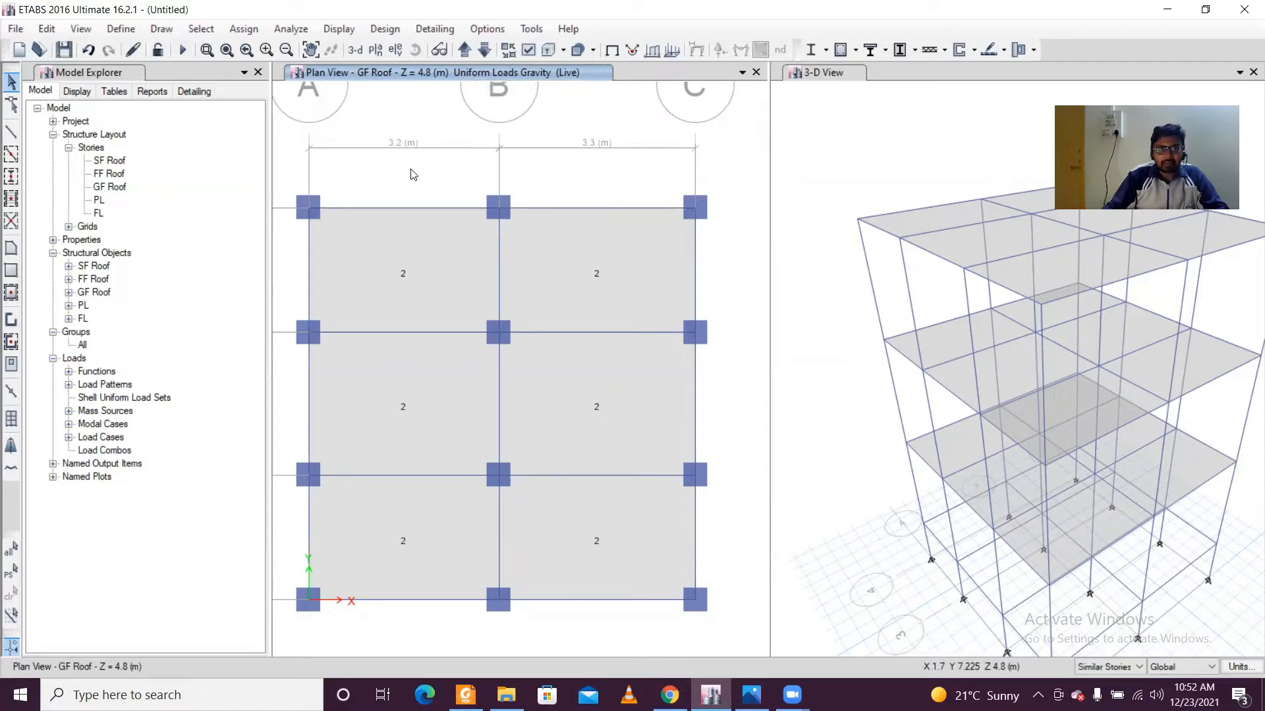
Display the uniform dead loads in the gravity direction on the slabs of the GF Roof plan.
left_click(354, 29)
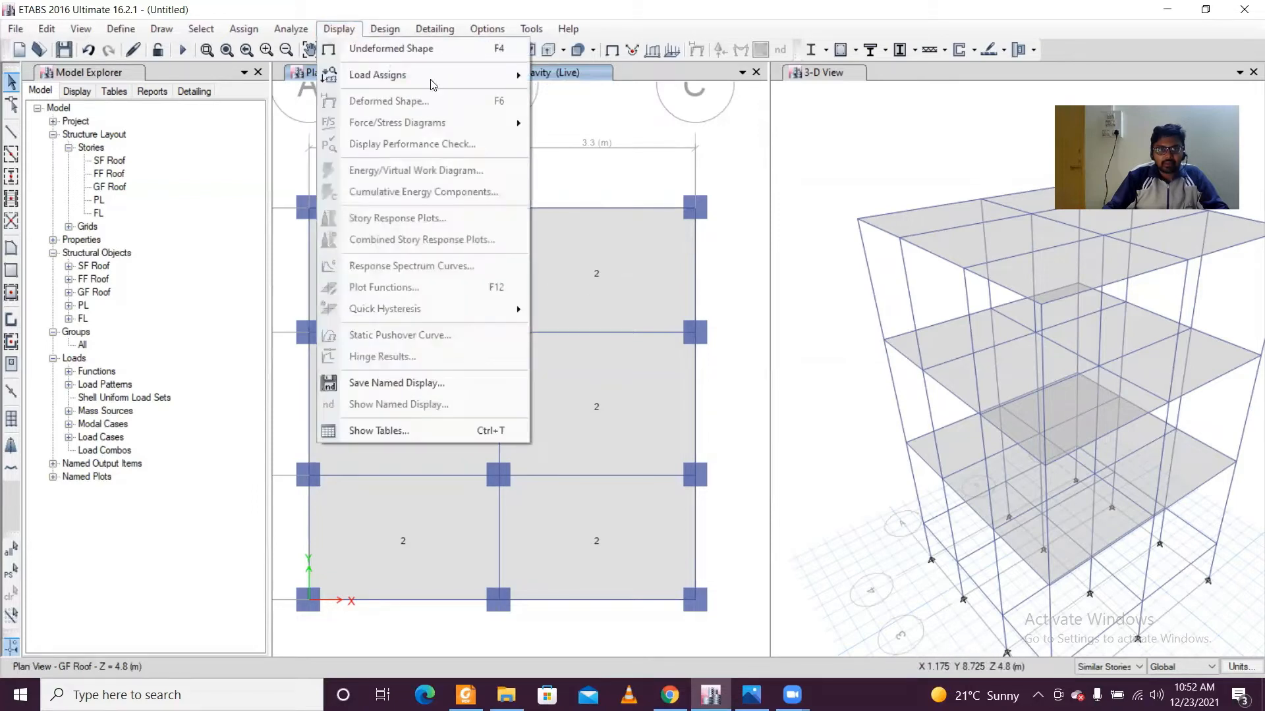
mouse_move(439, 74)
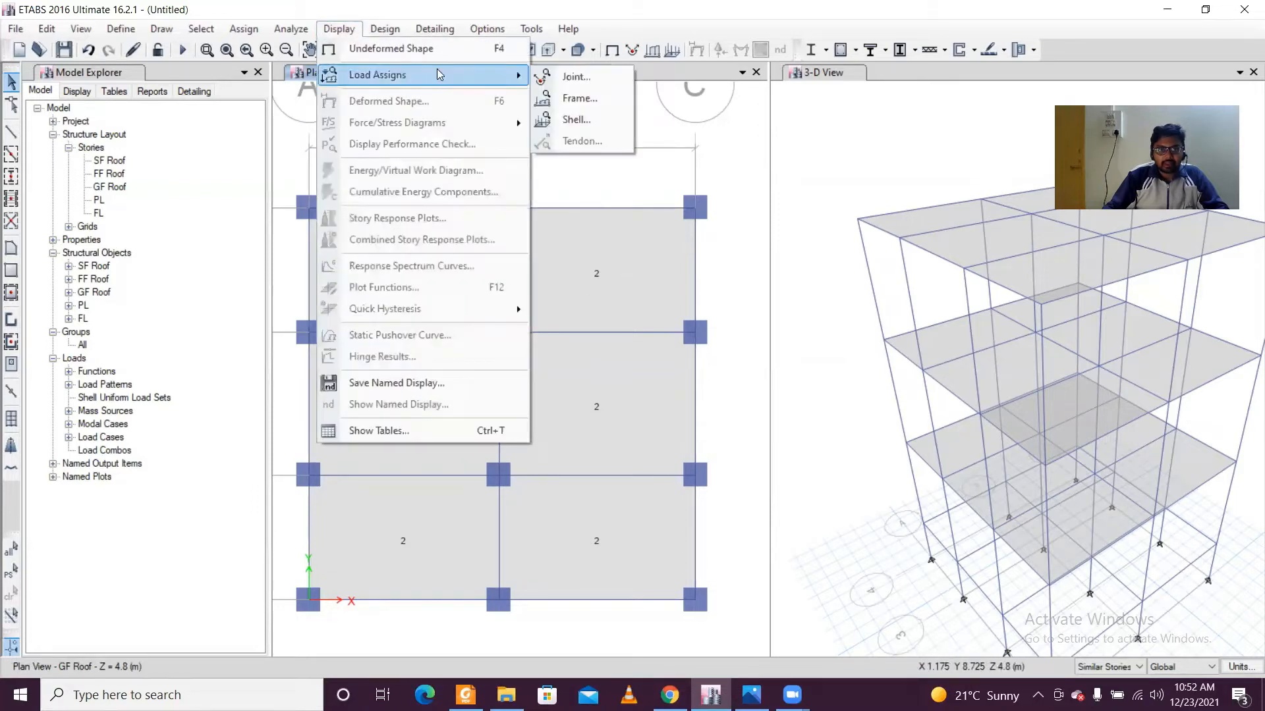
left_click(577, 120)
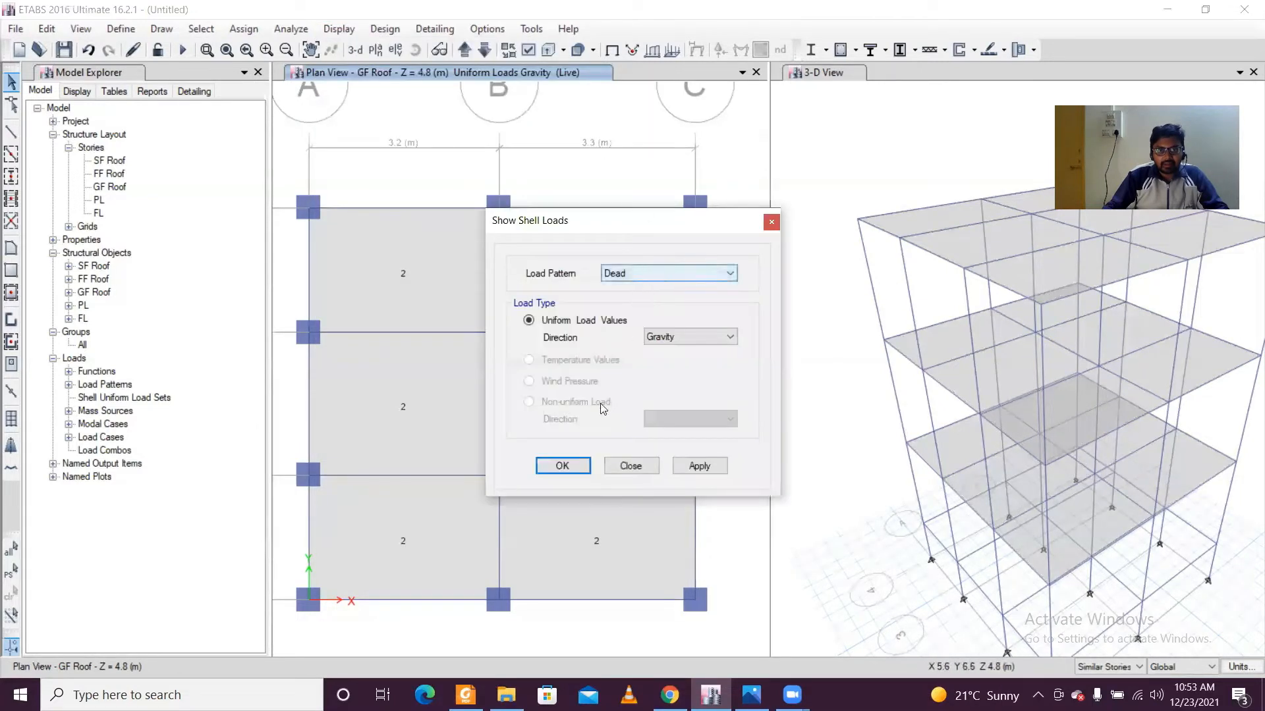
left_click(564, 469)
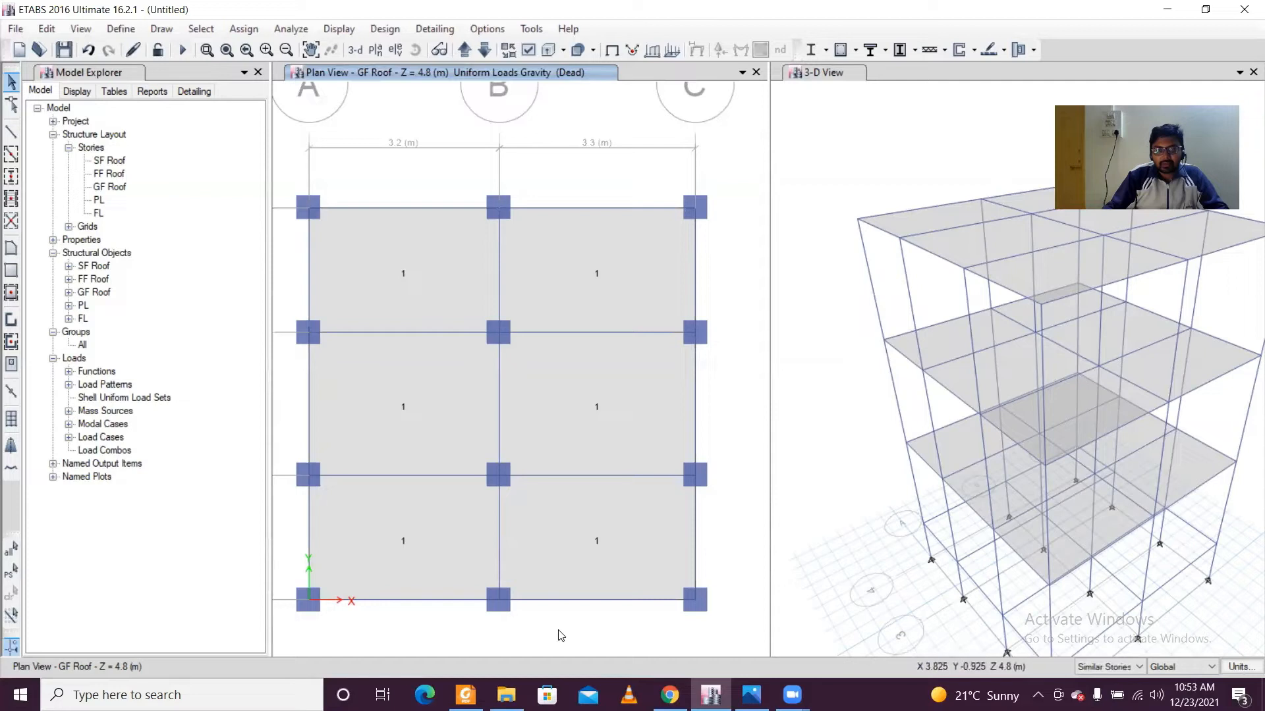
key("alt+Tab")
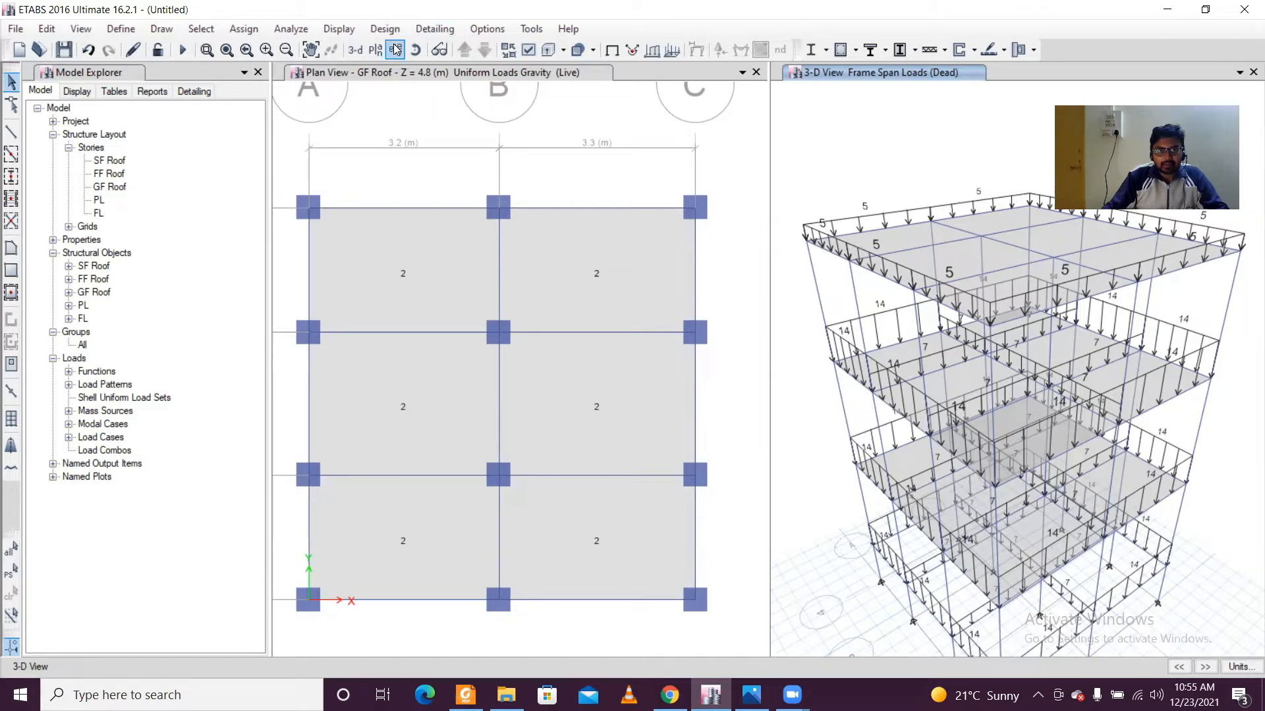
Display the uniform dead loads in the gravity direction on all floor slabs in the 3-D view.
left_click(351, 33)
mouse_move(422, 78)
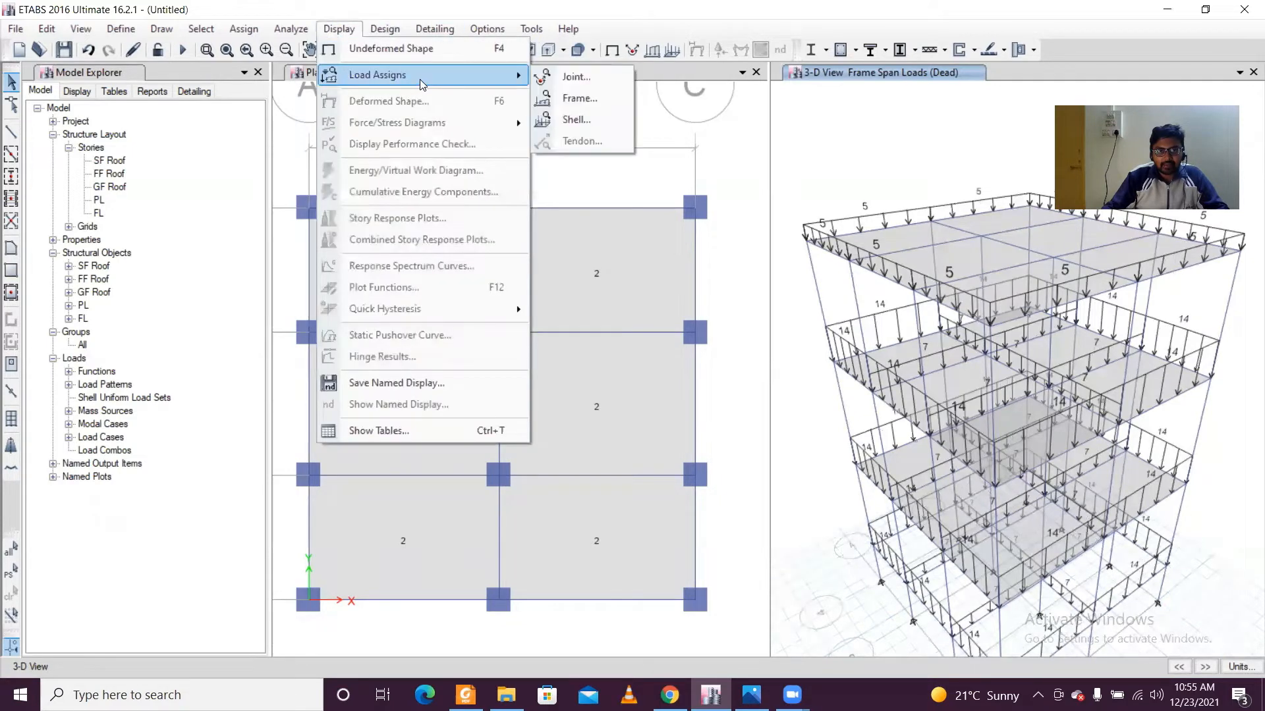
left_click(577, 121)
left_click(651, 267)
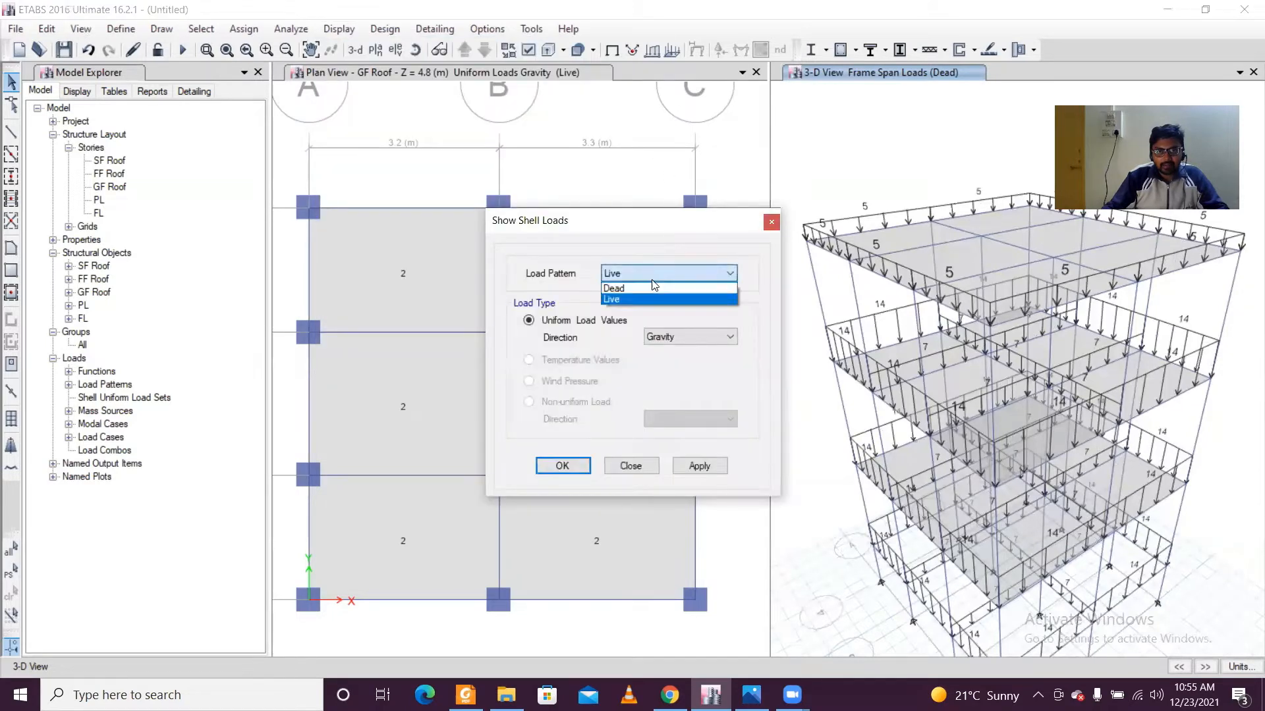
left_click(652, 294)
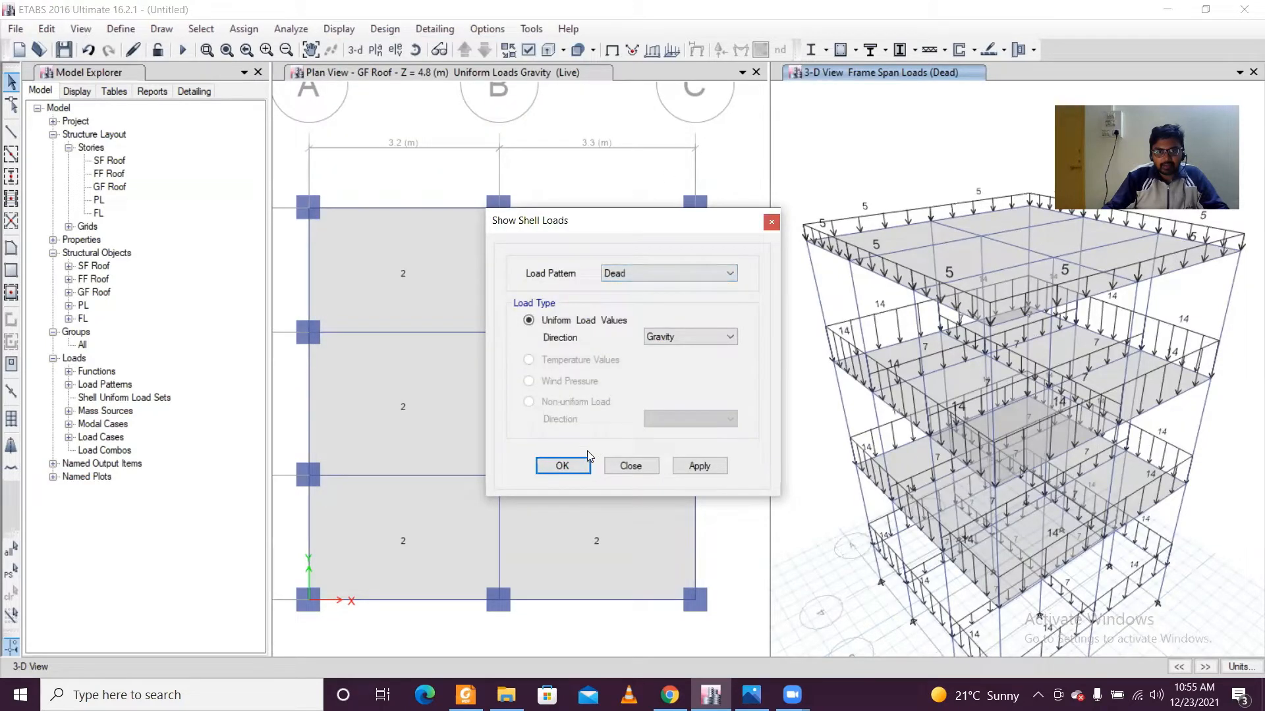
left_click(562, 466)
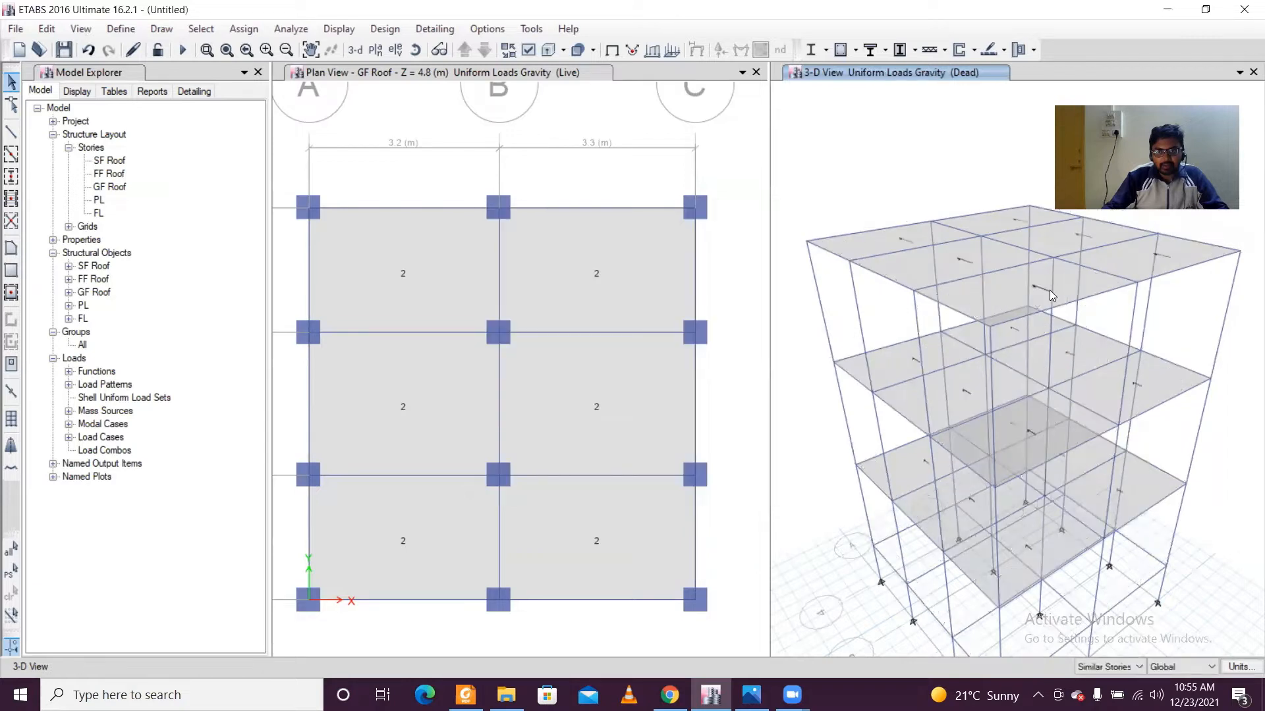
scroll(1049, 294, "up", 5)
scroll(1043, 345, "down", 5)
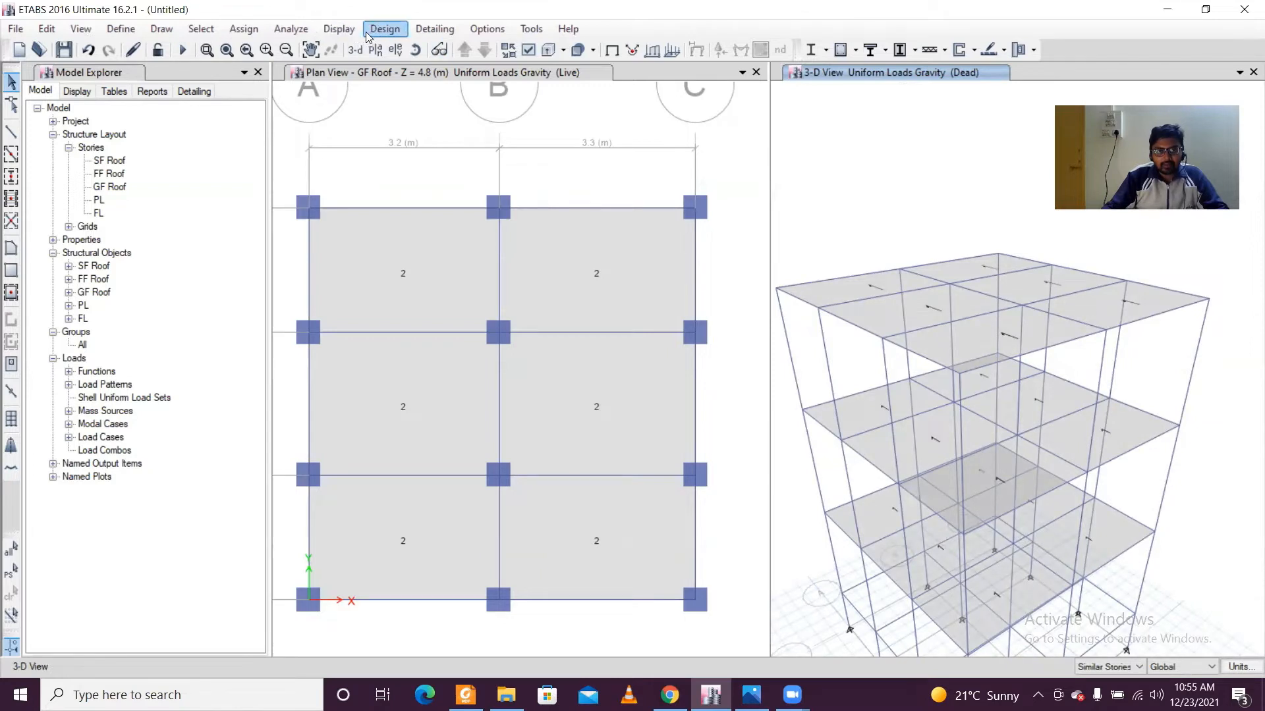
Switch the 3-D view's shell load display to the Live pattern and inspect the slab loads on every story.
left_click(330, 31)
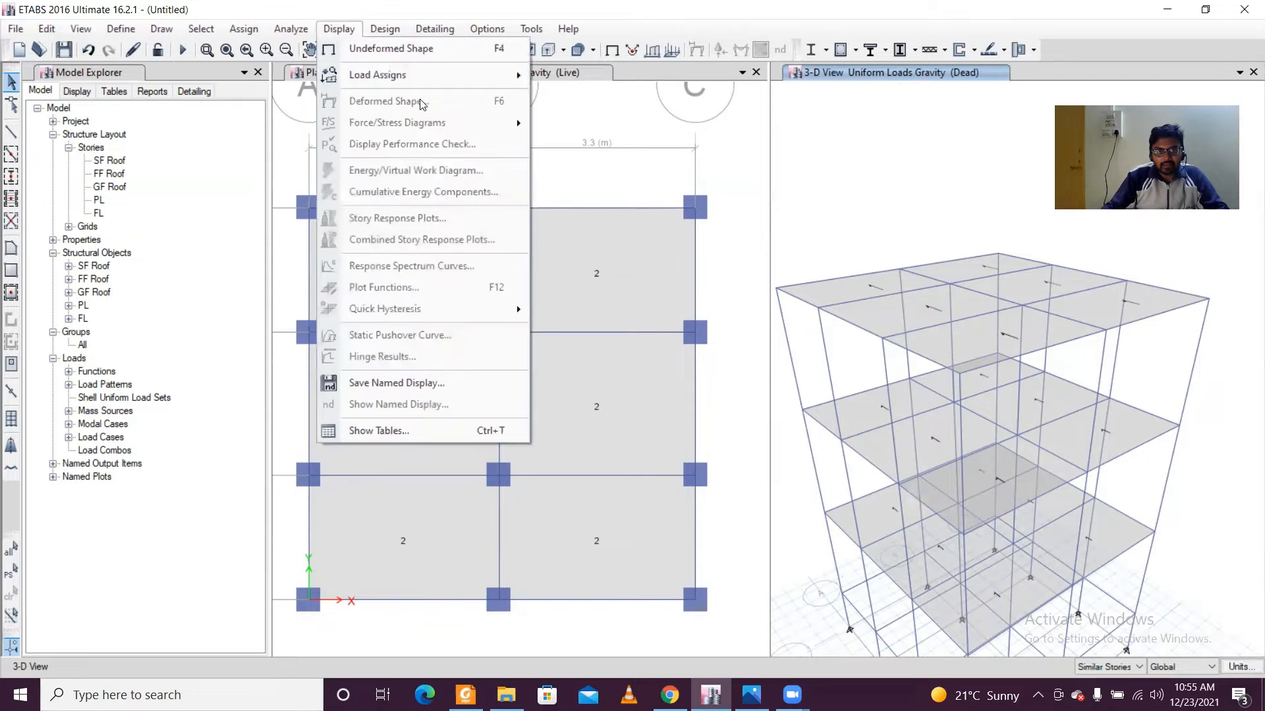
mouse_move(422, 80)
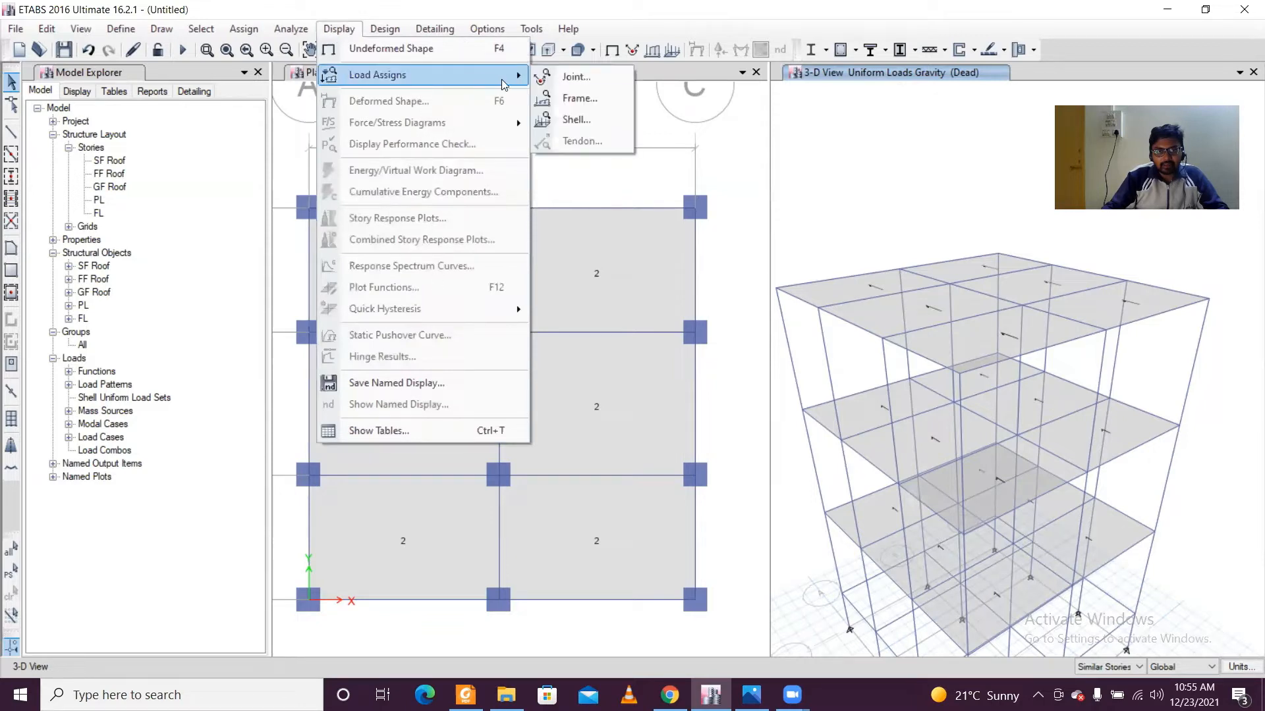
left_click(554, 120)
left_click(645, 281)
left_click(638, 293)
left_click(571, 466)
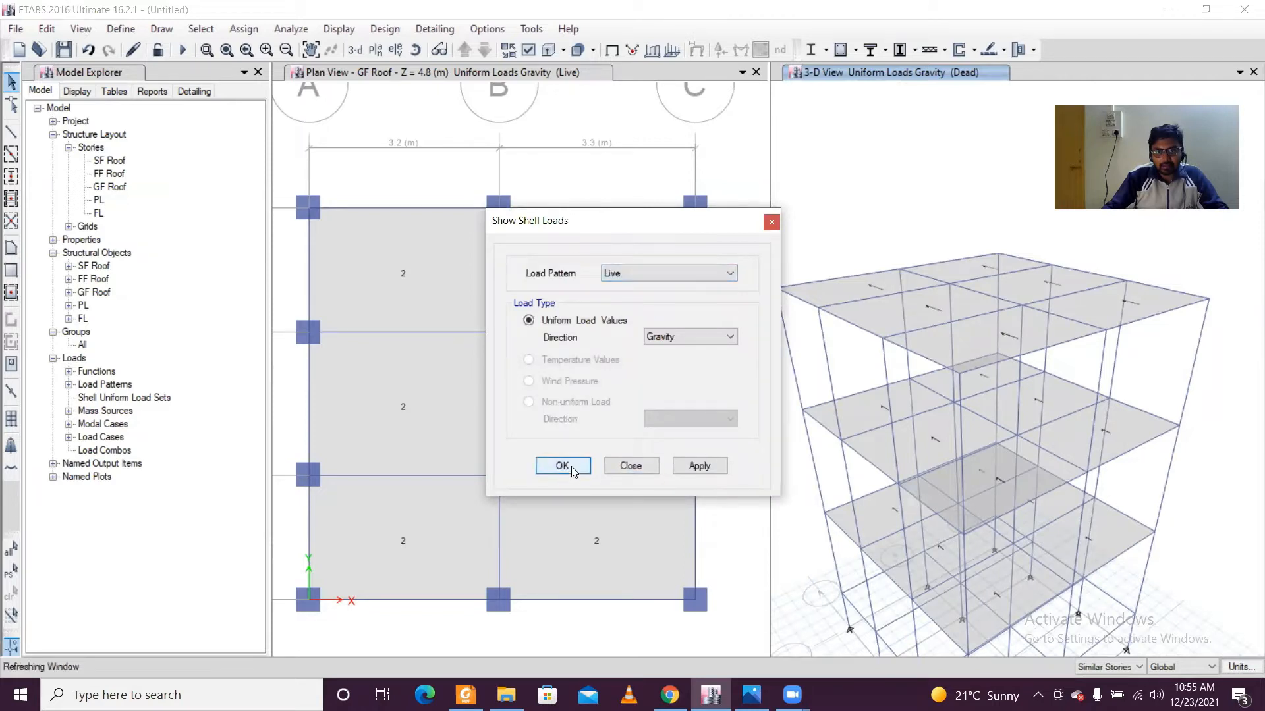
scroll(935, 306, "up", 5)
scroll(916, 331, "up", 3)
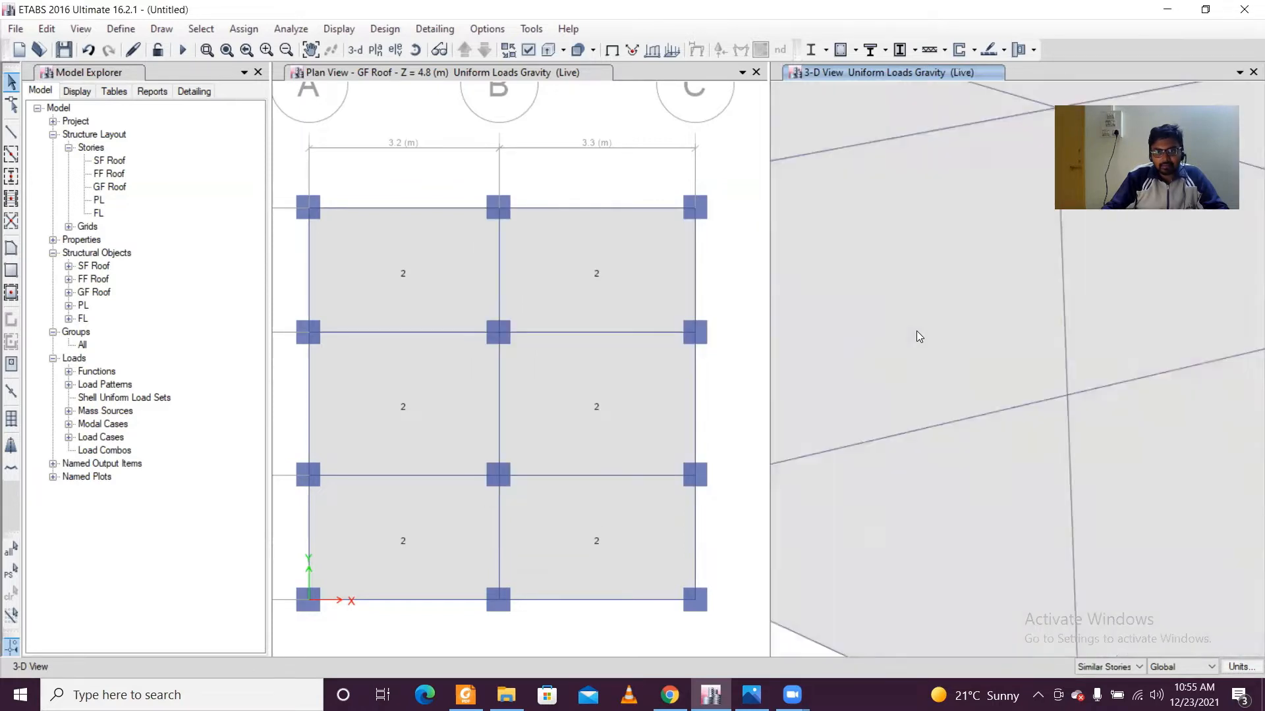
scroll(907, 314, "down", 8)
scroll(908, 314, "up", 4)
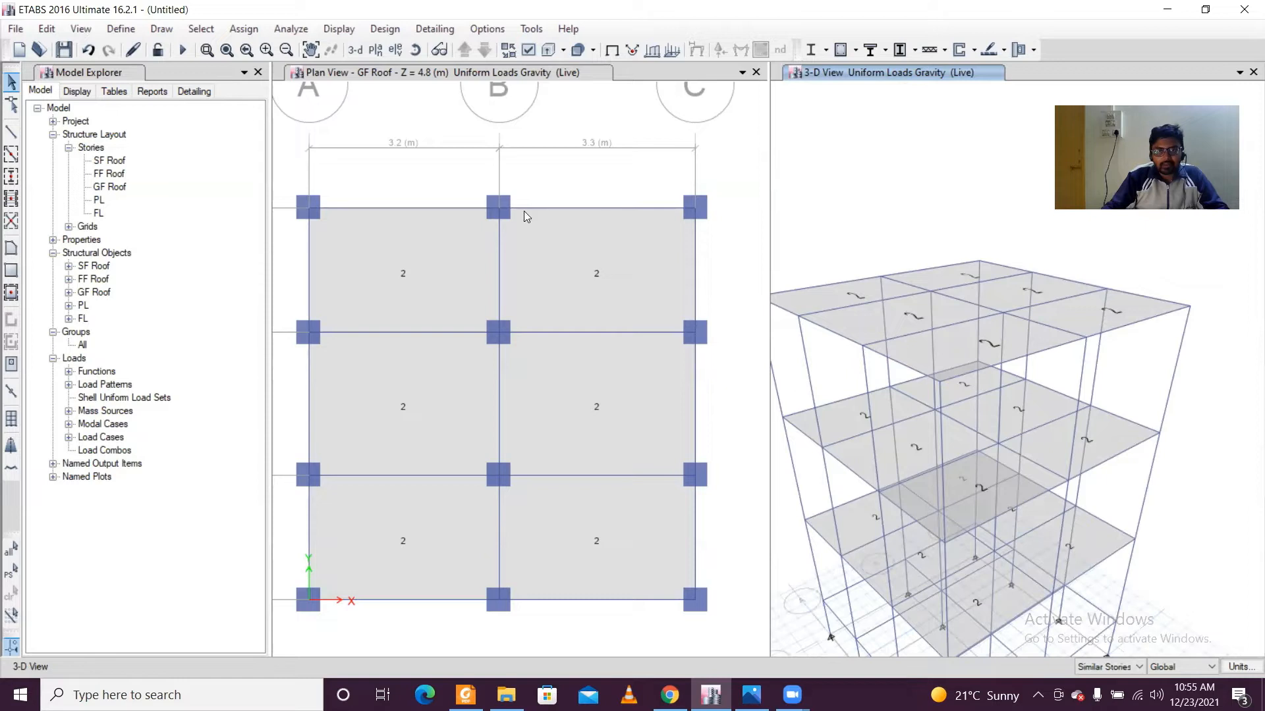
middle_click_drag(835, 254, 879, 216)
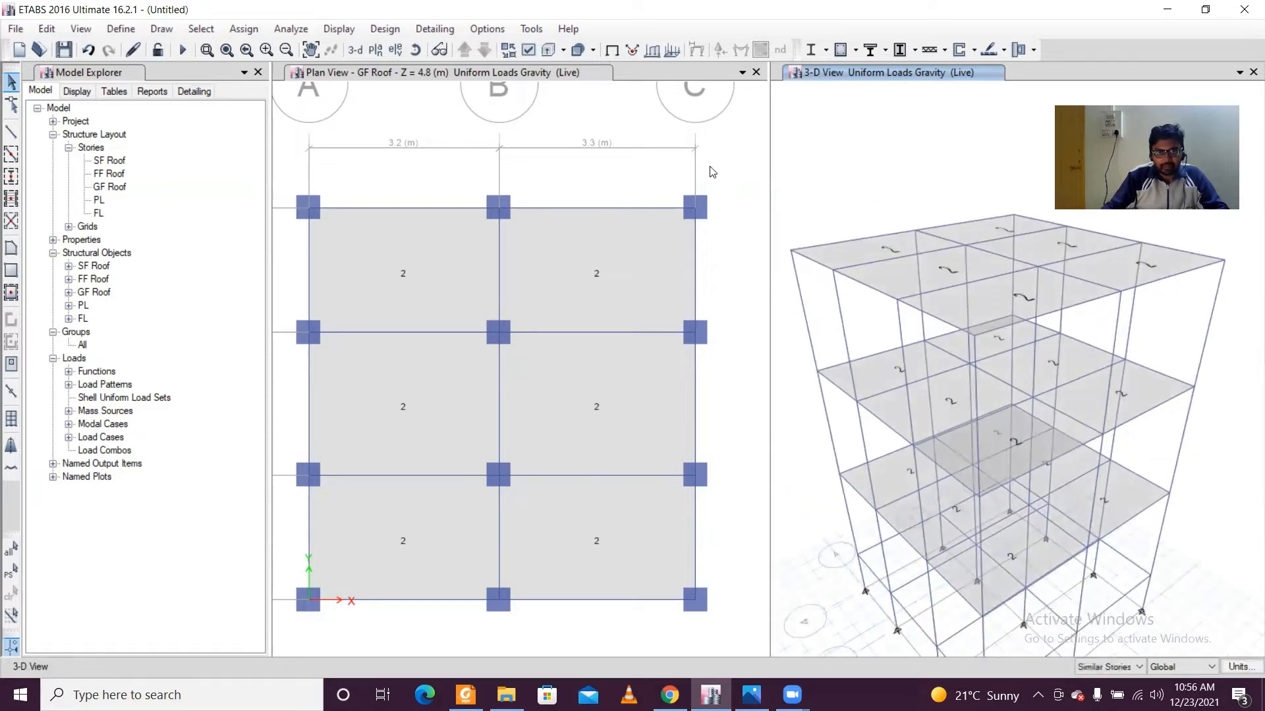
Try to display the frame loads on the beams in the 3-D view.
left_click(351, 31)
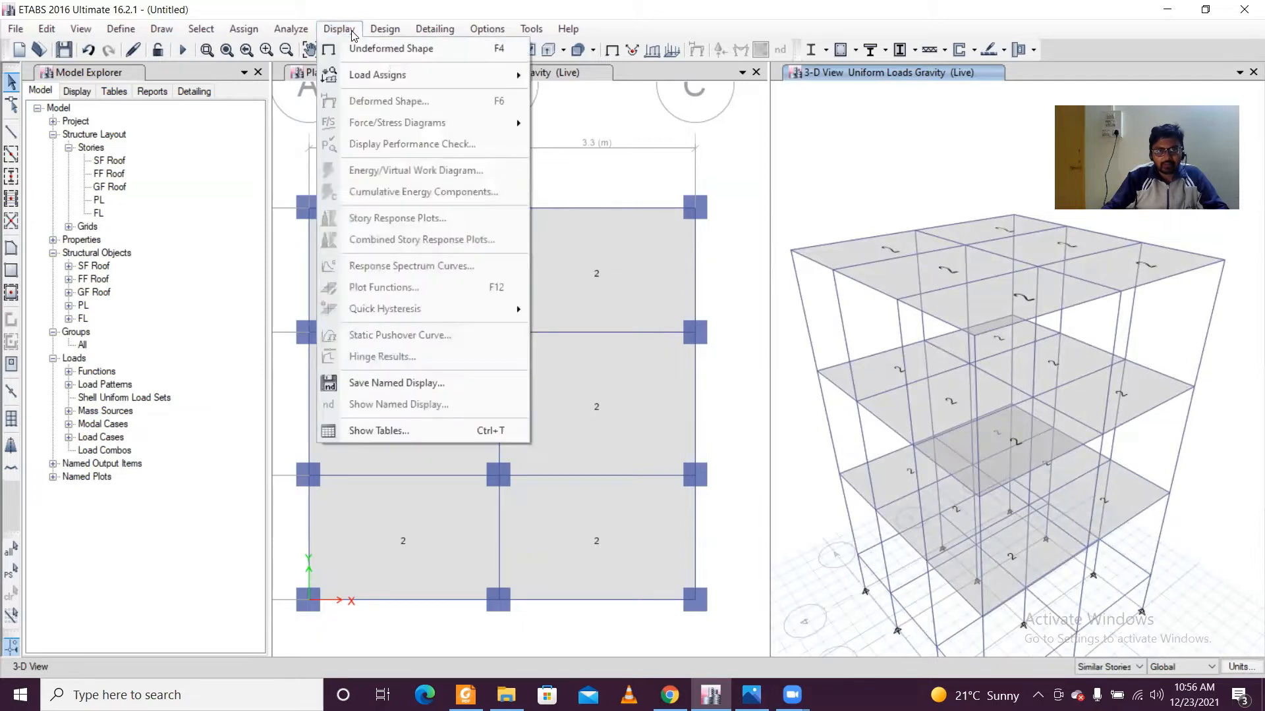
mouse_move(389, 78)
left_click(552, 99)
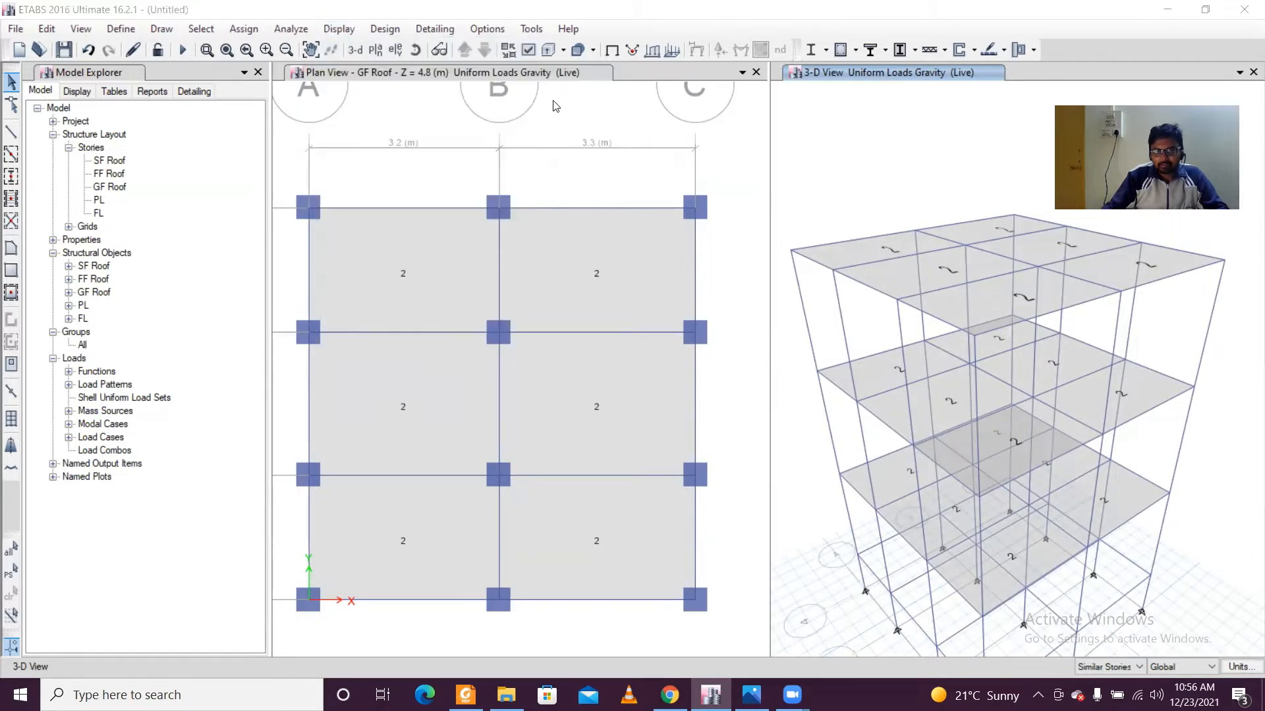
left_click(550, 484)
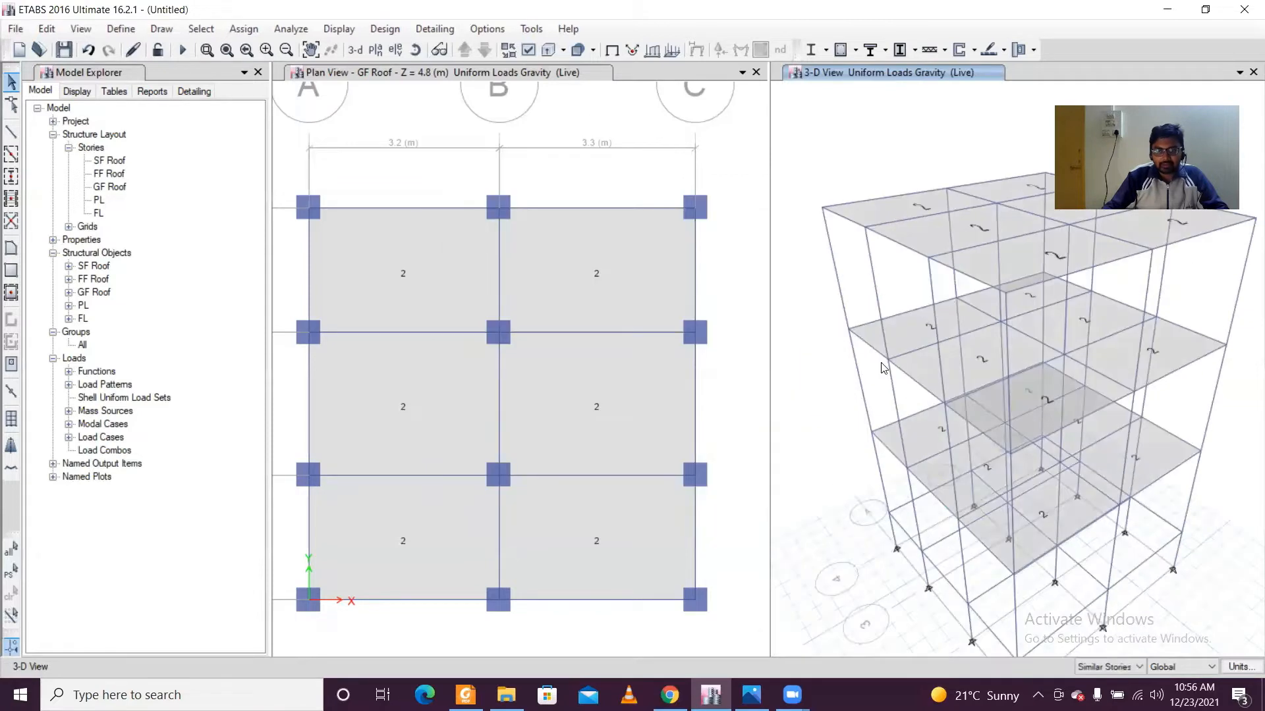
middle_click_drag(858, 397, 842, 379)
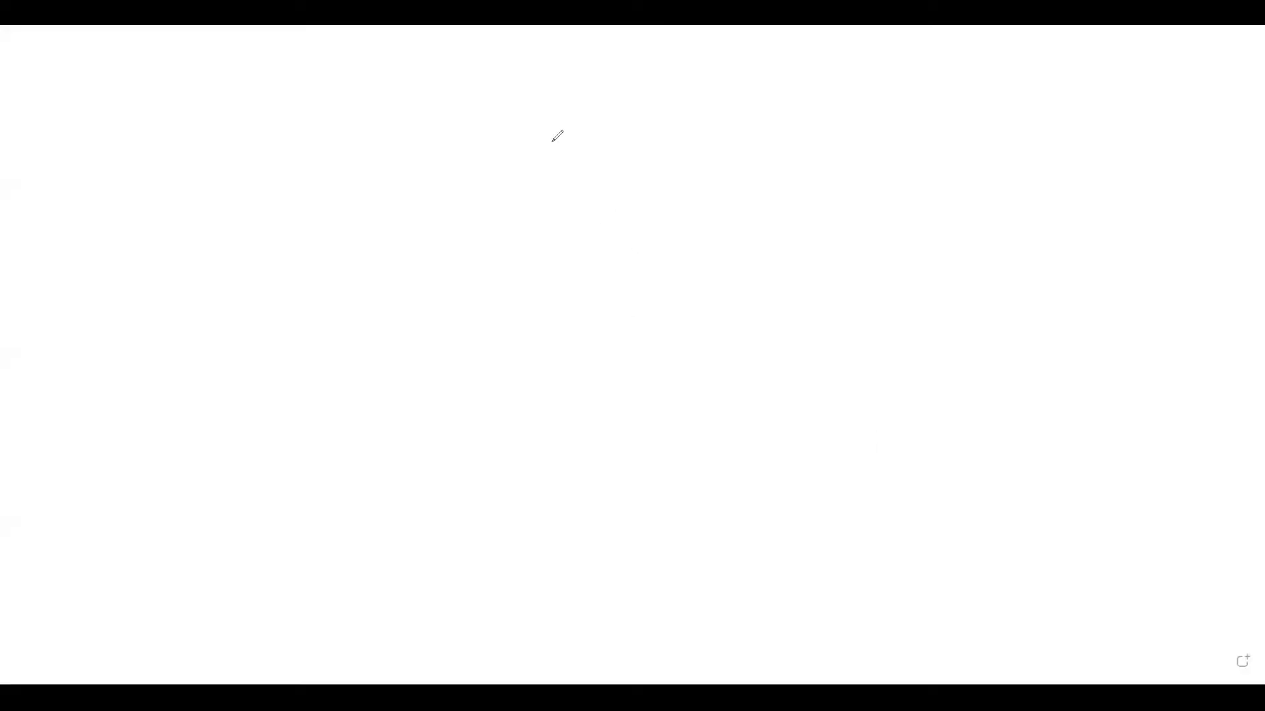
On a blank whiteboard, sketch a wall rectangle with a wider beam on top, and dimension their overall height as 3.2 with a double-headed arrow.
mouse_move(184, 221)
left_mouse_down()
mouse_move(451, 345)
mouse_move(438, 407)
mouse_move(452, 417)
left_mouse_up()
left_click_drag(159, 189, 495, 420)
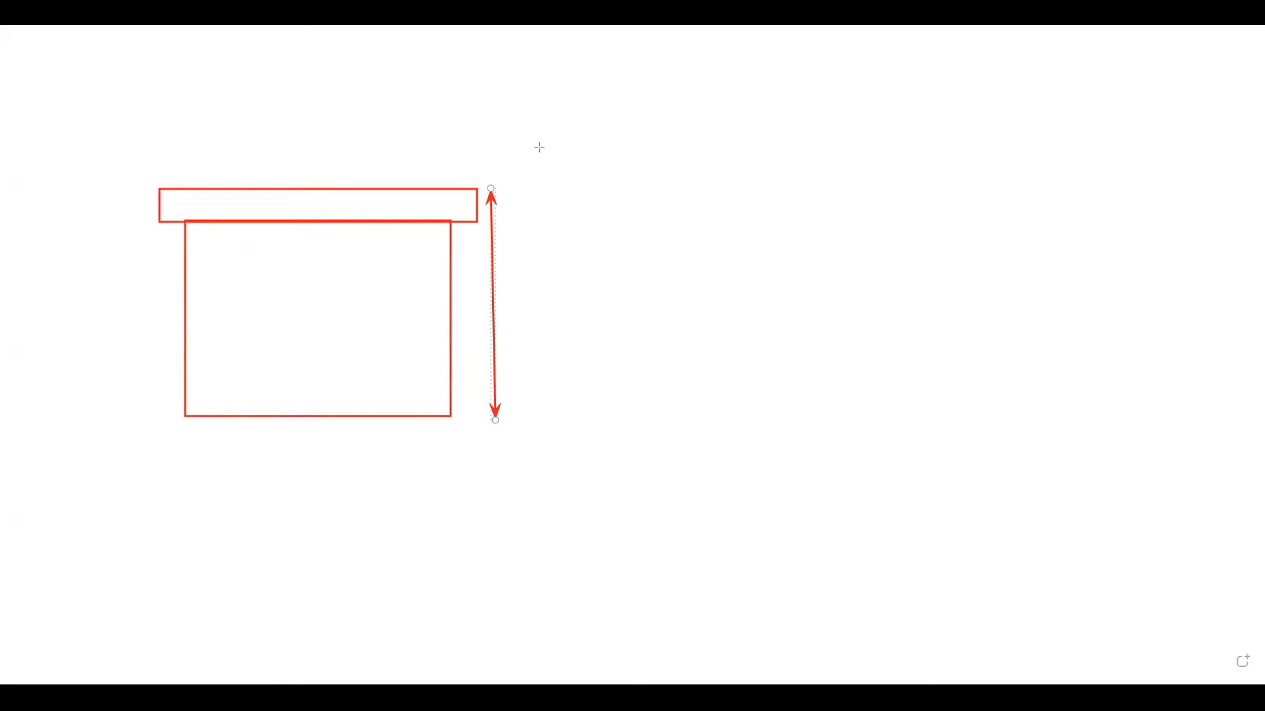
left_click(514, 291)
type("3.2")
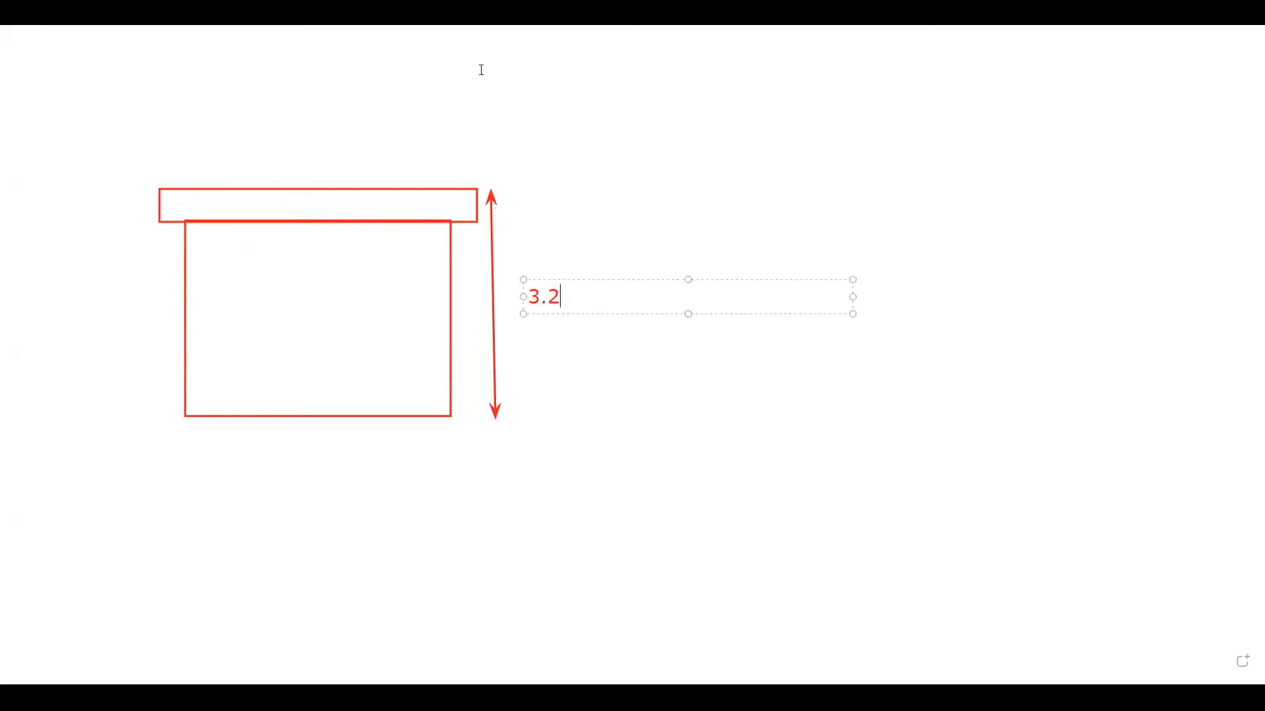
Dimension the beam's depth with a short double-headed arrow beside it, labelled 0.35m, and place the label clear of the arrow.
left_click(149, 189)
left_click_drag(142, 187, 142, 226)
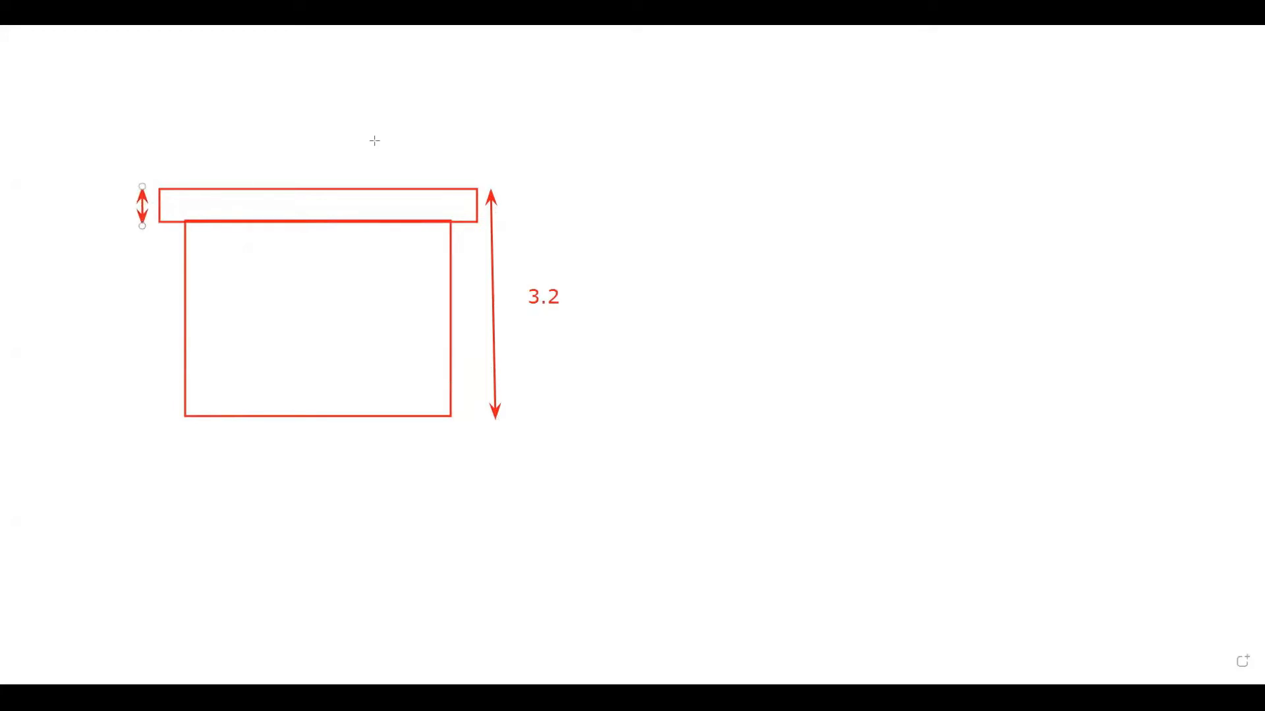
left_click(86, 203)
type("0.35")
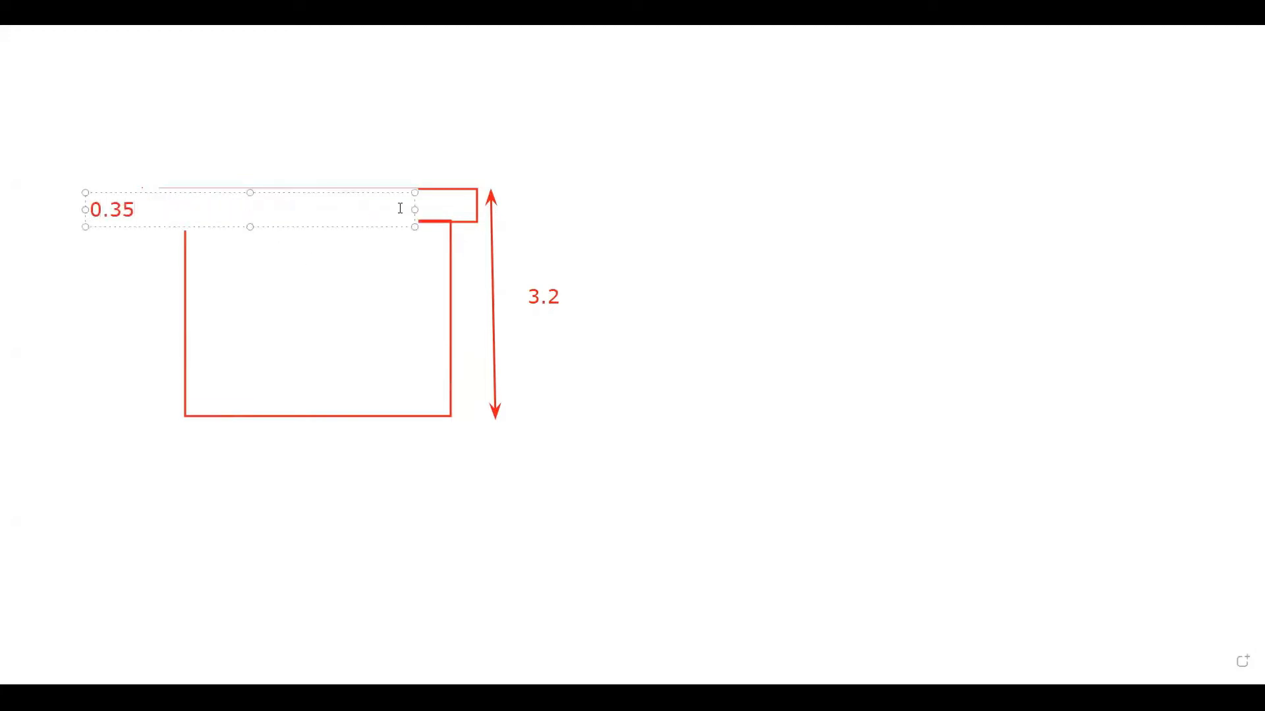
type("m")
left_click(110, 219)
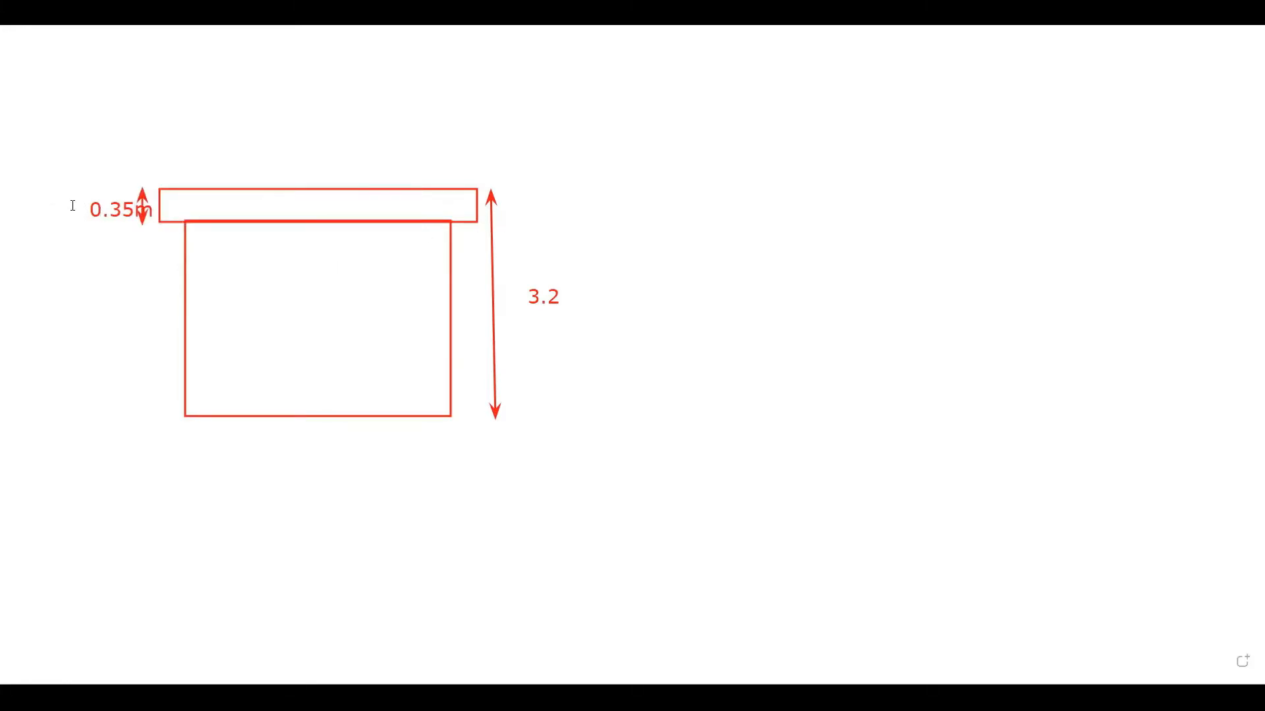
left_click_drag(111, 206, 77, 192)
left_click(279, 344)
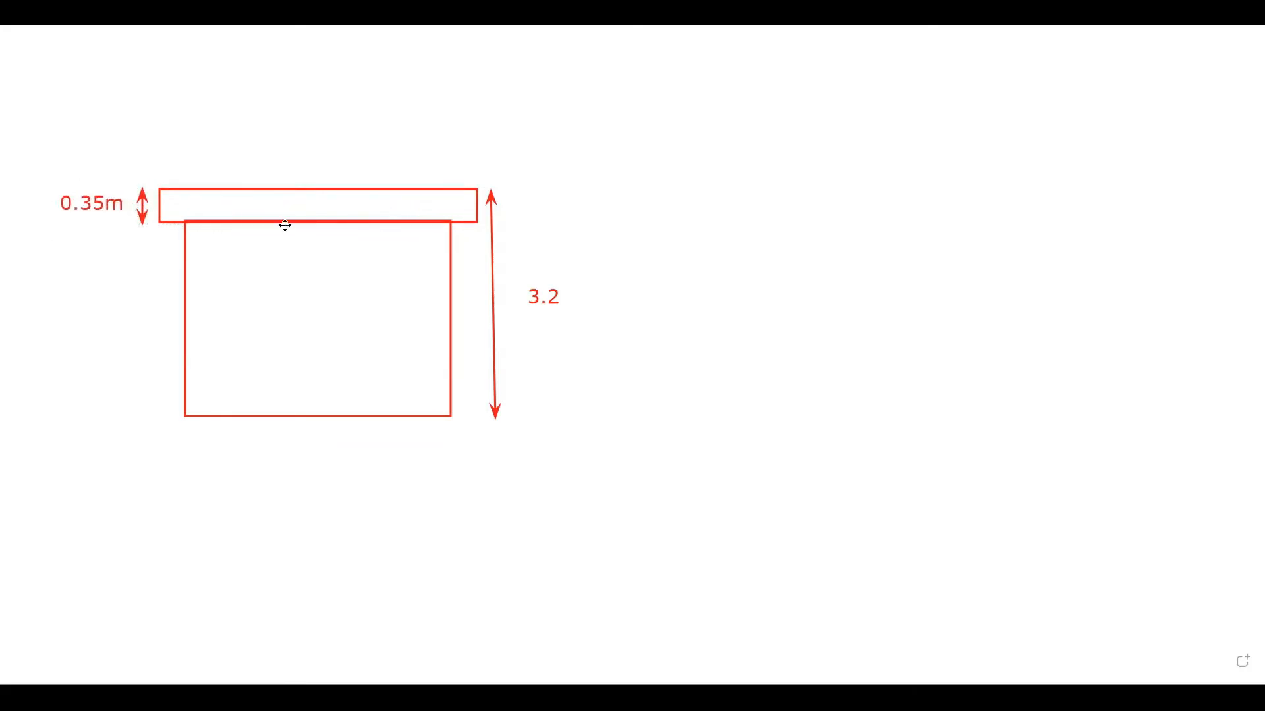